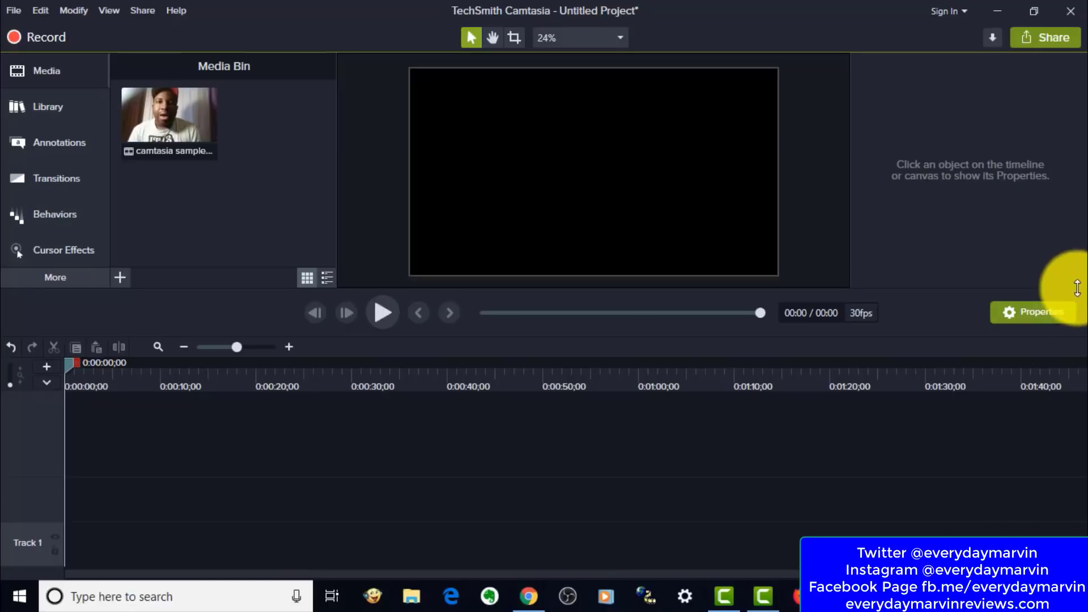
{"action": "left_click", "coordinate": [142, 150]}
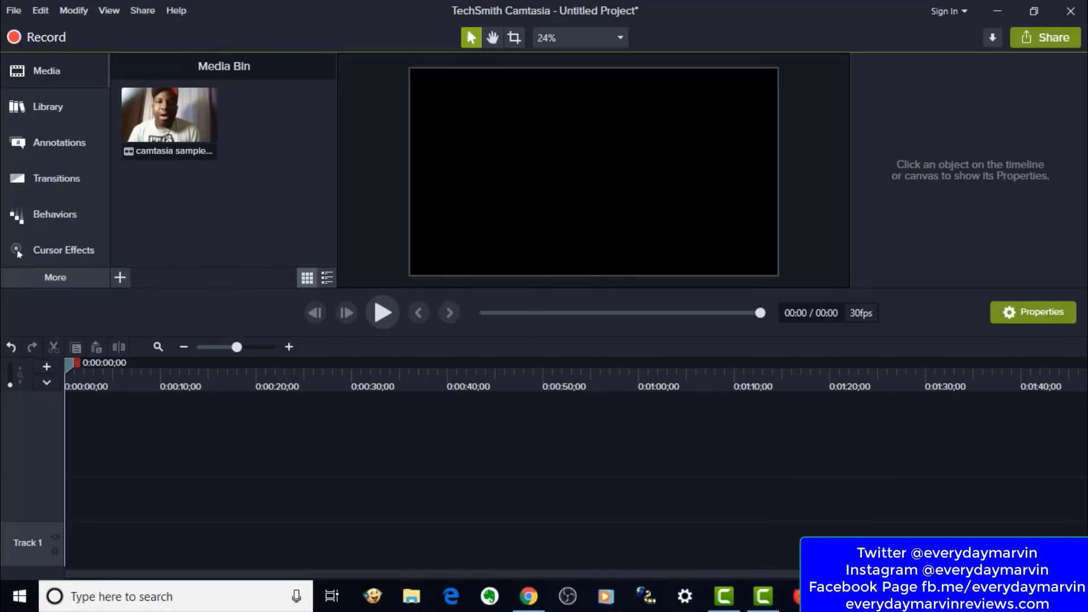
{"action": "mouse_move", "coordinate": [762, 597]}
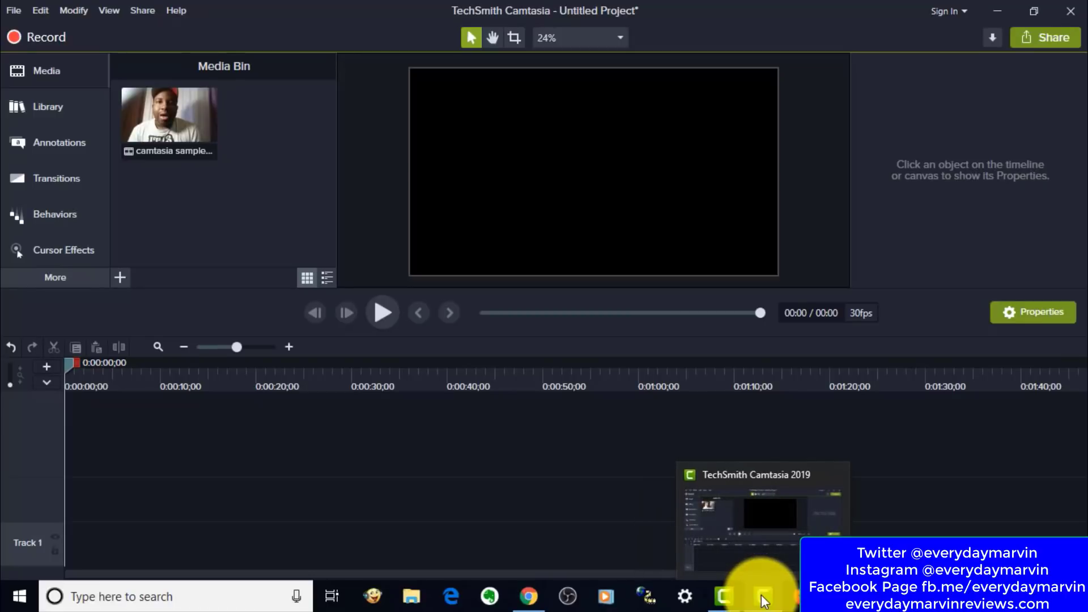
{"action": "mouse_move", "coordinate": [724, 604]}
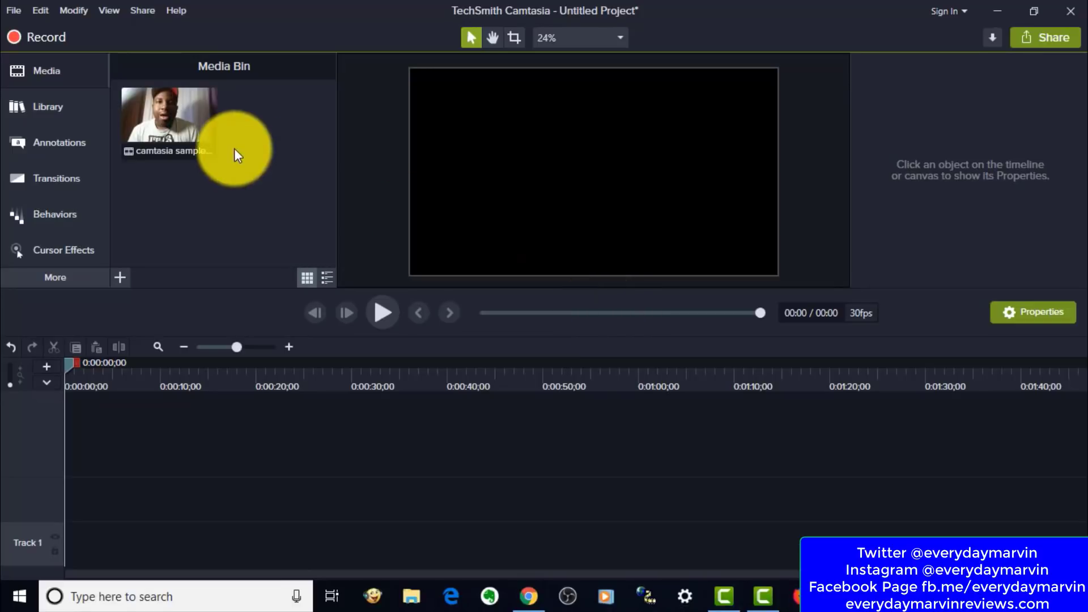
{"action": "left_click", "coordinate": [166, 119]}
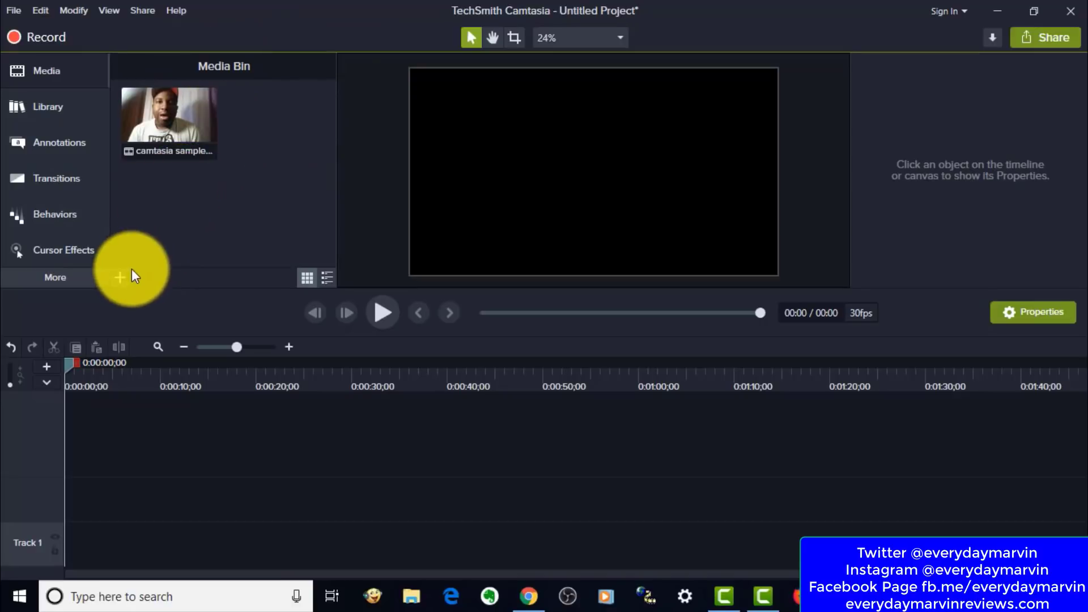
Import the Techsmith Camtasia Studio 2019 Reviews EDITING SUITE WITH PROJECT image into the Media Bin.
{"action": "left_click", "coordinate": [120, 277]}
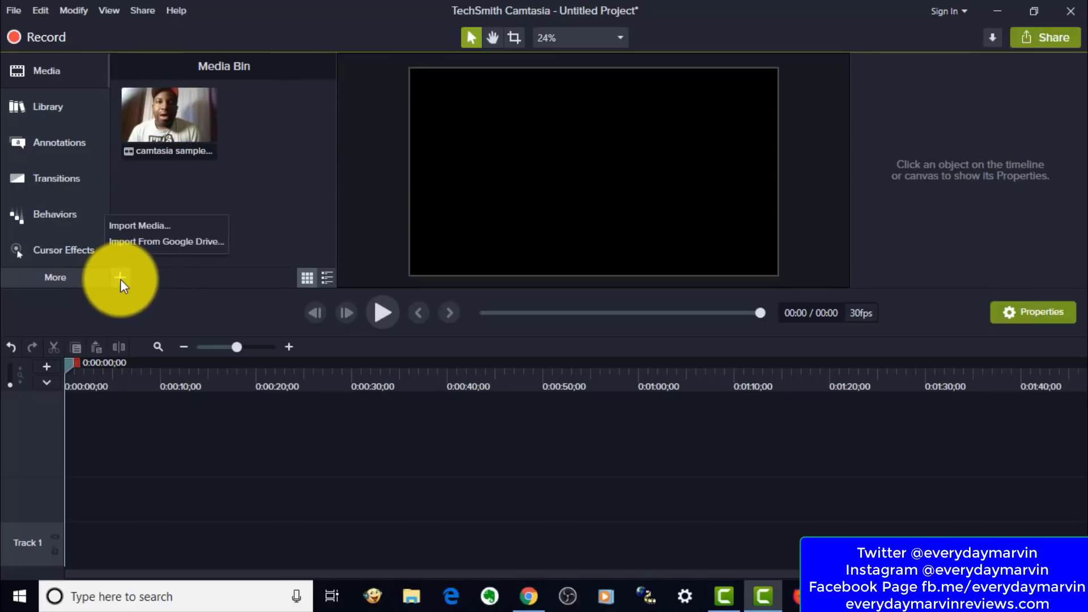
{"action": "left_click", "coordinate": [162, 228]}
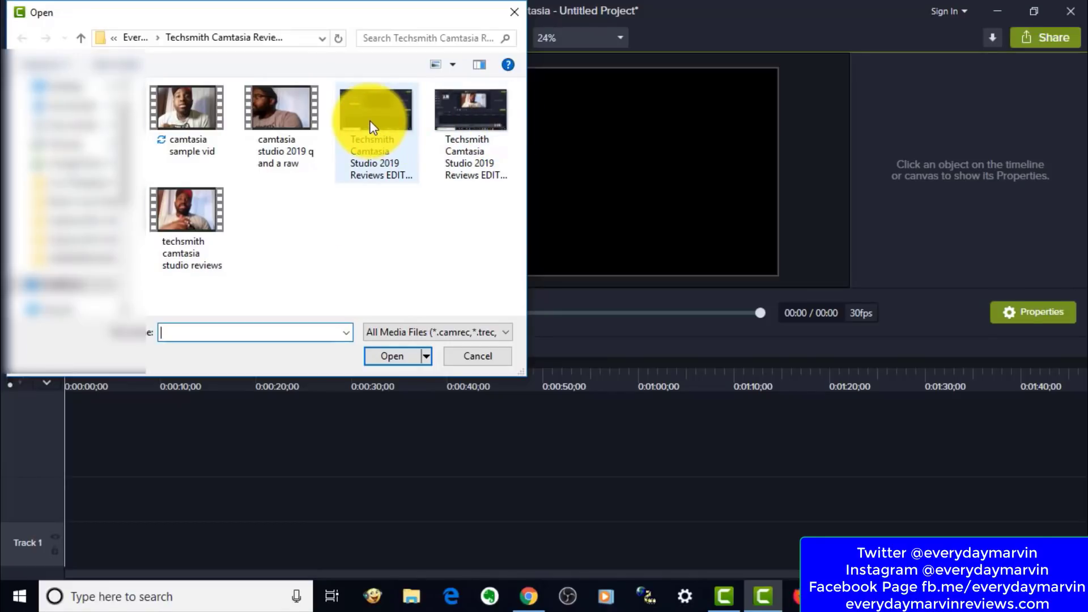
{"action": "double_click", "coordinate": [478, 112]}
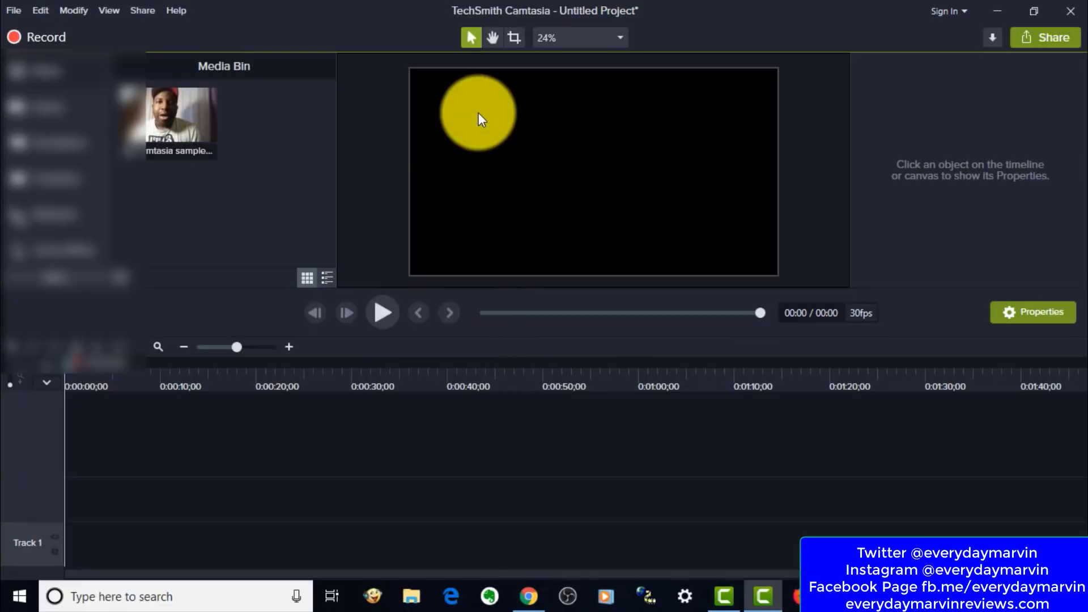
Place the imported image at the start of Track 1 and try to delete it from the Media Bin.
{"action": "left_click_drag", "start_coordinate": [287, 113], "coordinate": [57, 568]}
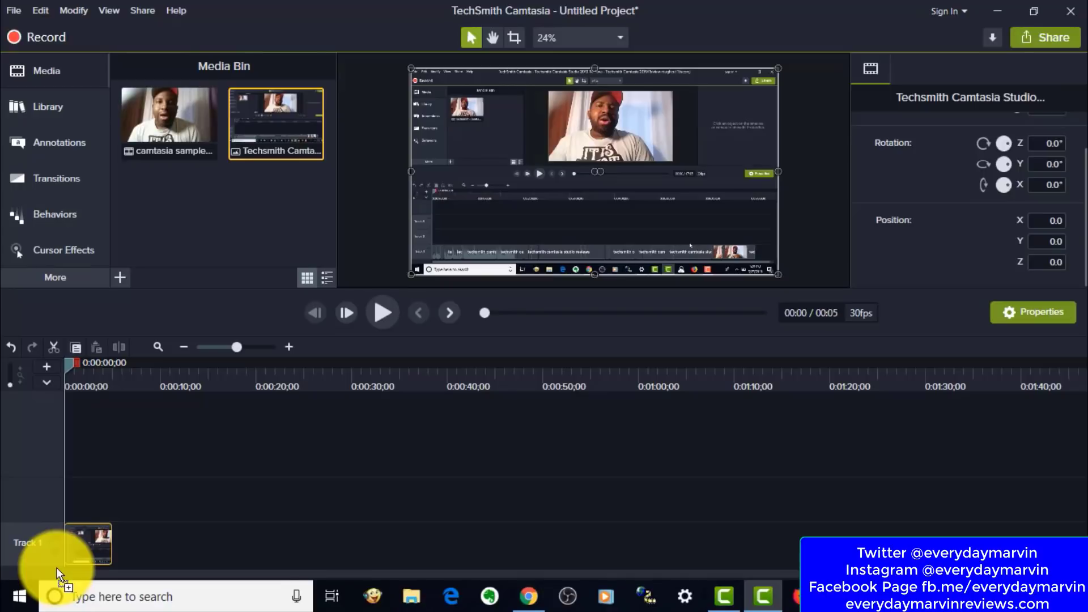
{"action": "key", "text": "Delete"}
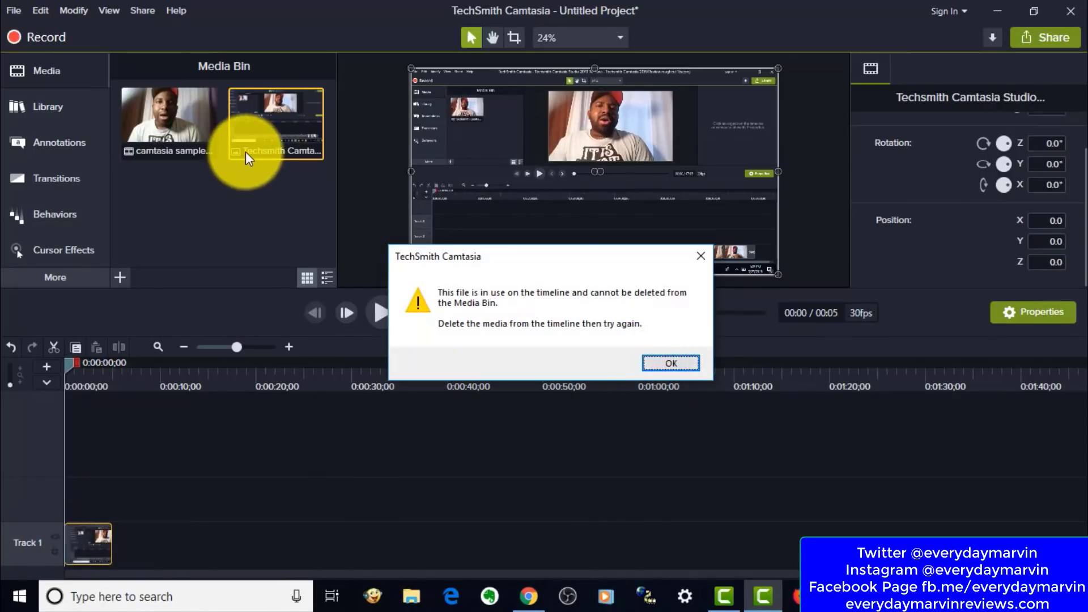
{"action": "left_click", "coordinate": [687, 366]}
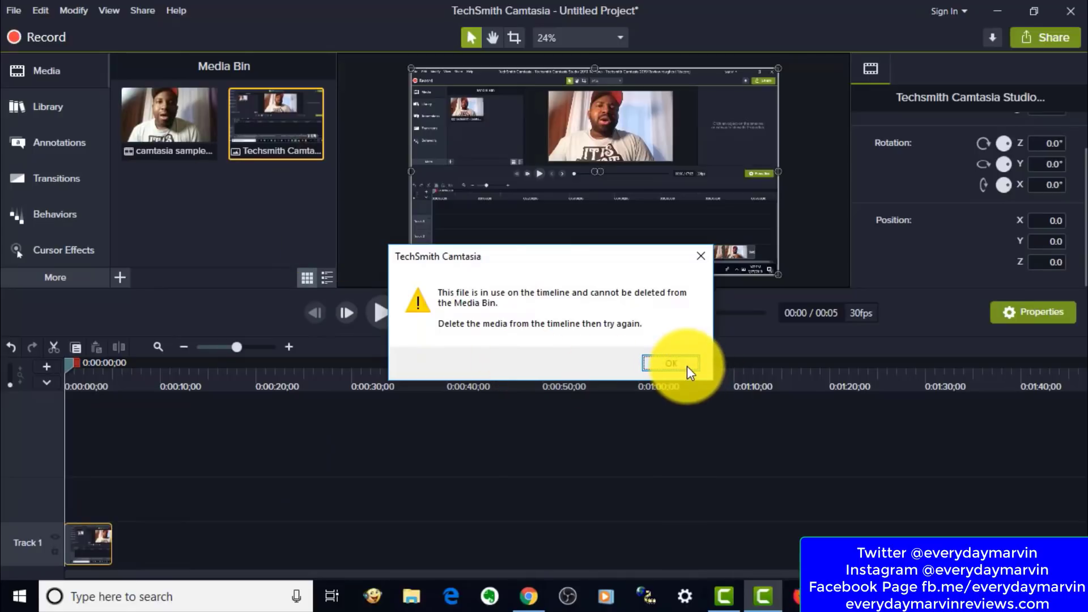
Delete the image clip from Track 1 of the timeline.
{"action": "left_click", "coordinate": [226, 447]}
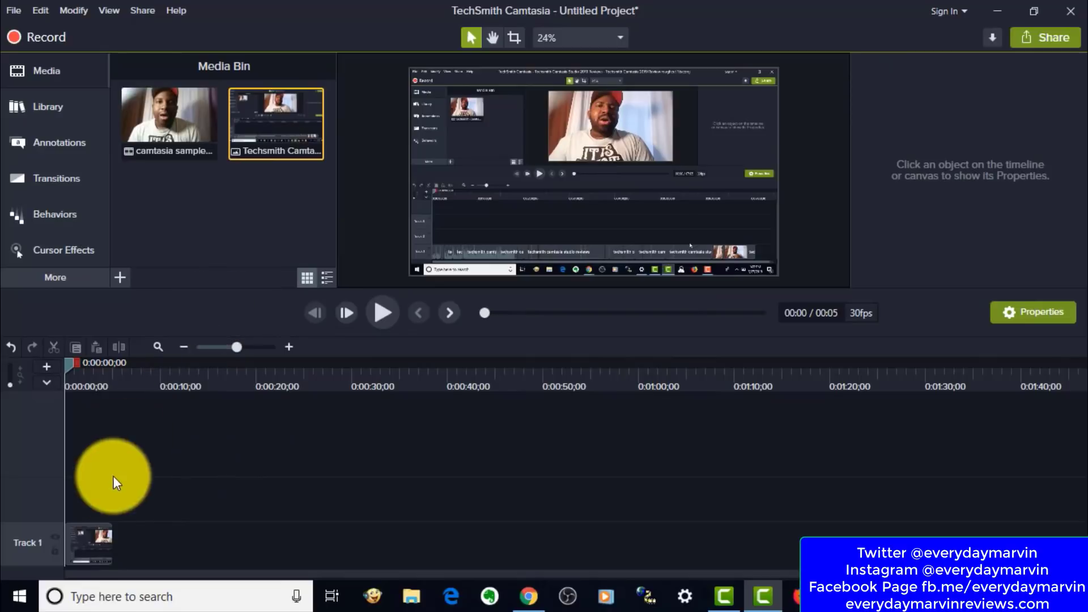
{"action": "left_click", "coordinate": [150, 117]}
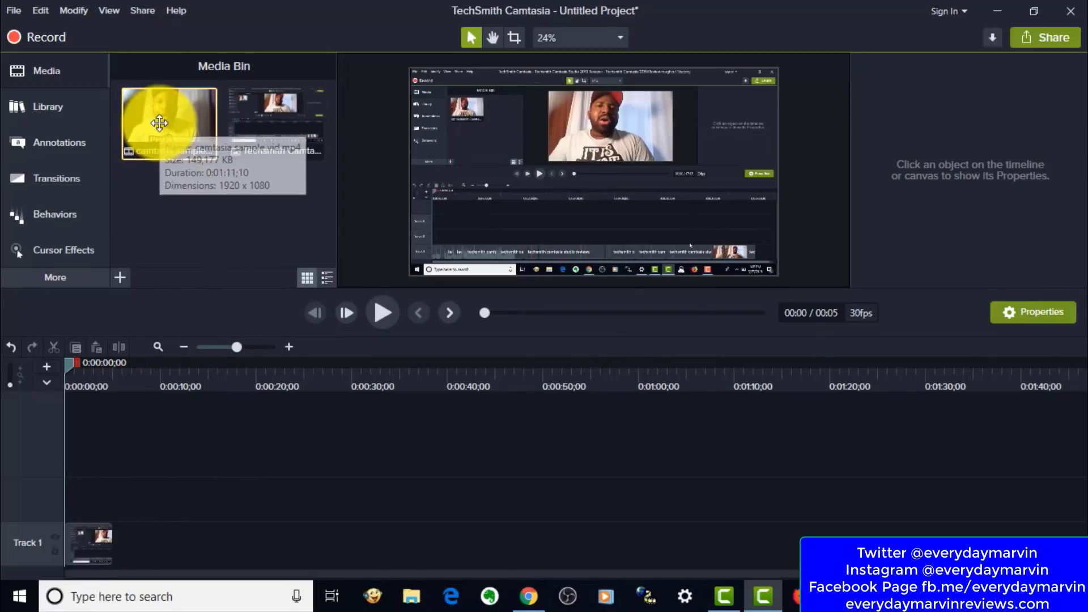
{"action": "left_click", "coordinate": [93, 535]}
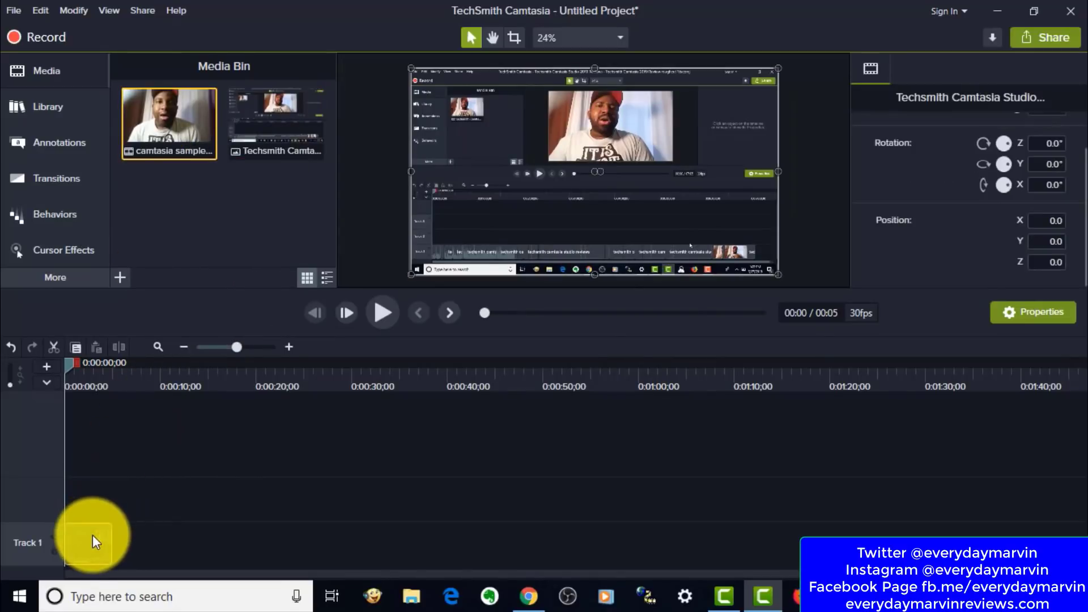
{"action": "key", "text": "Delete"}
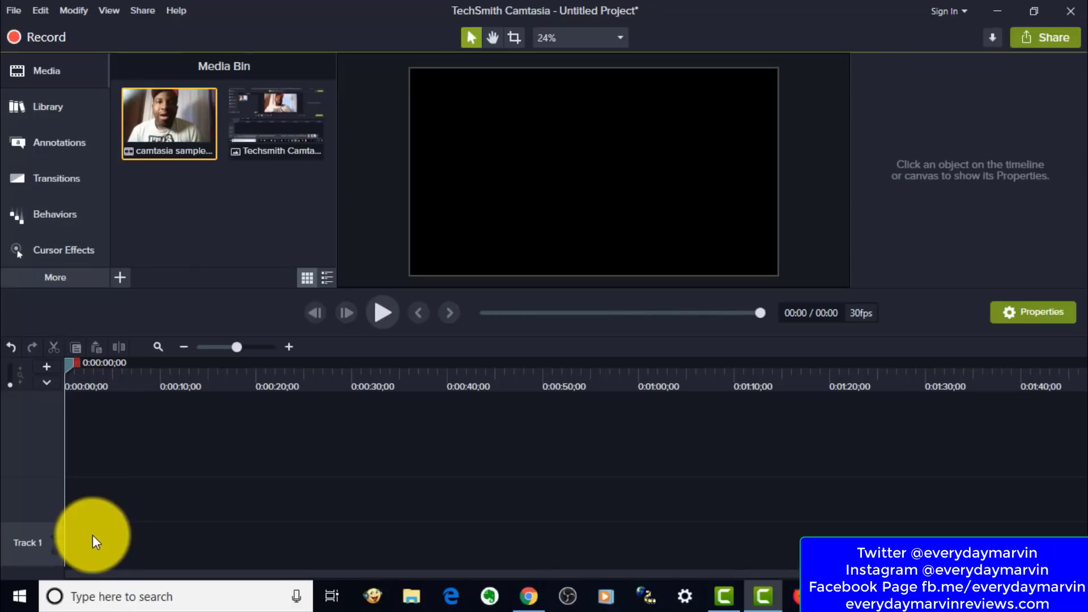
Place the camtasia sample vid clip at the very start of Track 1.
{"action": "left_click_drag", "start_coordinate": [145, 114], "coordinate": [90, 527]}
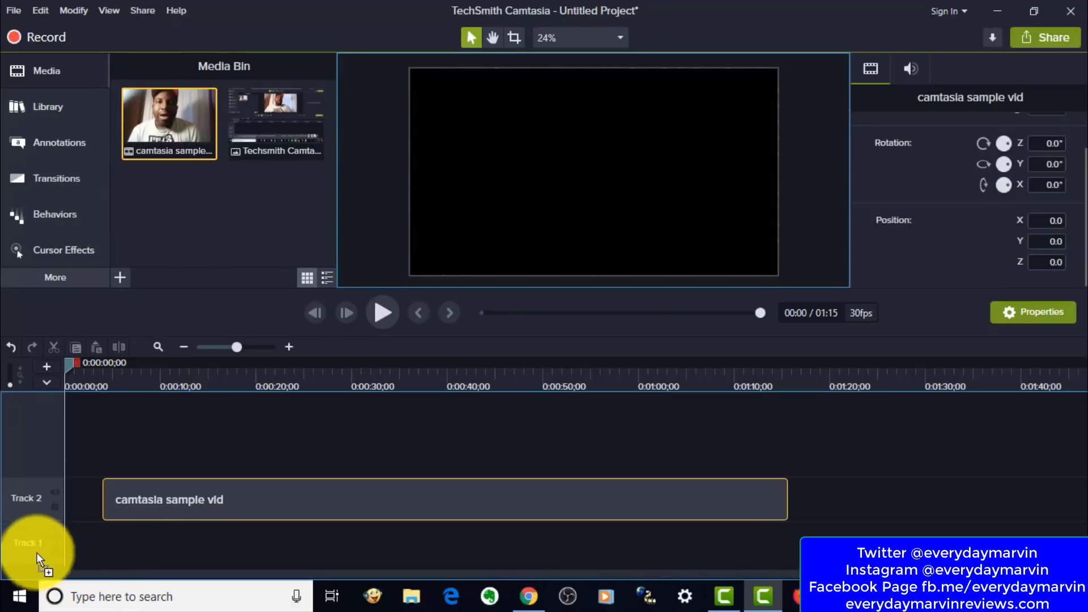
{"action": "left_click_drag", "start_coordinate": [39, 557], "coordinate": [36, 549]}
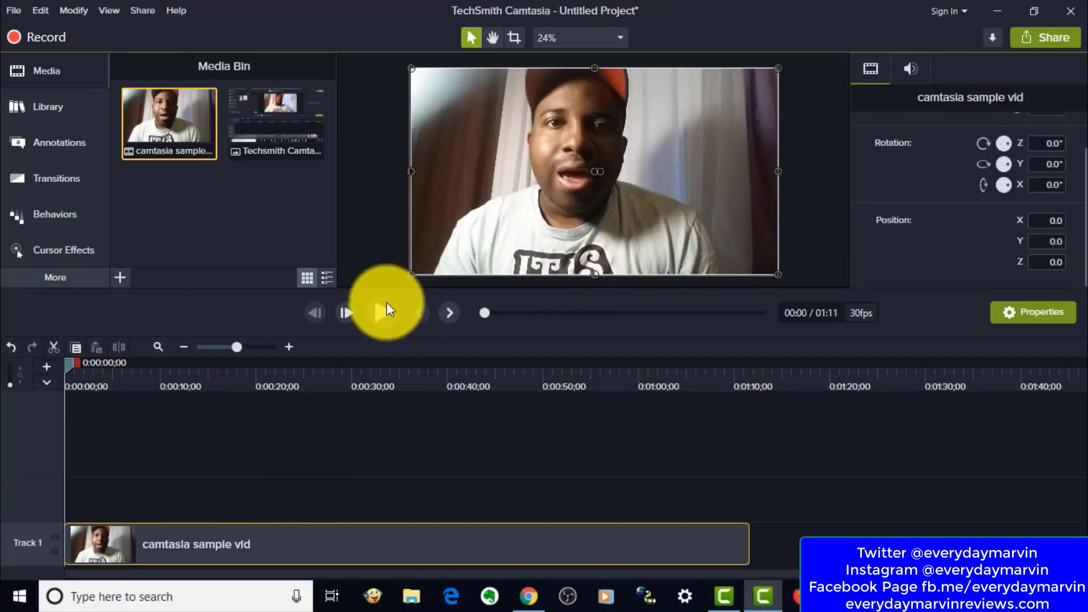
Play the opening of the sample video at a lower system volume to find the section to cut.
{"action": "left_click", "coordinate": [379, 308]}
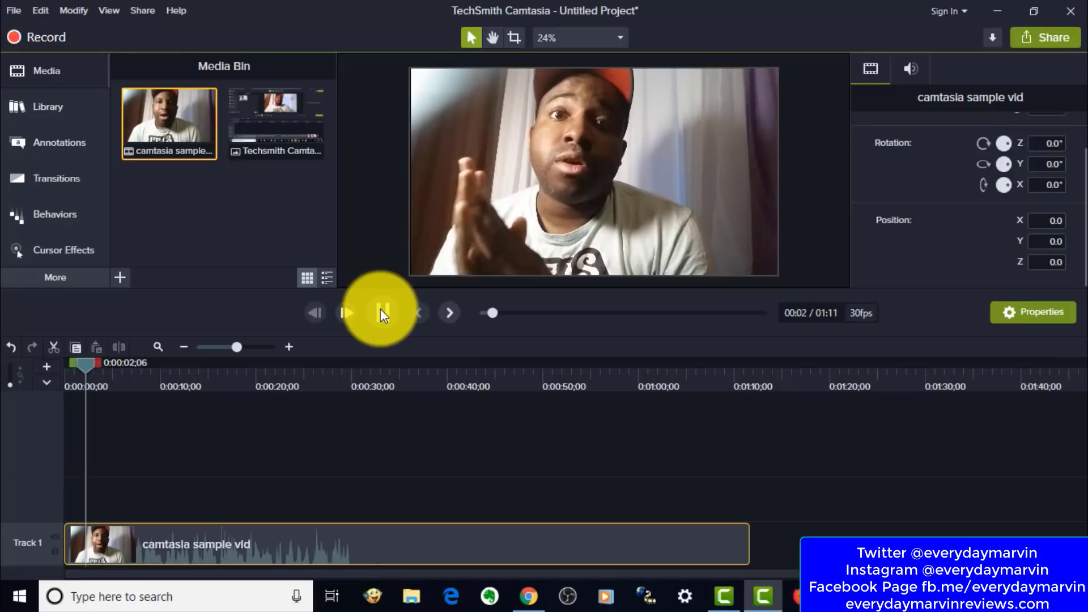
{"action": "key", "text": "XF86AudioLowerVolume"}
{"action": "key", "text": "XF86AudioLowerVolume"}
{"action": "key", "text": "XF86AudioLowerVolume"}
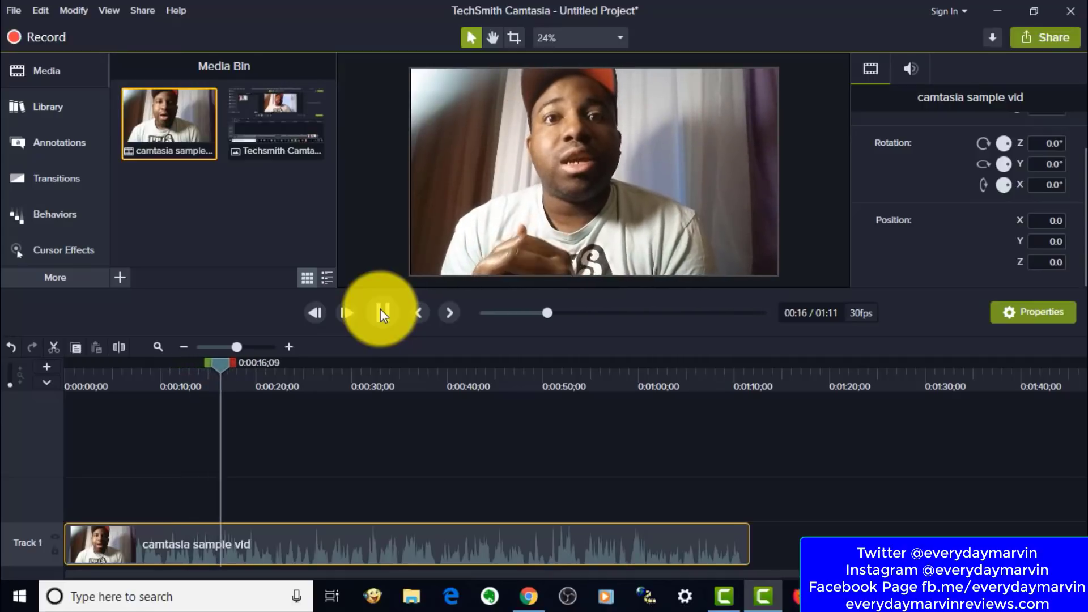
{"action": "left_click", "coordinate": [380, 311]}
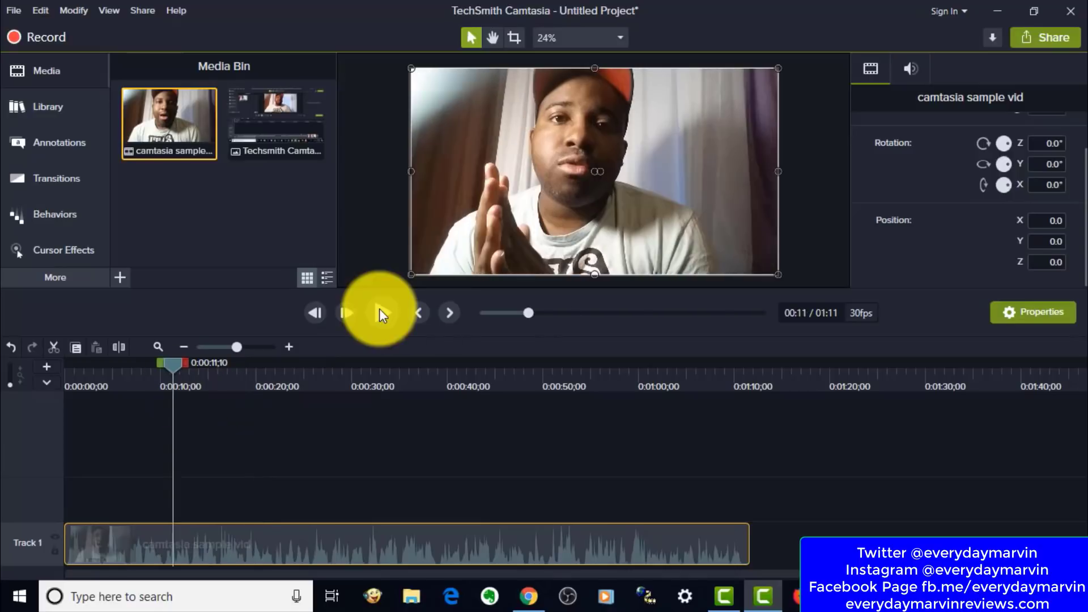
{"action": "left_click", "coordinate": [379, 309]}
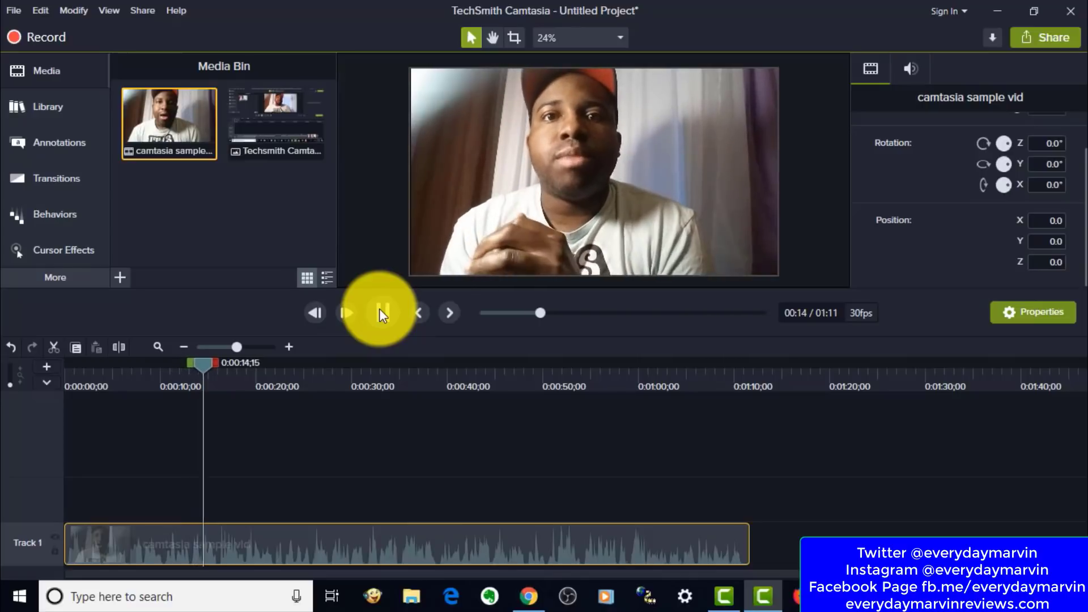
{"action": "left_click", "coordinate": [379, 309]}
Select the timeline range from 0:00:13;03 to 0:00:15;28 and preview it.
{"action": "left_click_drag", "start_coordinate": [226, 363], "coordinate": [179, 363]}
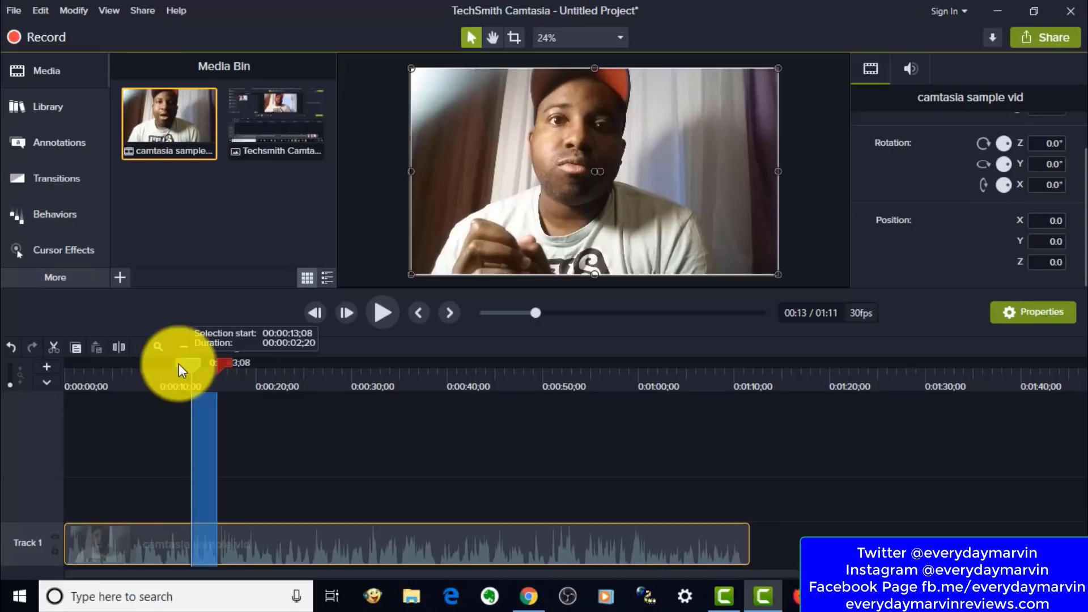
{"action": "left_click_drag", "start_coordinate": [178, 364], "coordinate": [176, 365]}
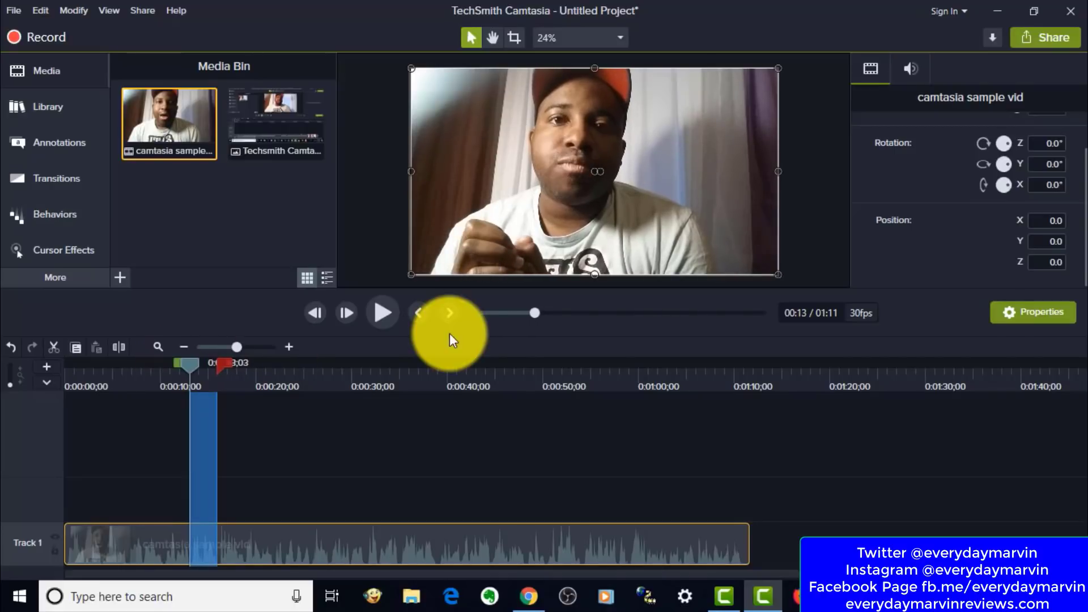
{"action": "left_click", "coordinate": [383, 311]}
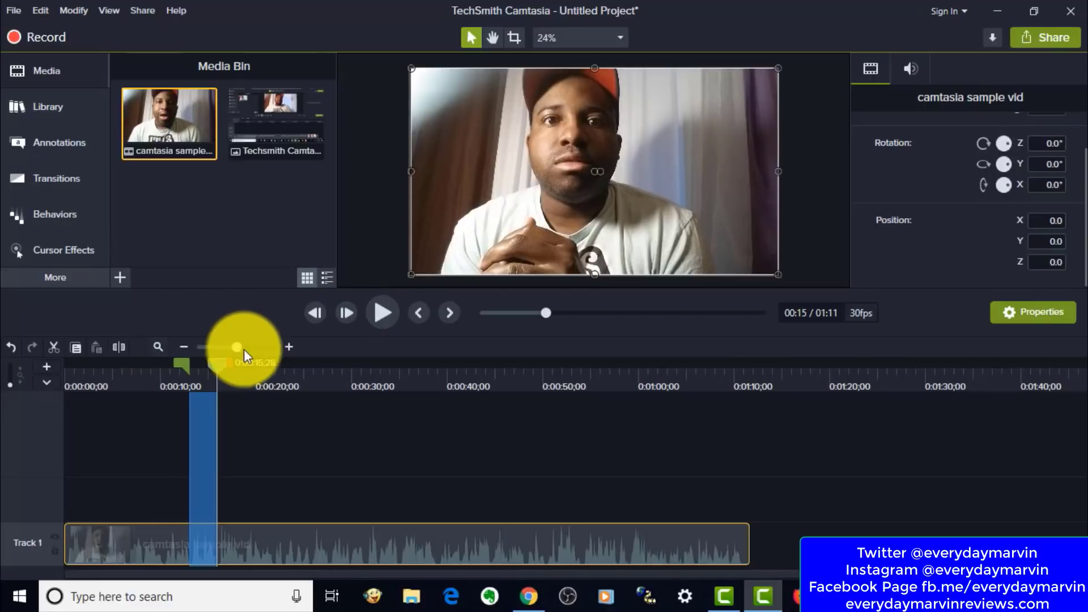
Adjust the selection to run from 0:00:14;11 to just past 0:00:16;00 and cut that section out of the sample video.
{"action": "left_click", "coordinate": [283, 349]}
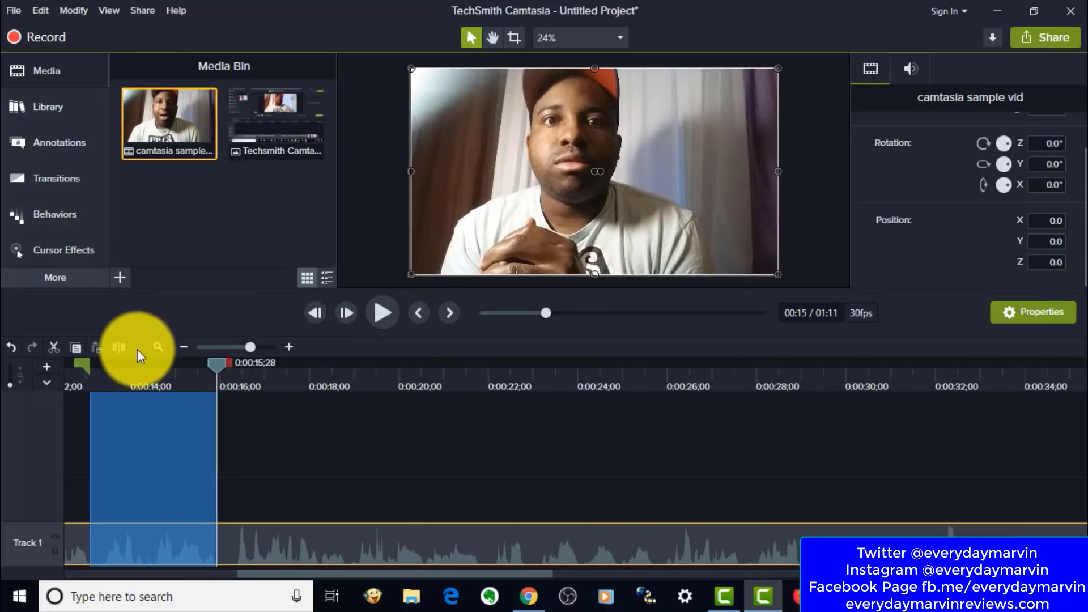
{"action": "left_click_drag", "start_coordinate": [77, 365], "coordinate": [135, 377]}
{"action": "left_click", "coordinate": [385, 317]}
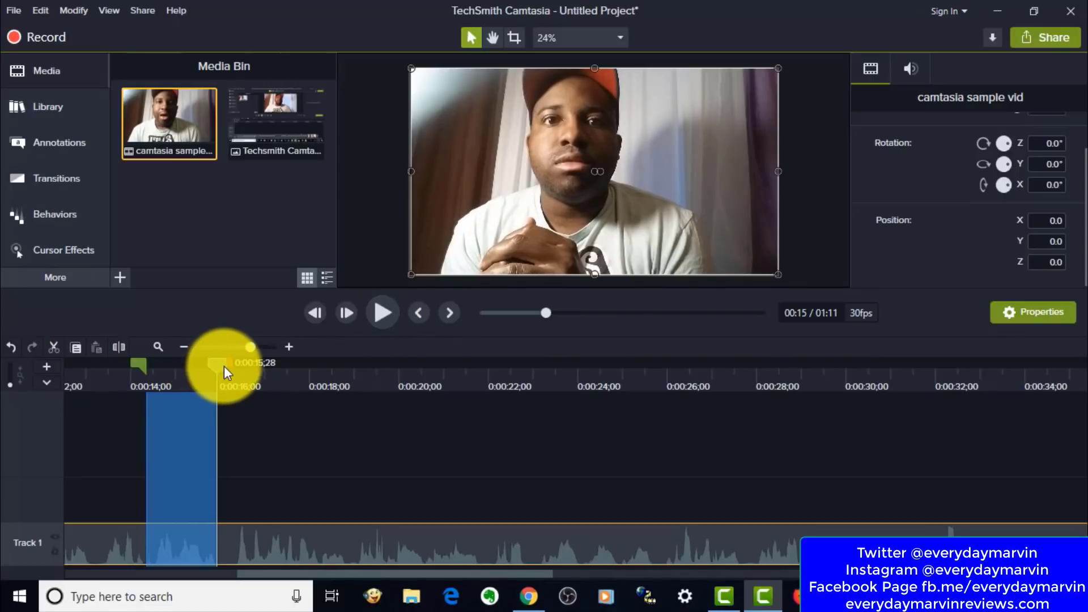
{"action": "left_click_drag", "start_coordinate": [249, 369], "coordinate": [246, 370]}
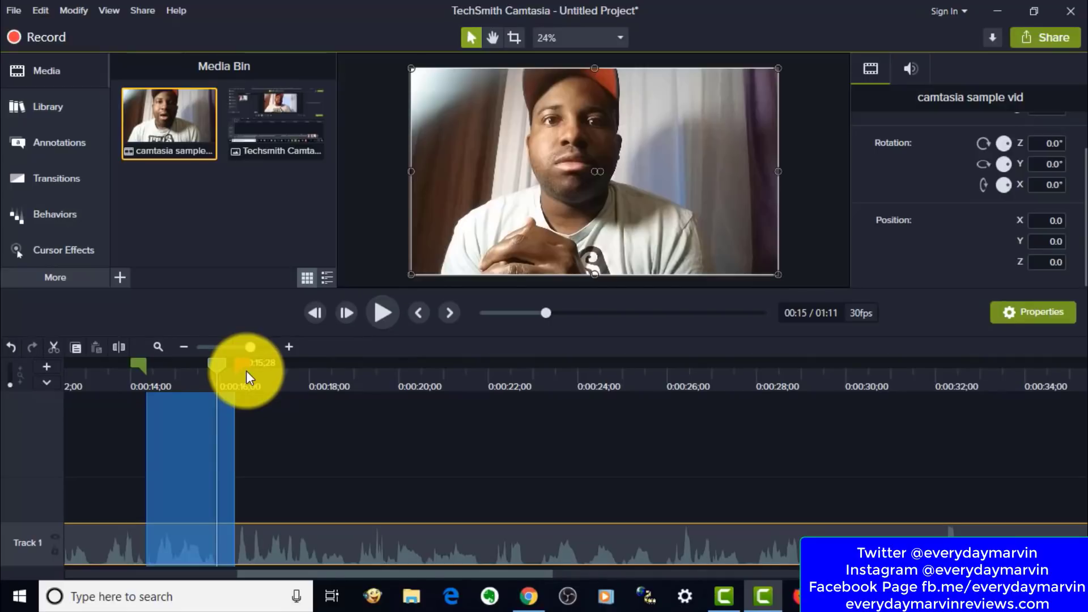
{"action": "right_click", "coordinate": [177, 536]}
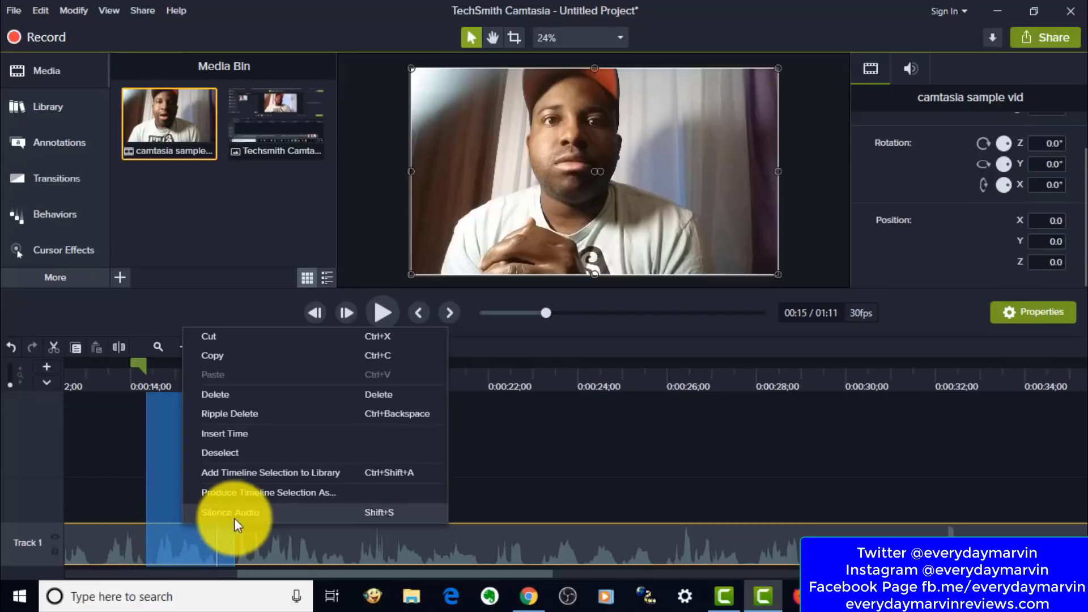
{"action": "left_click", "coordinate": [240, 341]}
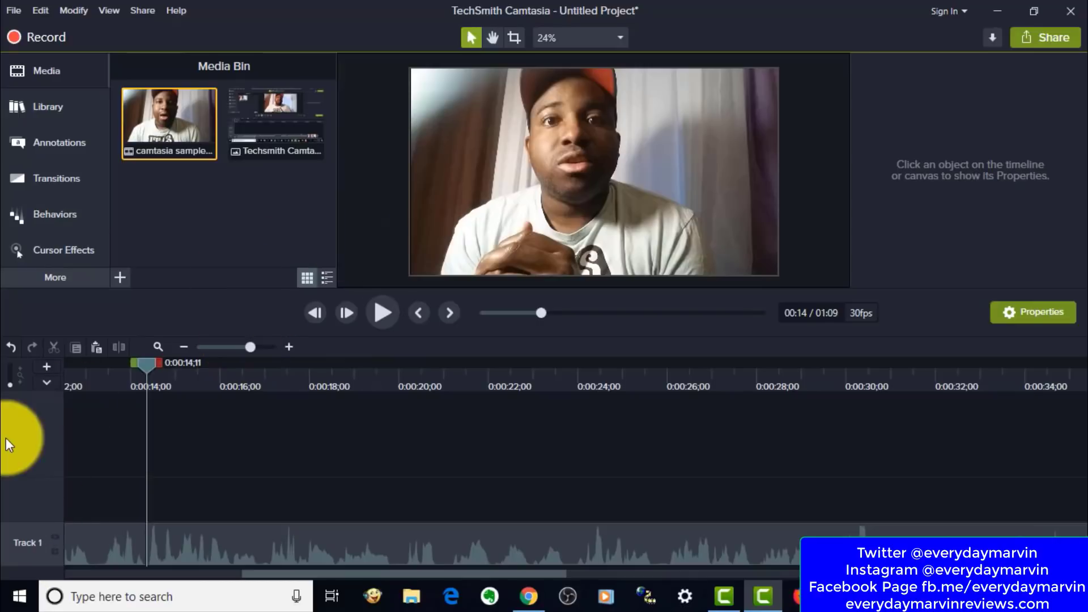
Add Track 2 and place the imported screenshot image on it, starting at 0:00:14;11.
{"action": "left_click", "coordinate": [44, 366]}
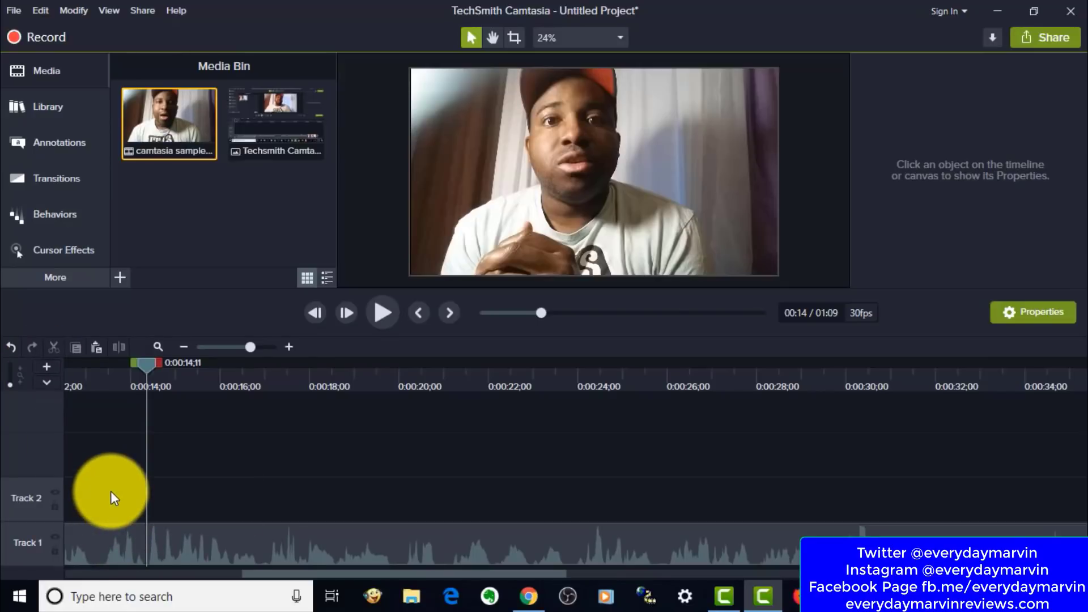
{"action": "left_click", "coordinate": [286, 123]}
{"action": "left_click_drag", "start_coordinate": [287, 122], "coordinate": [151, 497]}
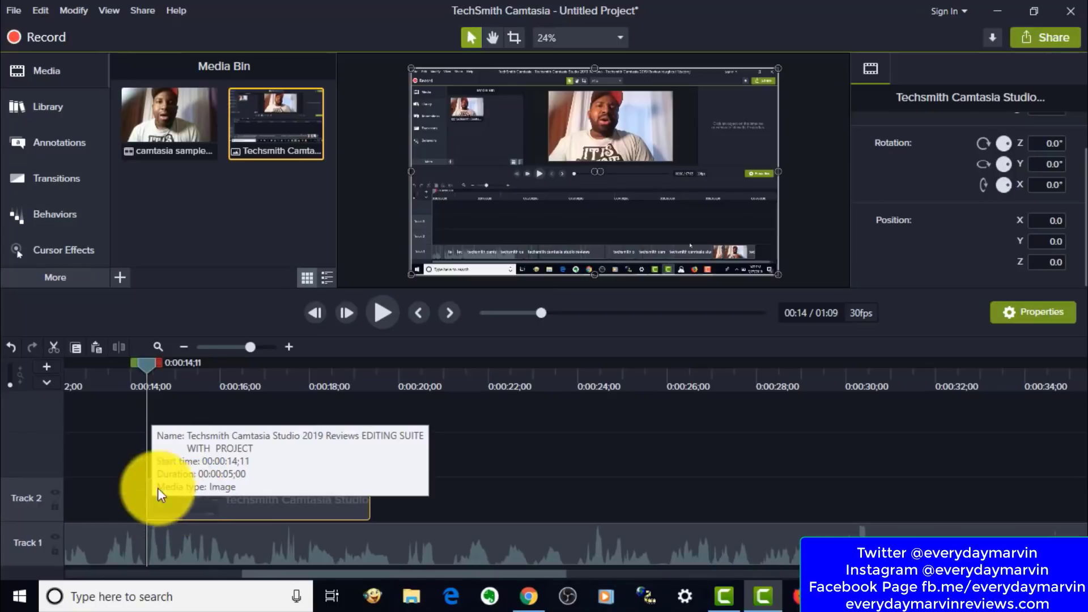
Add two more empty tracks, Track 3 and Track 4, above the image's track.
{"action": "left_click", "coordinate": [45, 365]}
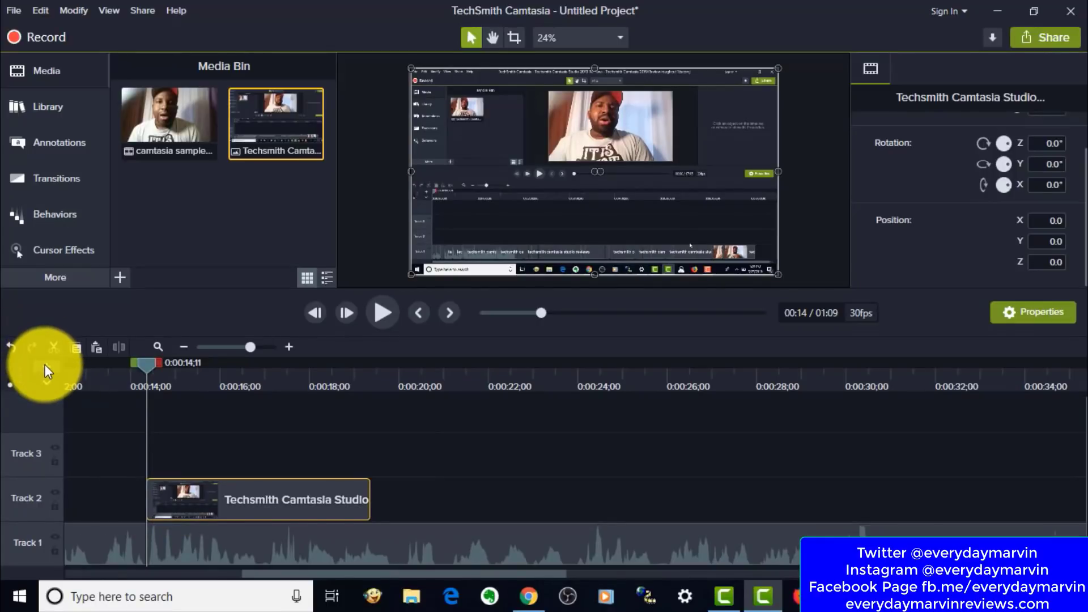
{"action": "left_click", "coordinate": [45, 365]}
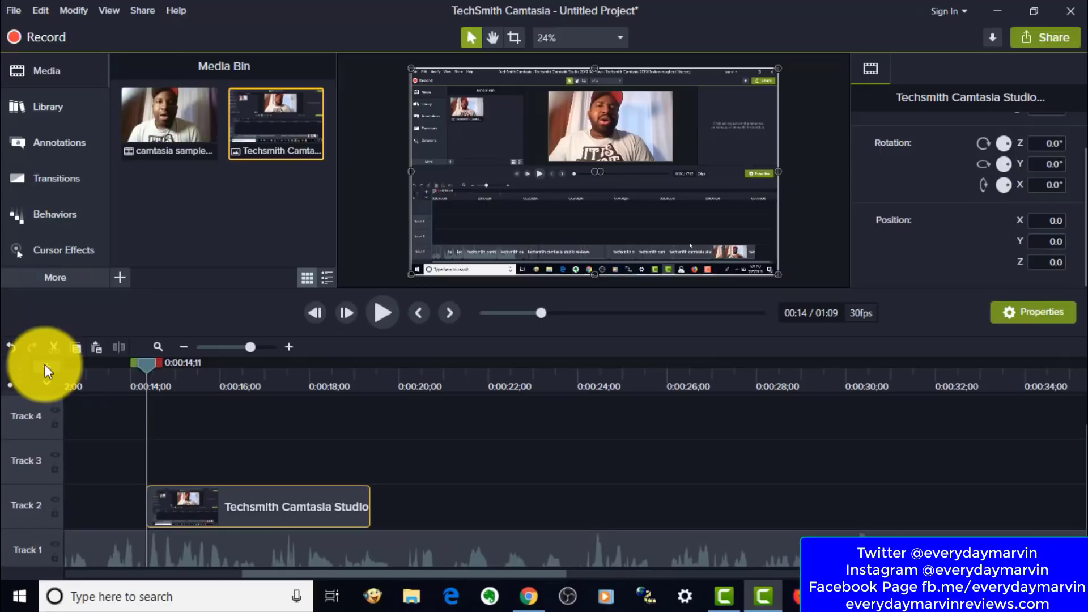
{"action": "left_click_drag", "start_coordinate": [287, 494], "coordinate": [288, 495]}
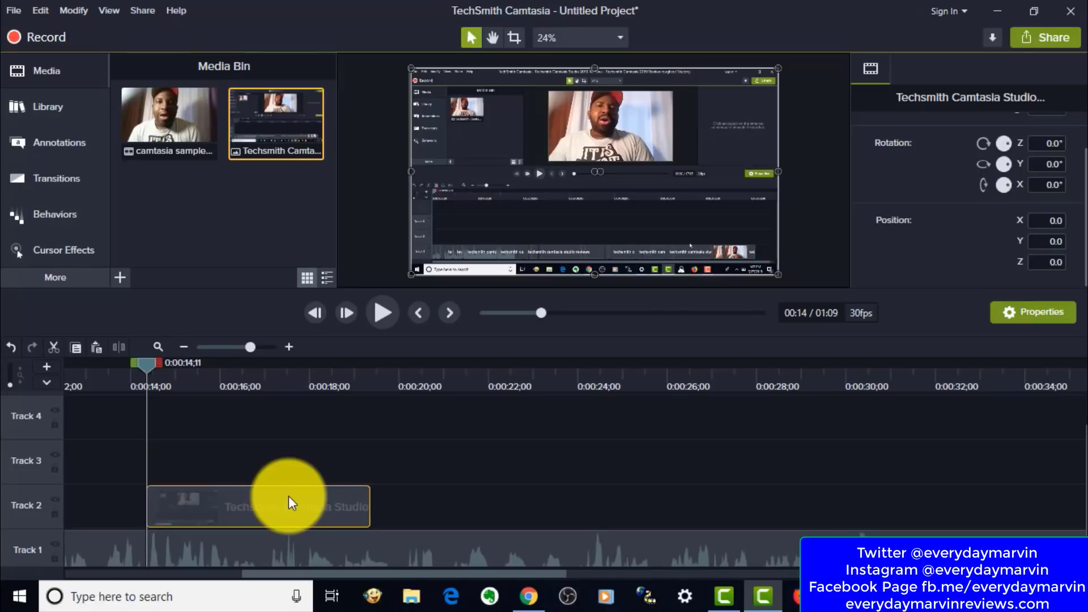
Delete the screenshot image clip from Track 2 of the timeline.
{"action": "left_click", "coordinate": [178, 141]}
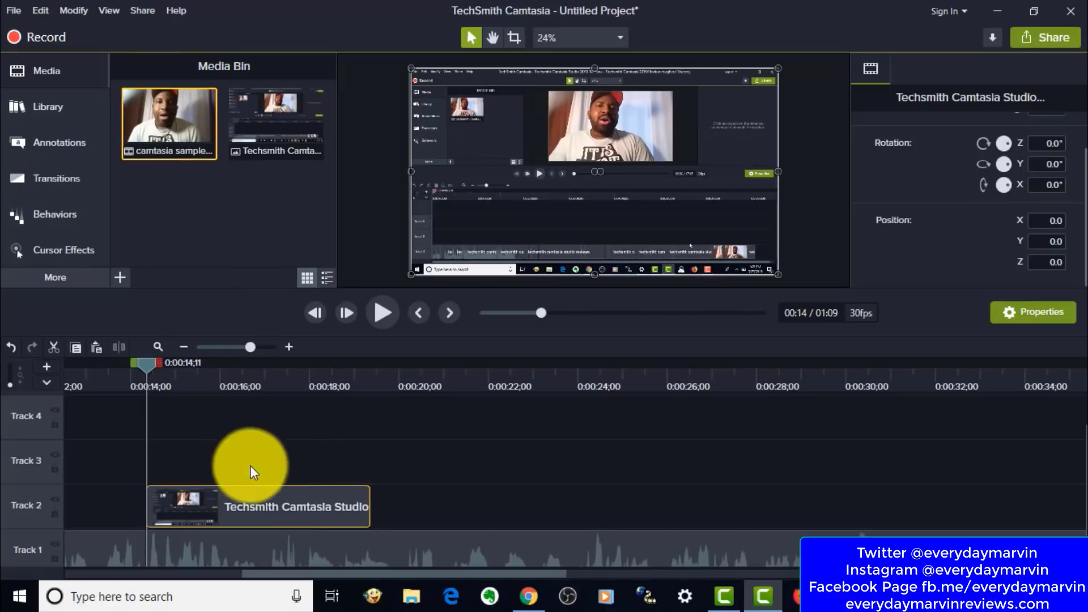
{"action": "mouse_move", "coordinate": [245, 498]}
{"action": "key", "text": "Delete"}
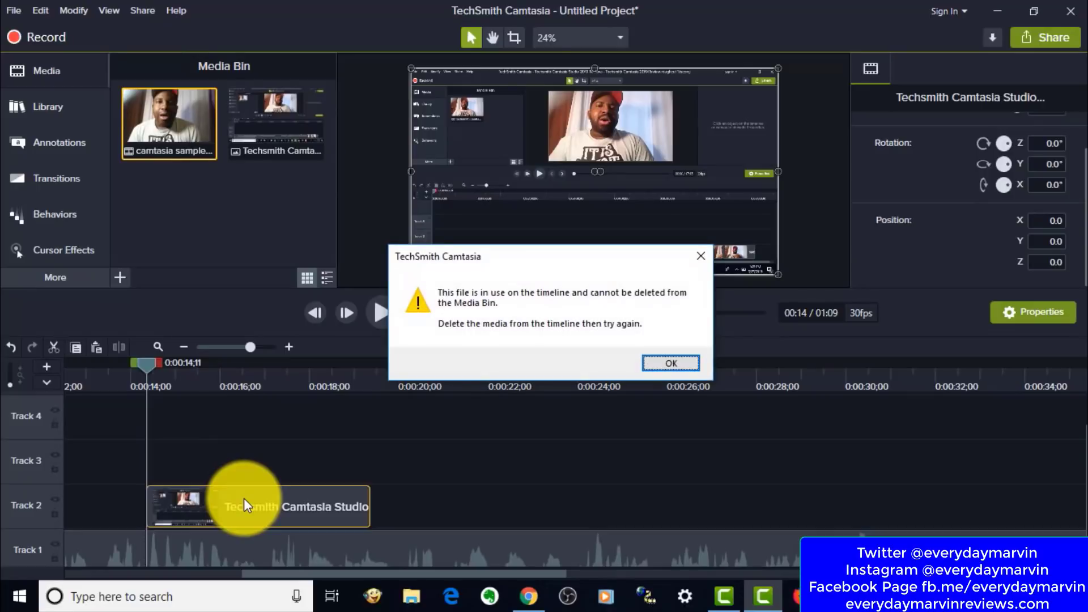
{"action": "left_click", "coordinate": [672, 366]}
{"action": "left_click", "coordinate": [292, 494]}
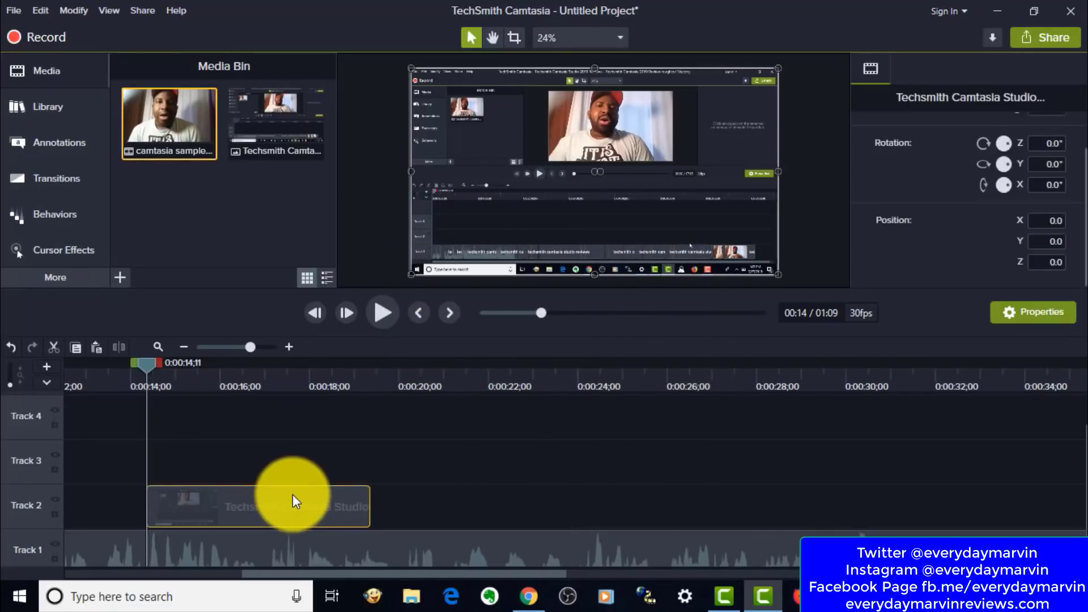
{"action": "key", "text": "Delete"}
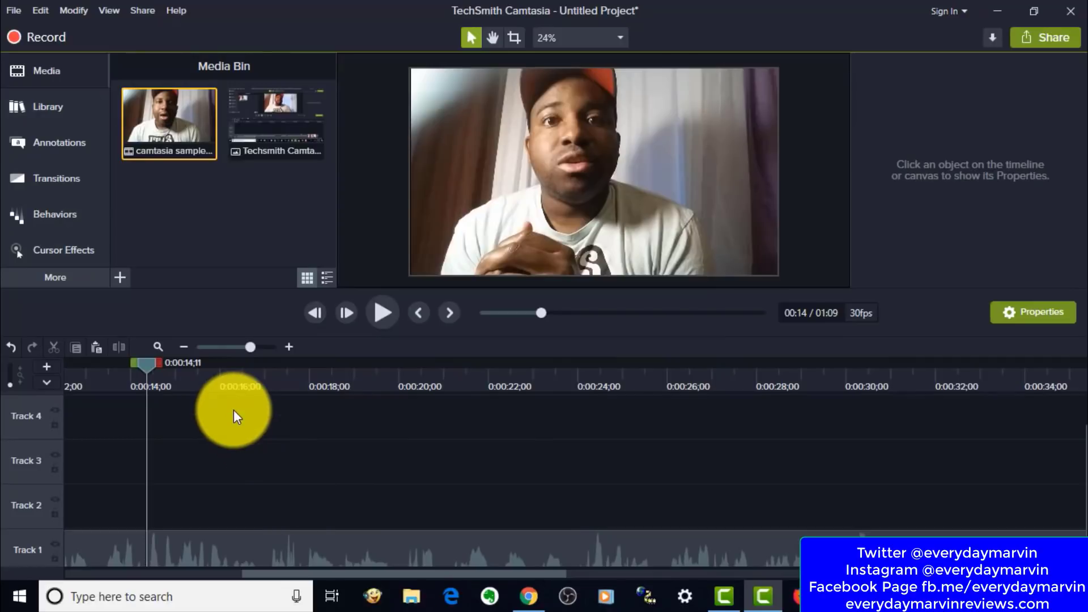
Play the sample video from 0:00:13;09 and park the playhead at 0:00:18;25.
{"action": "left_click", "coordinate": [100, 380]}
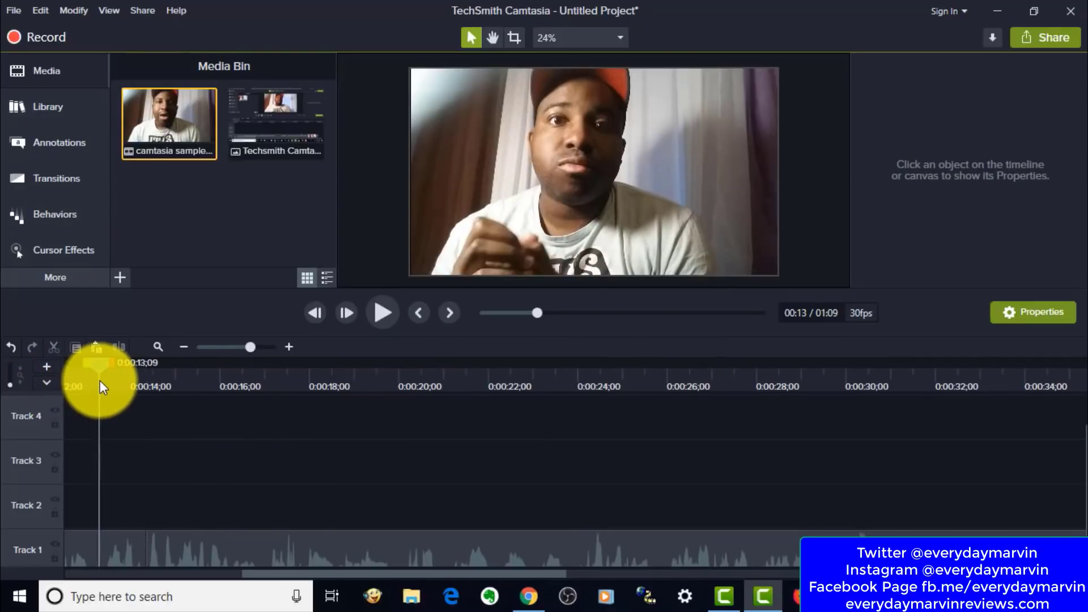
{"action": "left_click", "coordinate": [383, 312]}
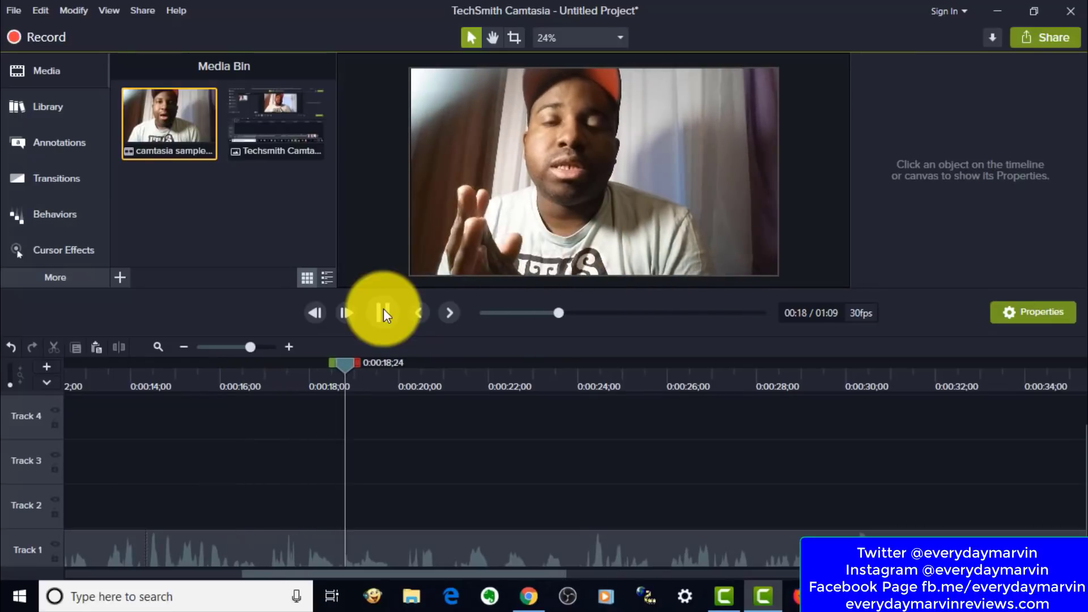
{"action": "left_click", "coordinate": [384, 310]}
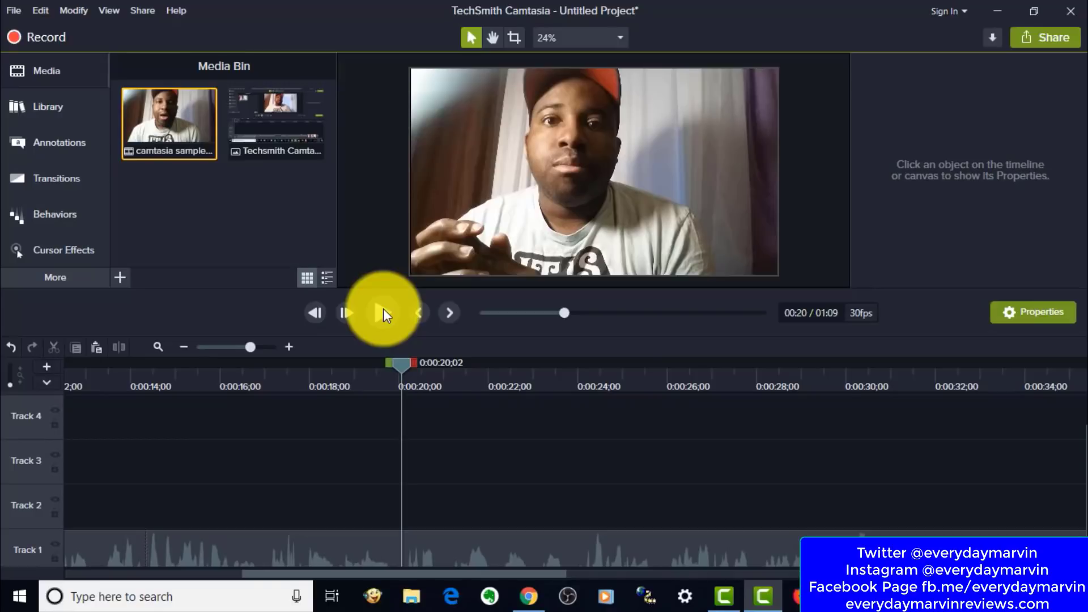
{"action": "left_click", "coordinate": [383, 310]}
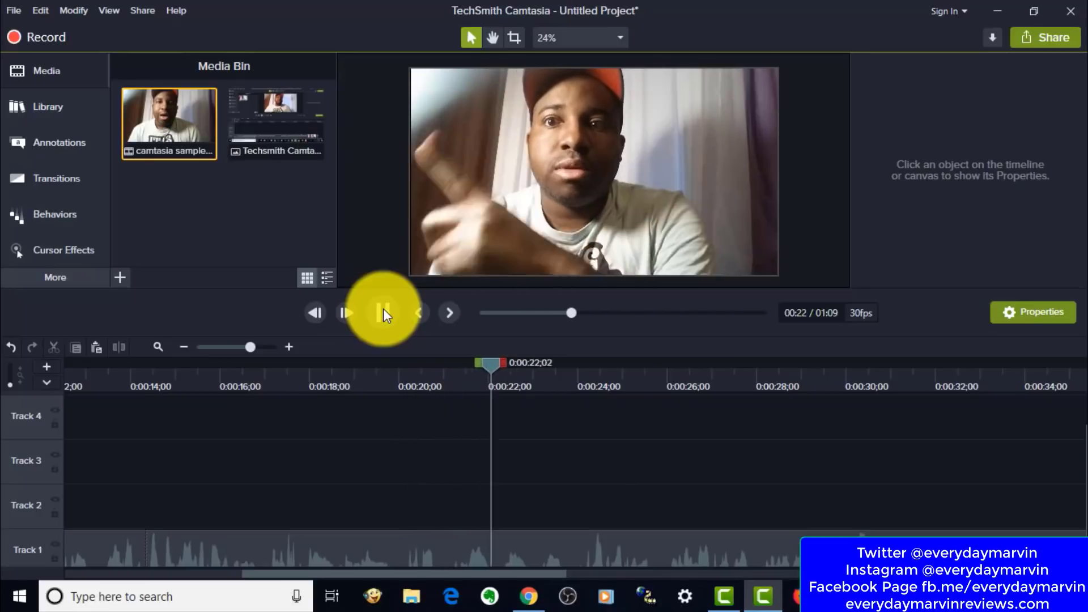
{"action": "left_click", "coordinate": [383, 312]}
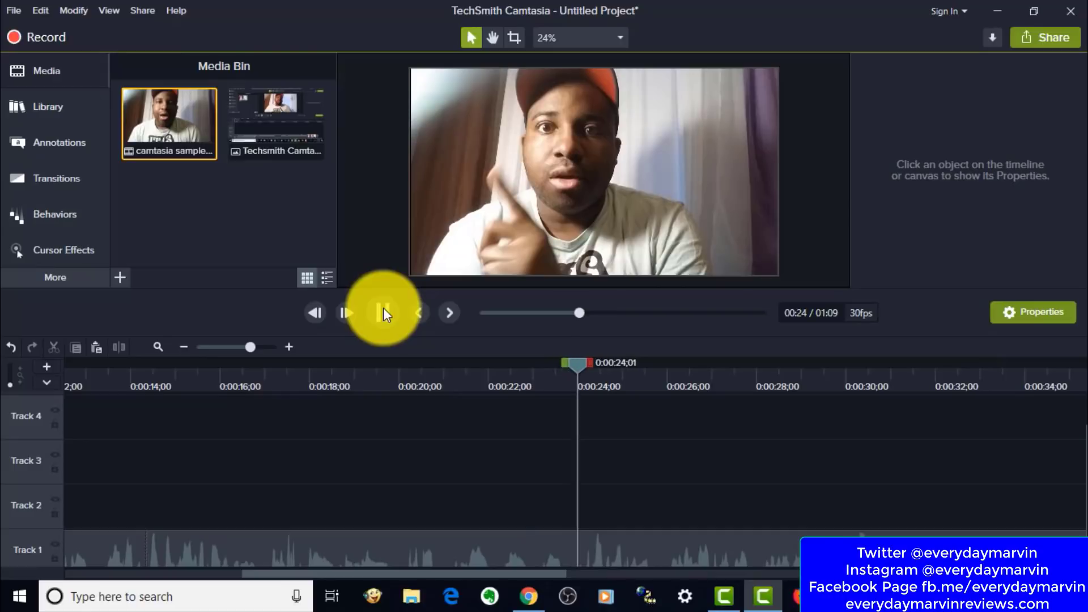
{"action": "left_click", "coordinate": [346, 372]}
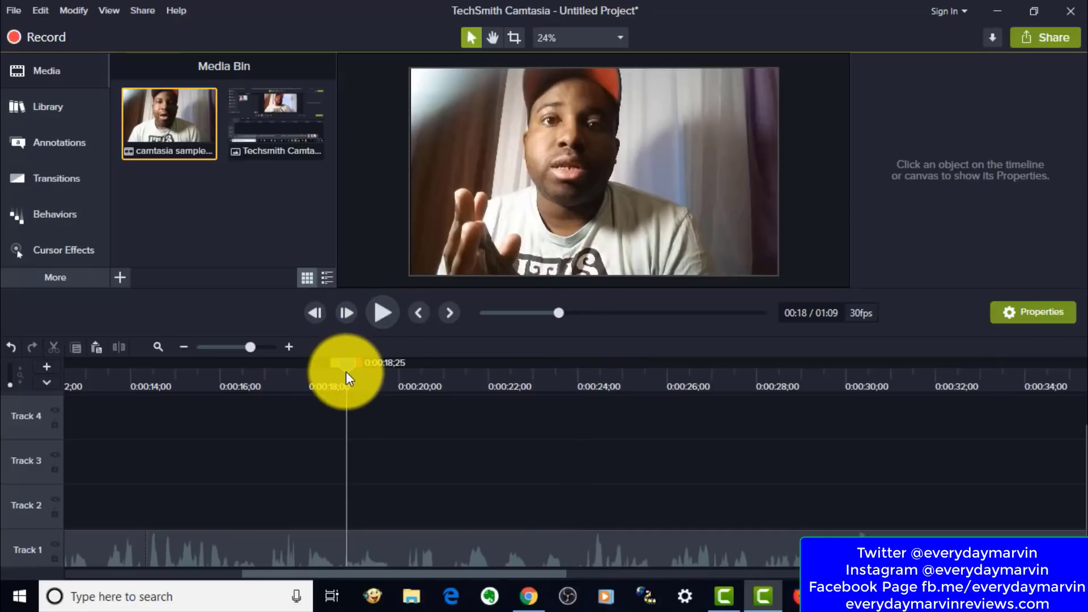
Display the asset library and switch it from the Default collection to Camtasia 2019.
{"action": "left_click", "coordinate": [125, 277]}
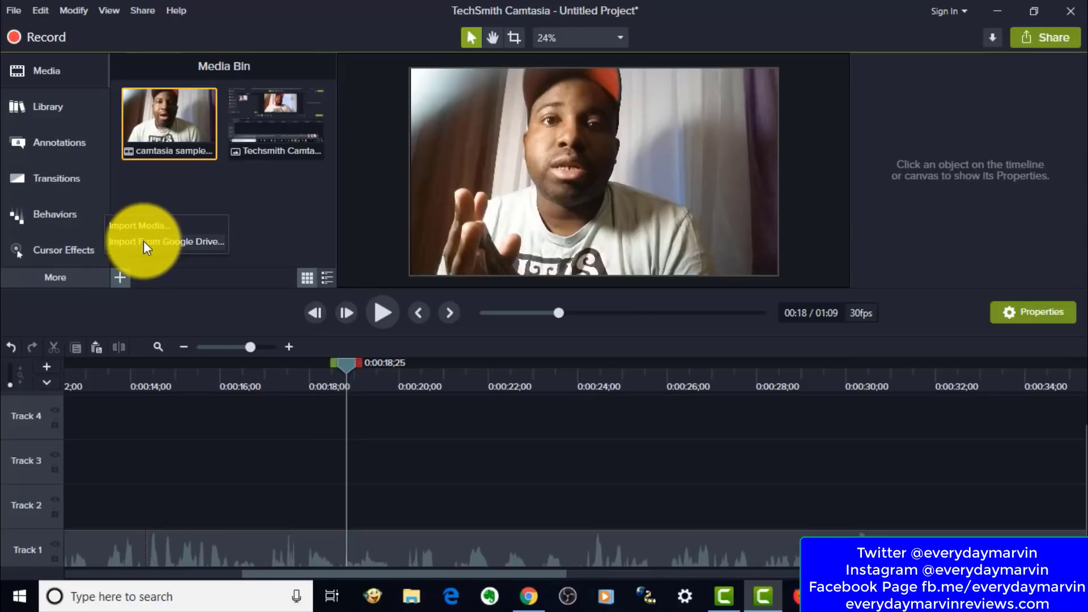
{"action": "left_click", "coordinate": [151, 199]}
{"action": "left_click", "coordinate": [66, 112]}
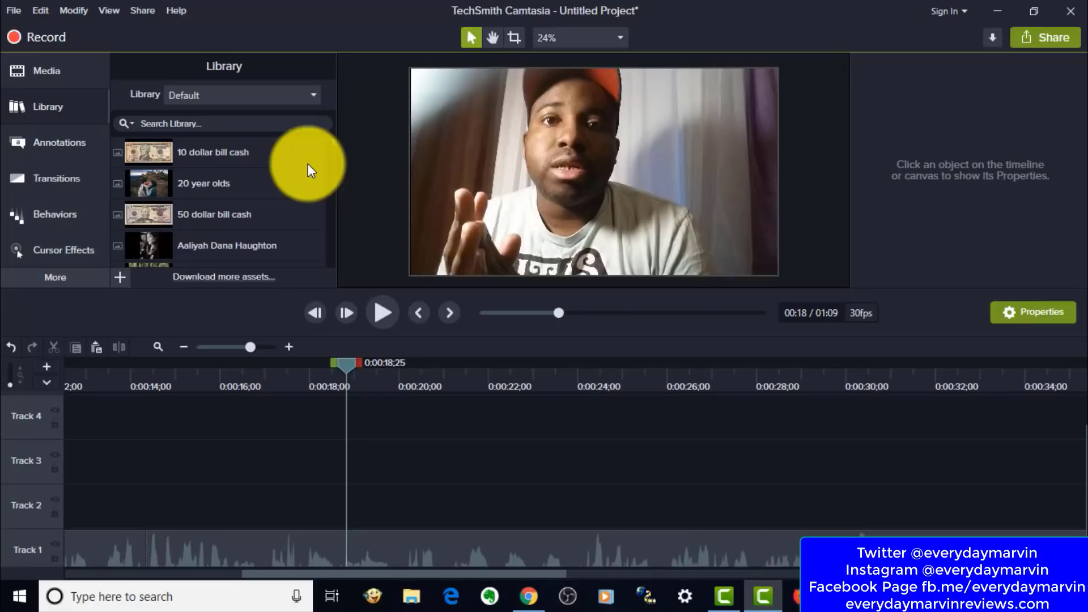
{"action": "left_click", "coordinate": [310, 93]}
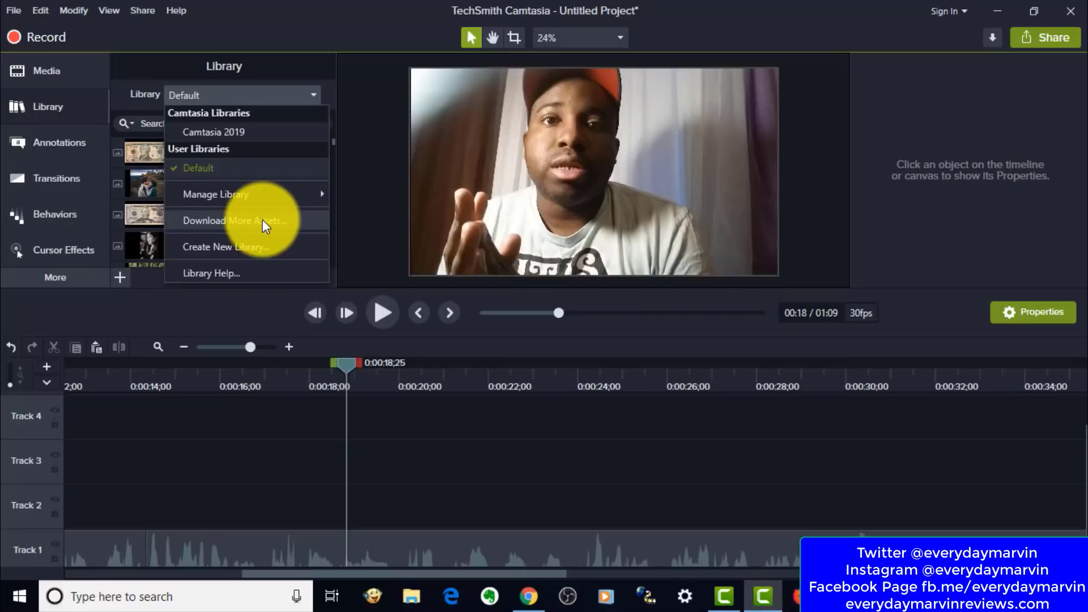
{"action": "mouse_move", "coordinate": [282, 192]}
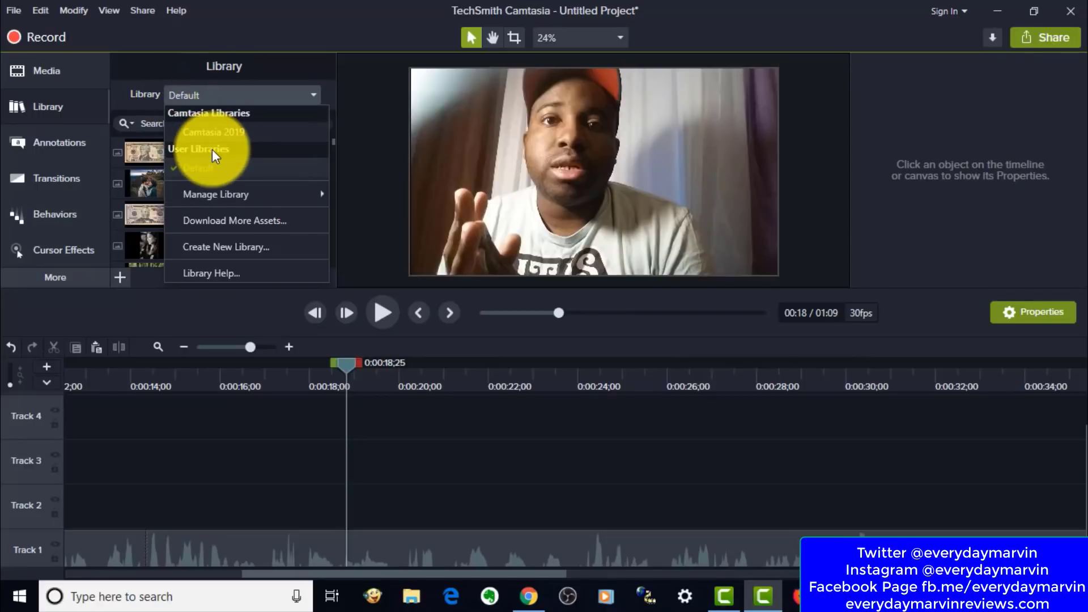
{"action": "left_click", "coordinate": [223, 134]}
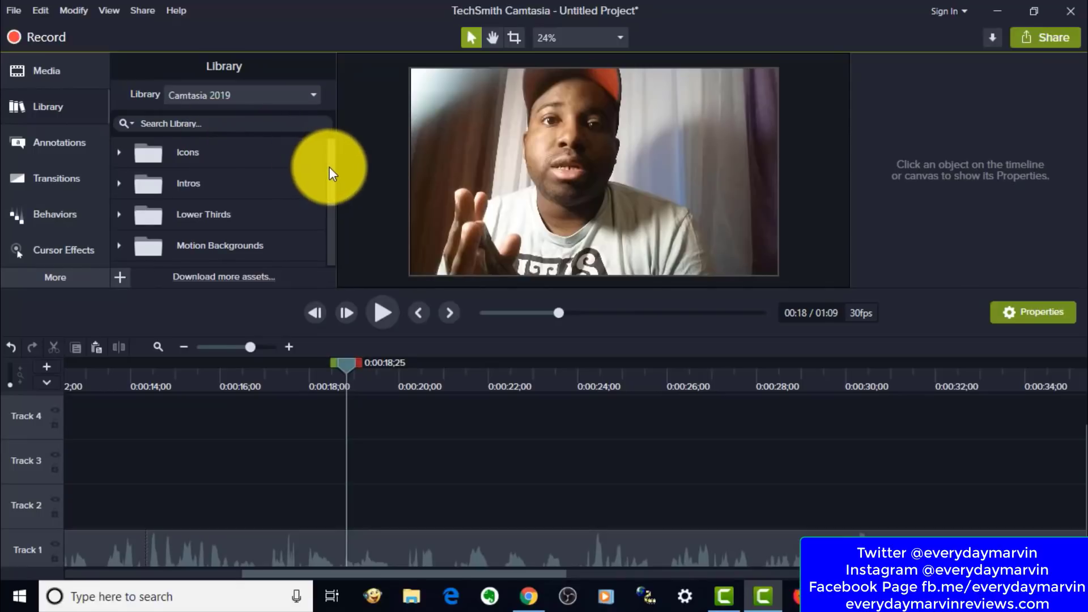
Place the agent-01 icon from the Insurance icons folder on Track 3 at 0:00:18;25 and delete it again.
{"action": "left_click", "coordinate": [122, 152]}
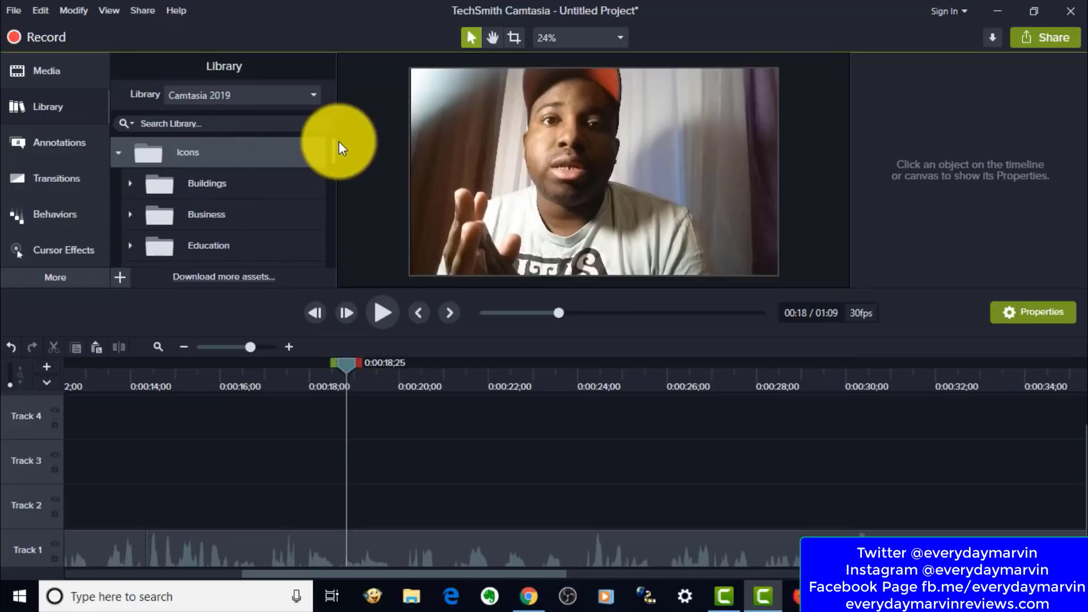
{"action": "left_click_drag", "start_coordinate": [333, 144], "coordinate": [333, 168]}
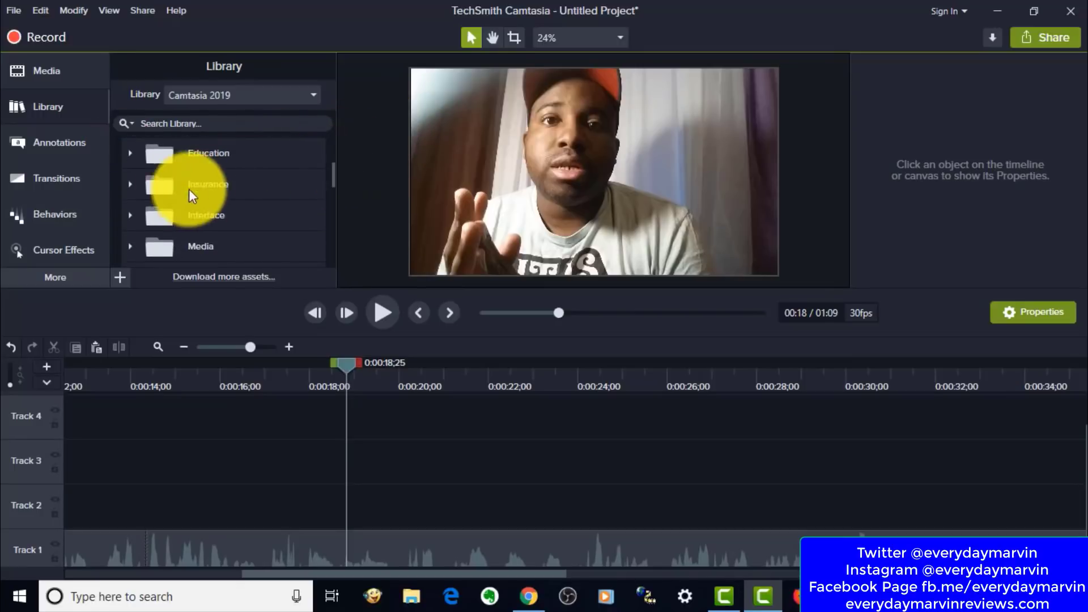
{"action": "left_click", "coordinate": [153, 193]}
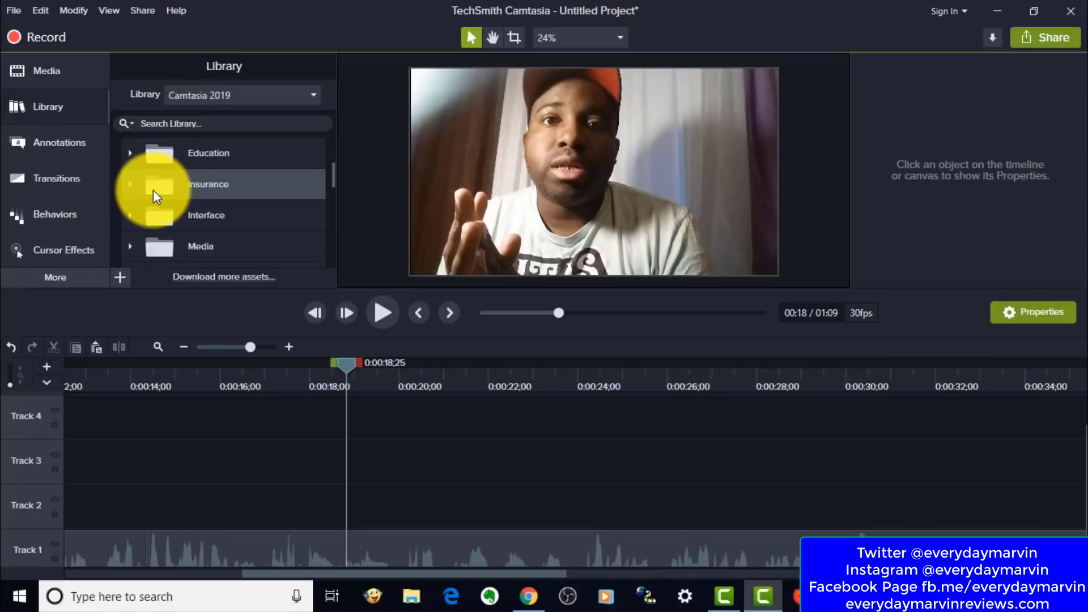
{"action": "left_click", "coordinate": [126, 185]}
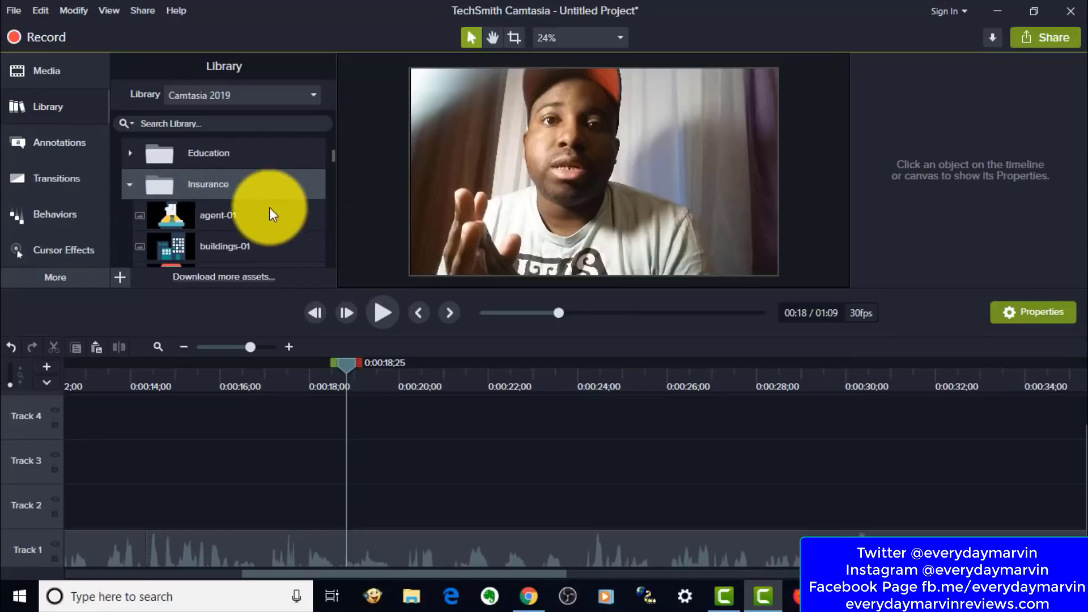
{"action": "left_click", "coordinate": [222, 224]}
{"action": "left_click_drag", "start_coordinate": [222, 222], "coordinate": [342, 474]}
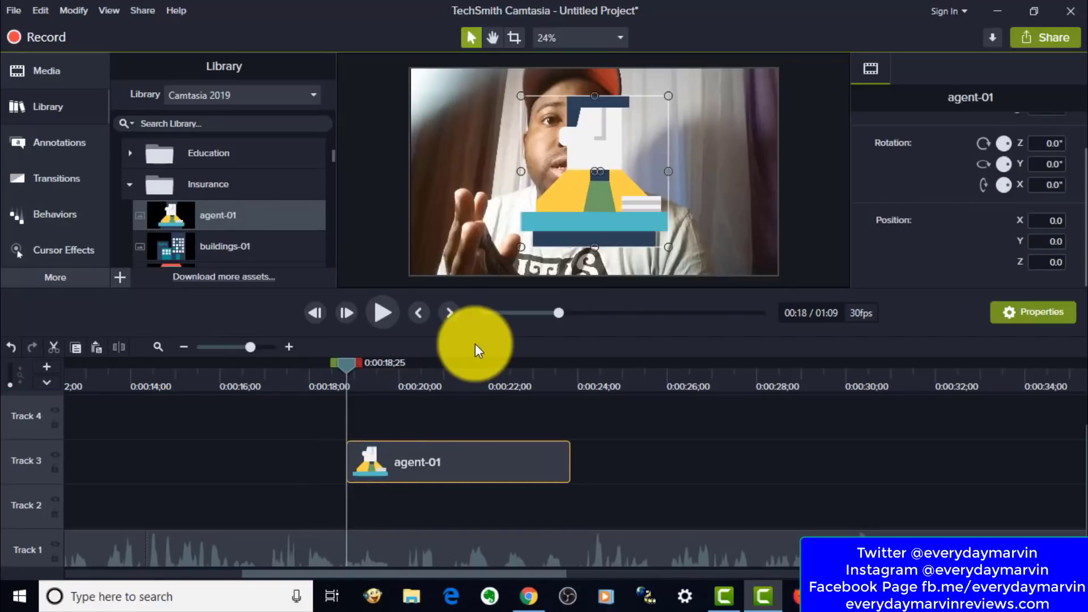
{"action": "key", "text": "Delete"}
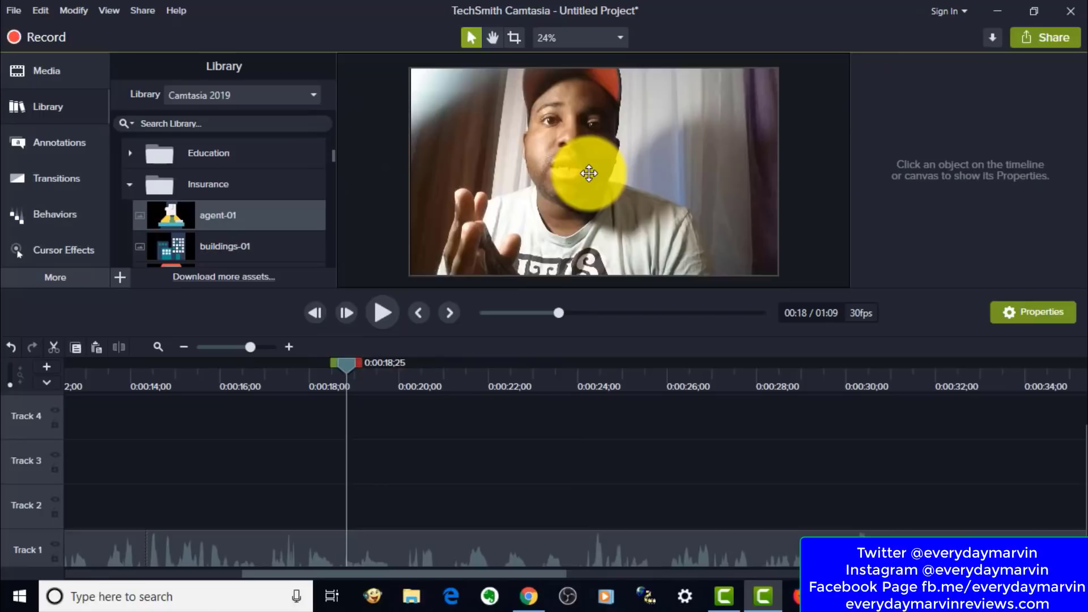
Place the circleripple-01 lower third from the library on Track 2 at 0:00:18;25 and preview its animation.
{"action": "left_click_drag", "start_coordinate": [332, 152], "coordinate": [322, 249]}
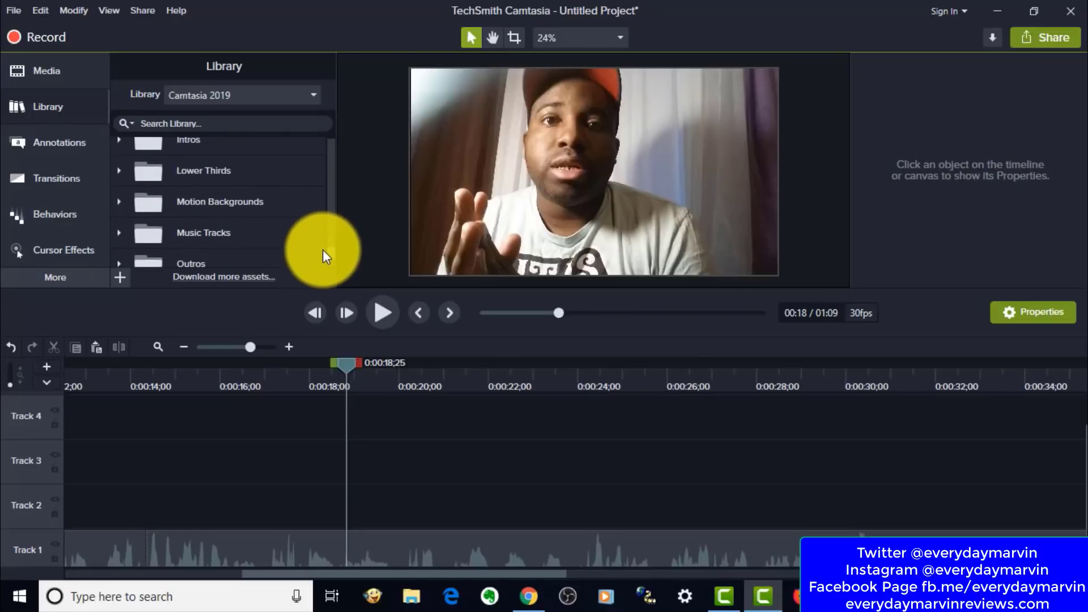
{"action": "left_click", "coordinate": [126, 178]}
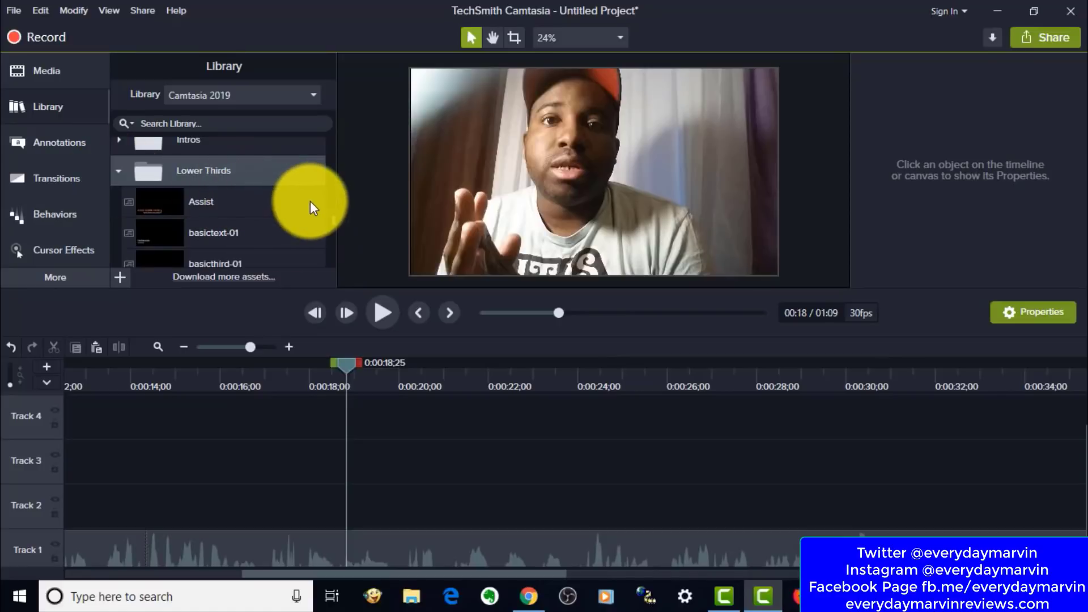
{"action": "scroll", "coordinate": [331, 225], "scroll_direction": "down", "scroll_amount": 2}
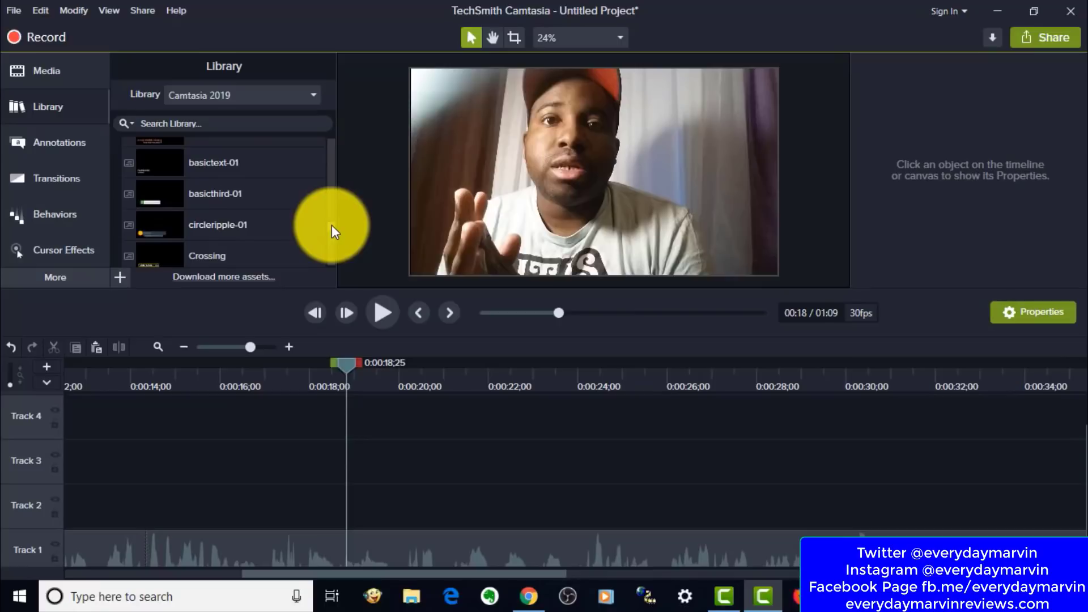
{"action": "left_click_drag", "start_coordinate": [236, 231], "coordinate": [351, 514]}
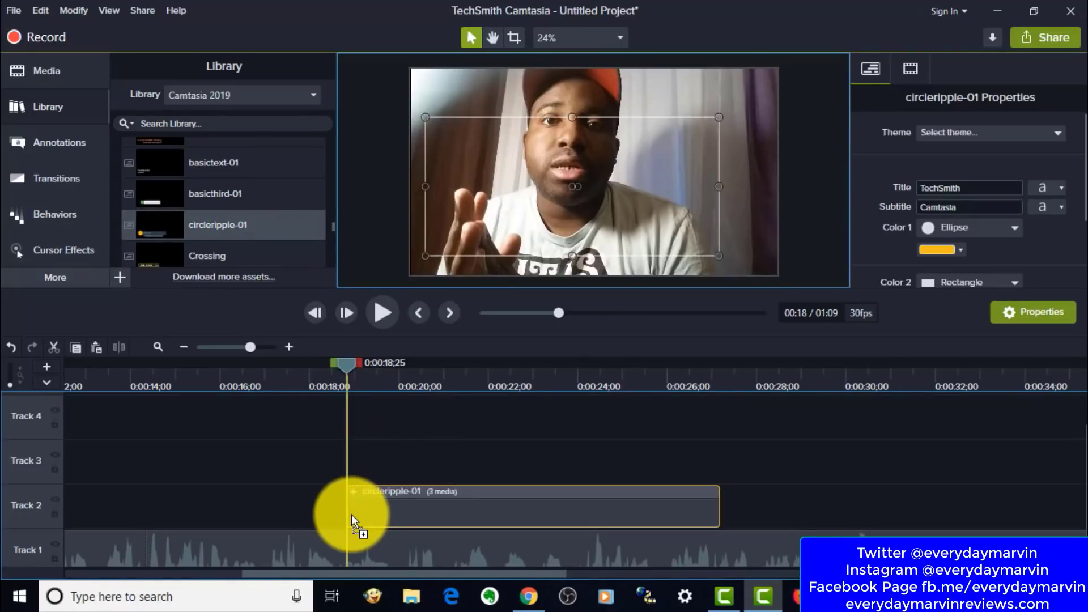
{"action": "left_click", "coordinate": [382, 317]}
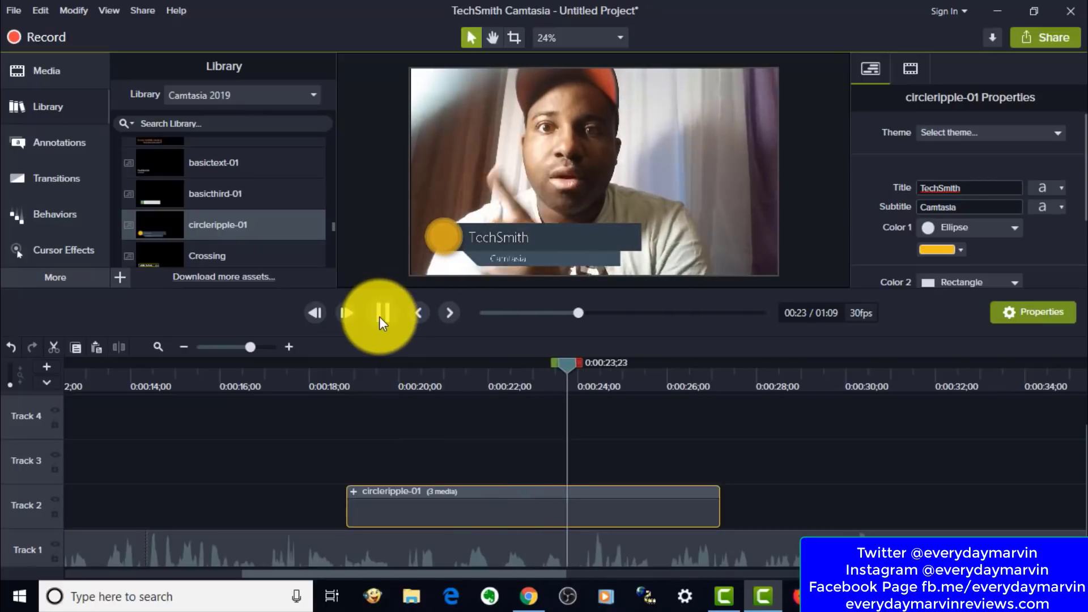
{"action": "left_click", "coordinate": [379, 317]}
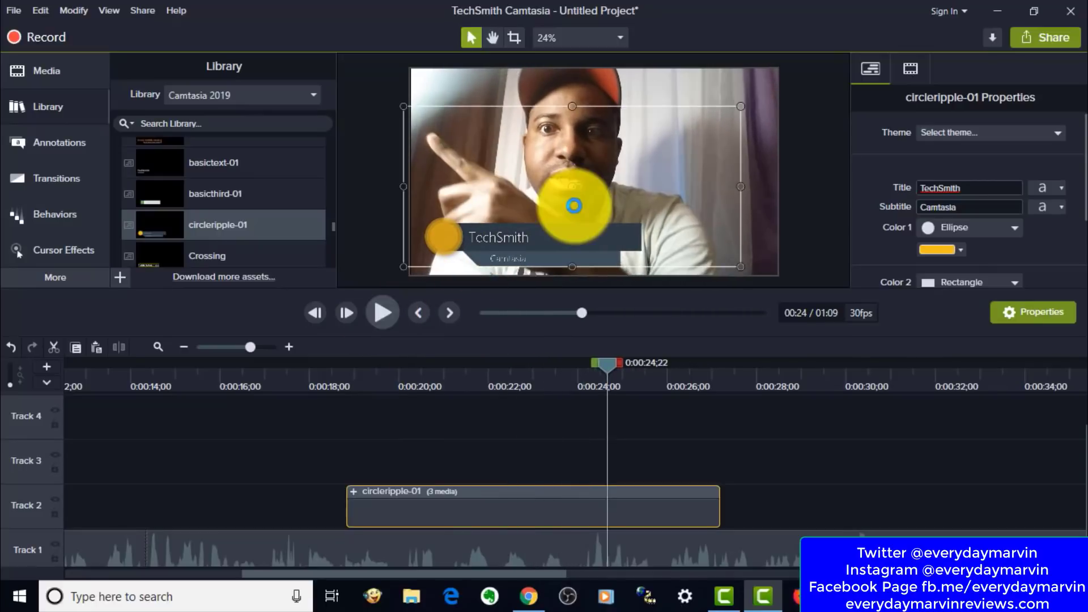
Change the lower third's title to "EverydayMarvin" and its subtitle to "Youtube Personality" on the canvas.
{"action": "double_click", "coordinate": [515, 236]}
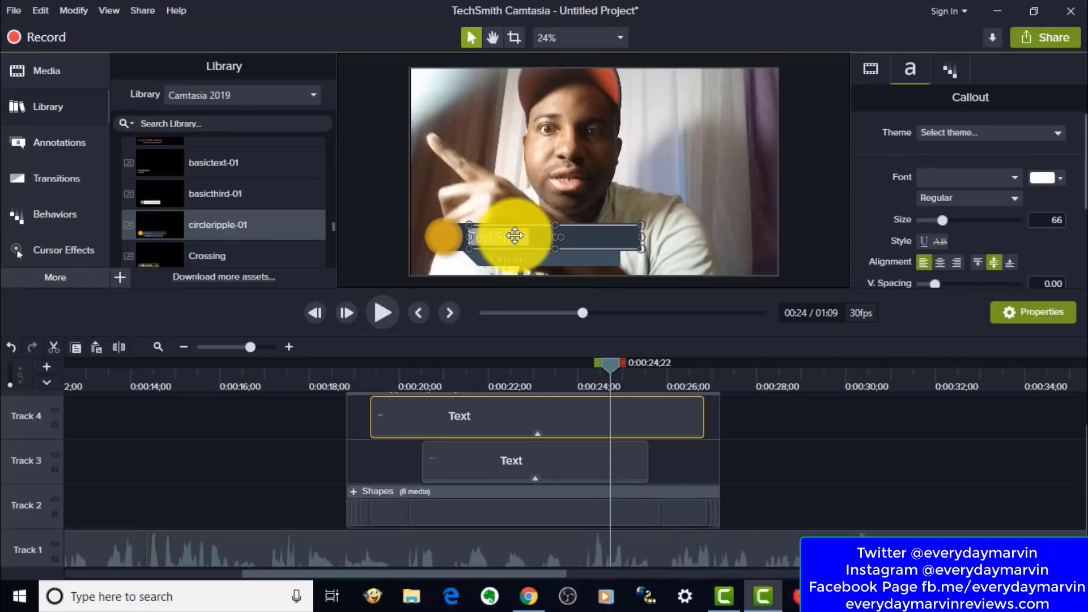
{"action": "type", "text": "EverydayMarvin"}
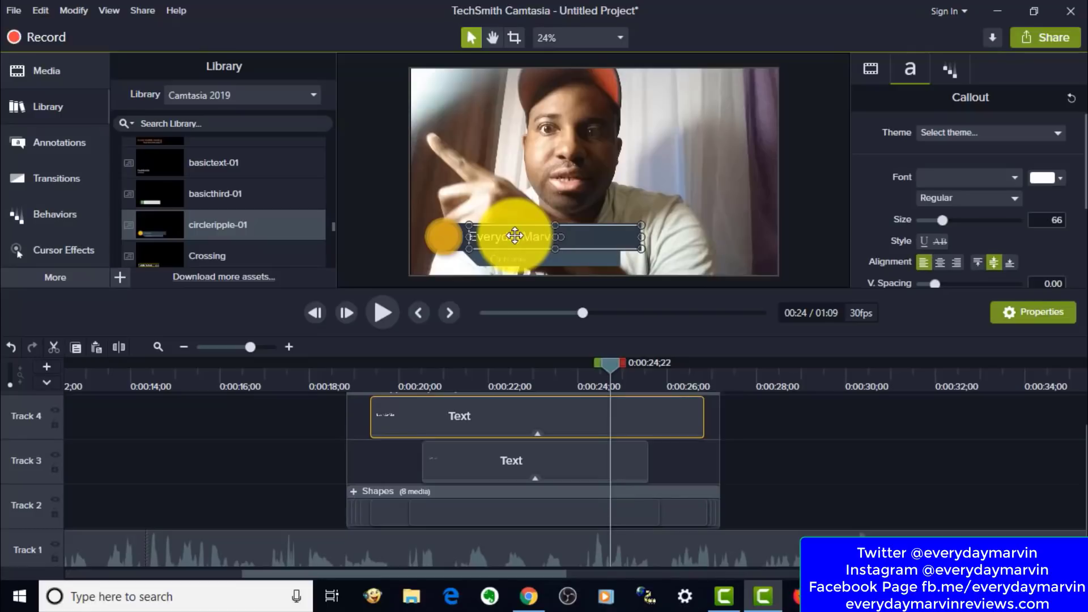
{"action": "left_click", "coordinate": [507, 259]}
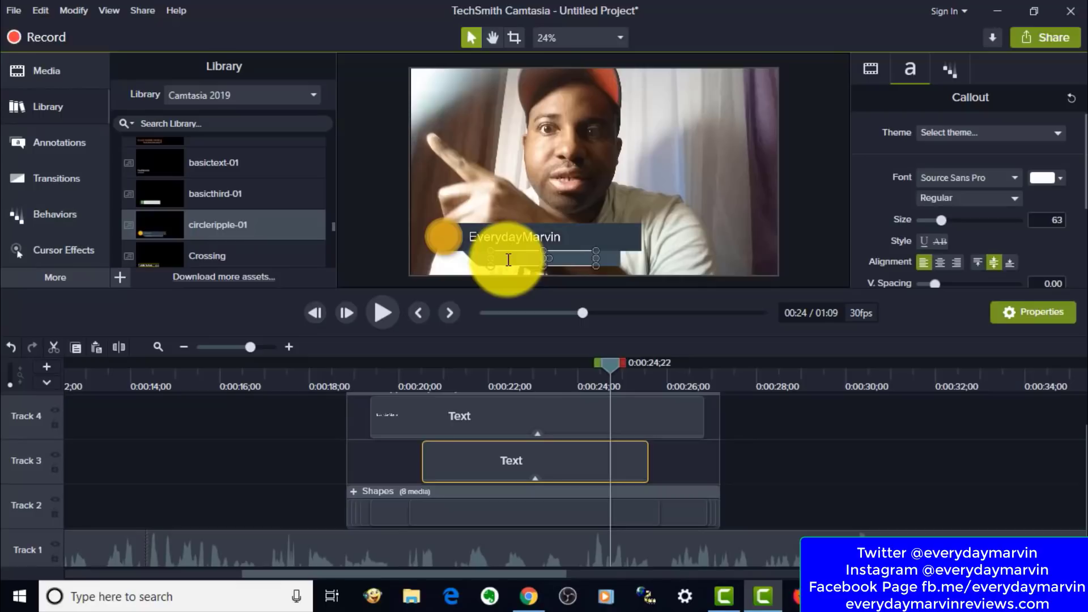
{"action": "type", "text": "Youtube Personality"}
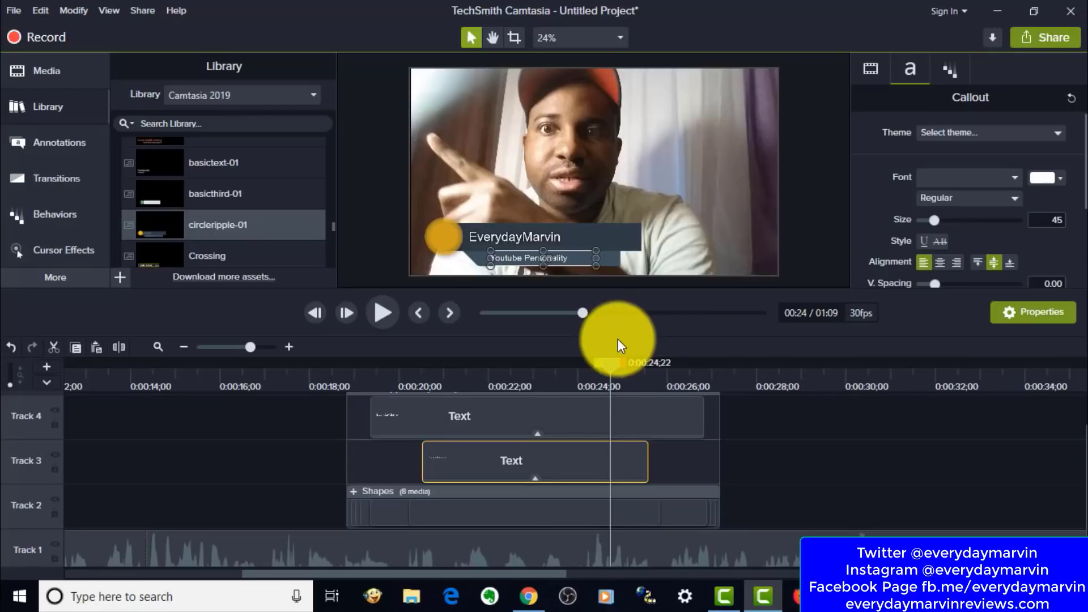
{"action": "left_click", "coordinate": [781, 395]}
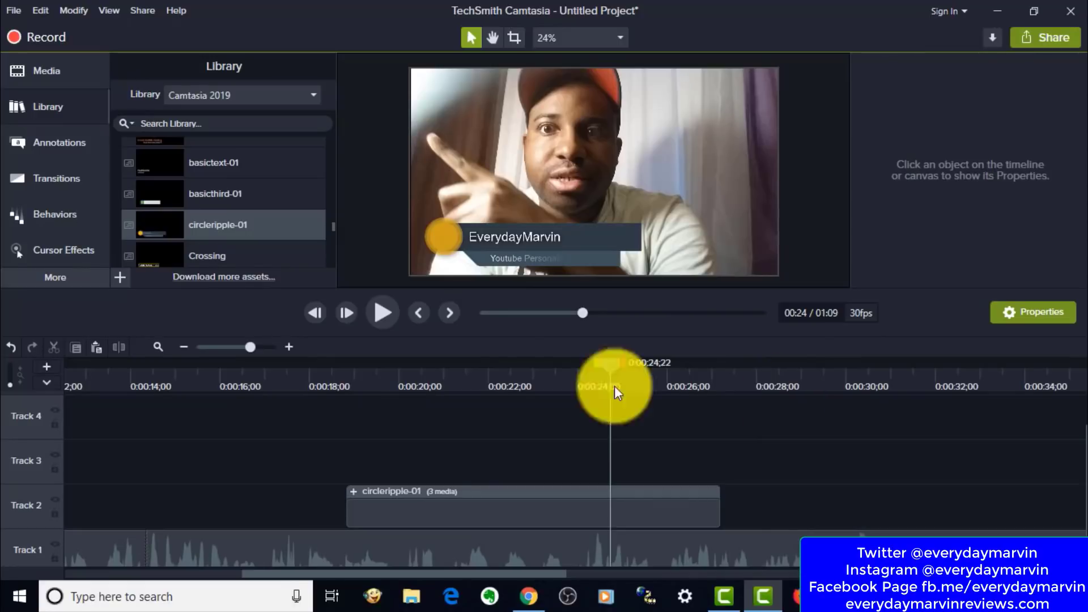
Play the video from 0:00:17;11 to review the customized lower third.
{"action": "left_click", "coordinate": [281, 381]}
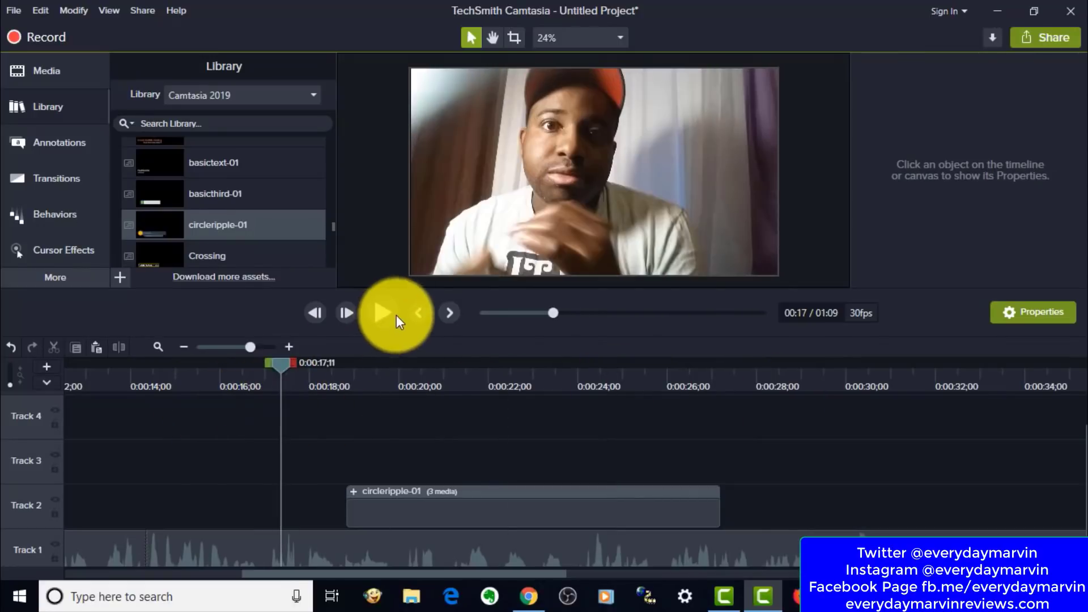
{"action": "left_click", "coordinate": [382, 311]}
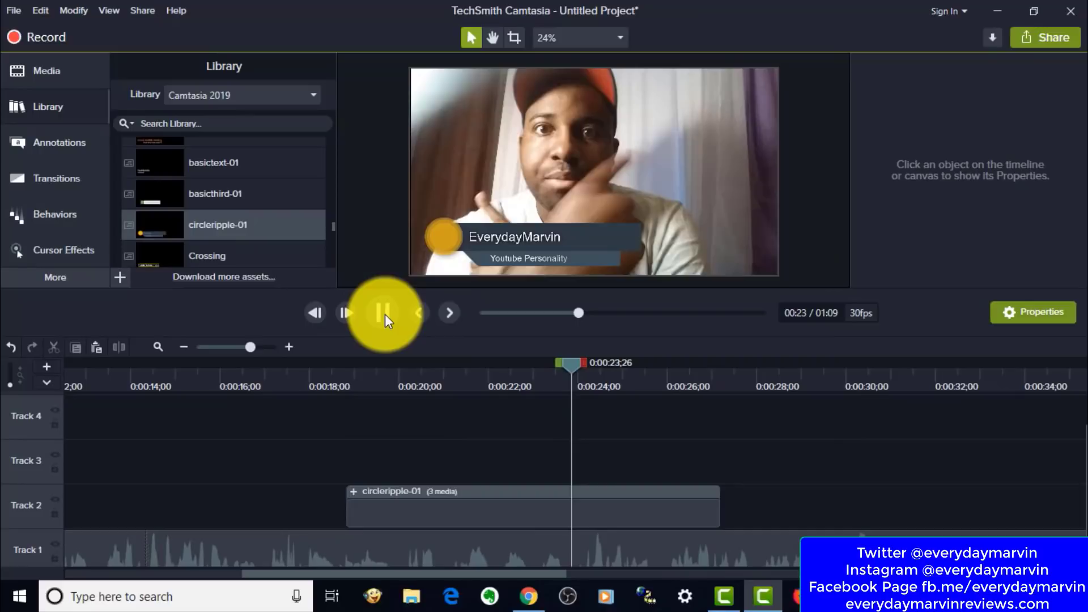
{"action": "left_click", "coordinate": [385, 315]}
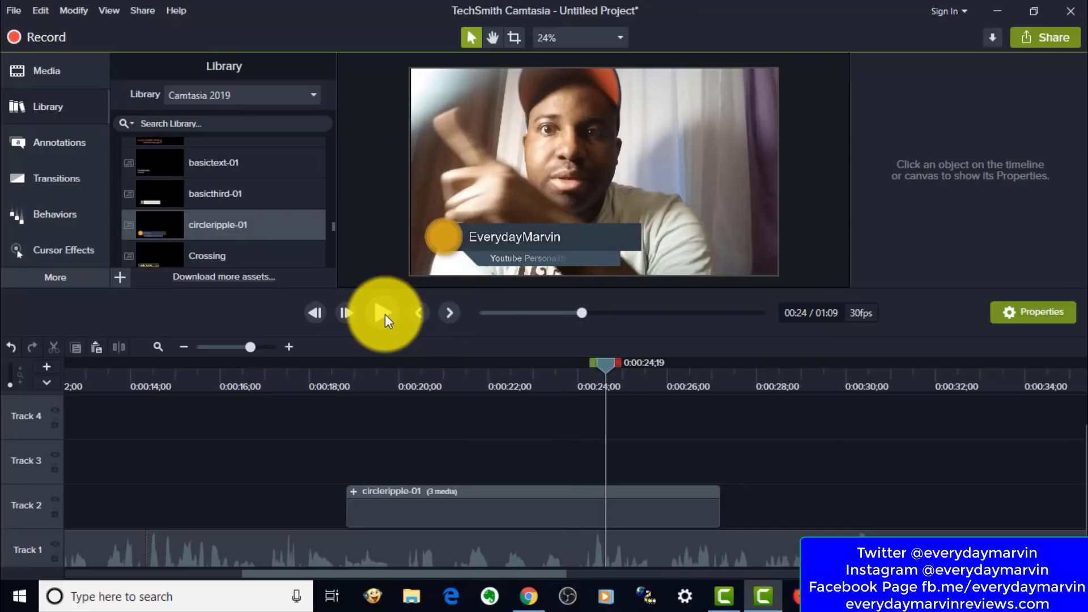
Shift the lower third earlier on Track 2 and place Balloon-01 from the library's Transport folder on Track 2 at 0:00:19;29.
{"action": "key", "text": "ctrl+z"}
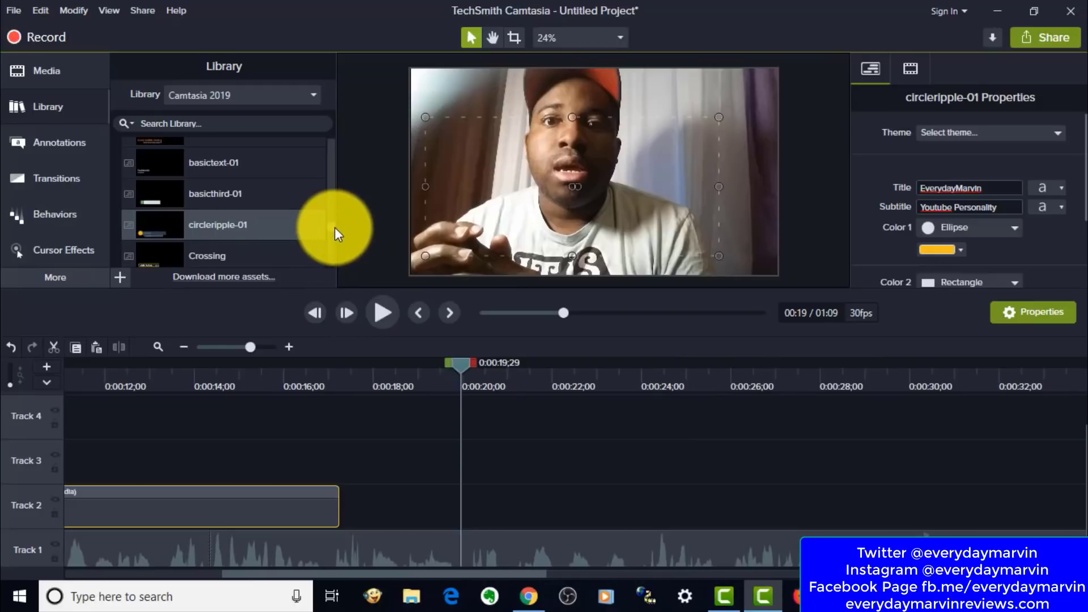
{"action": "scroll", "coordinate": [334, 233], "scroll_direction": "down", "scroll_amount": 10}
{"action": "left_click_drag", "start_coordinate": [331, 250], "coordinate": [292, 209]}
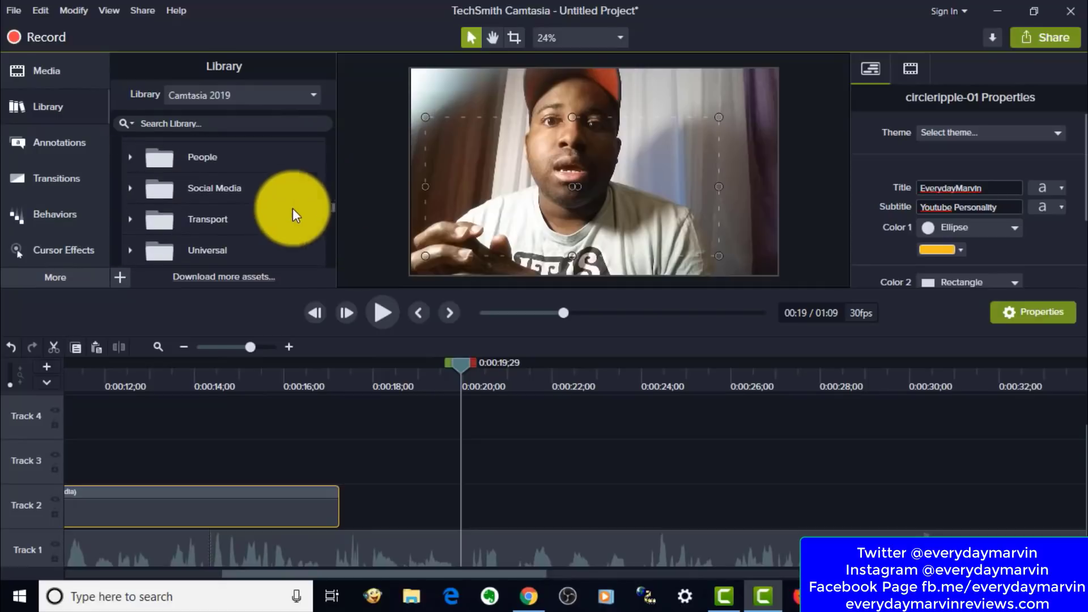
{"action": "left_click", "coordinate": [132, 217]}
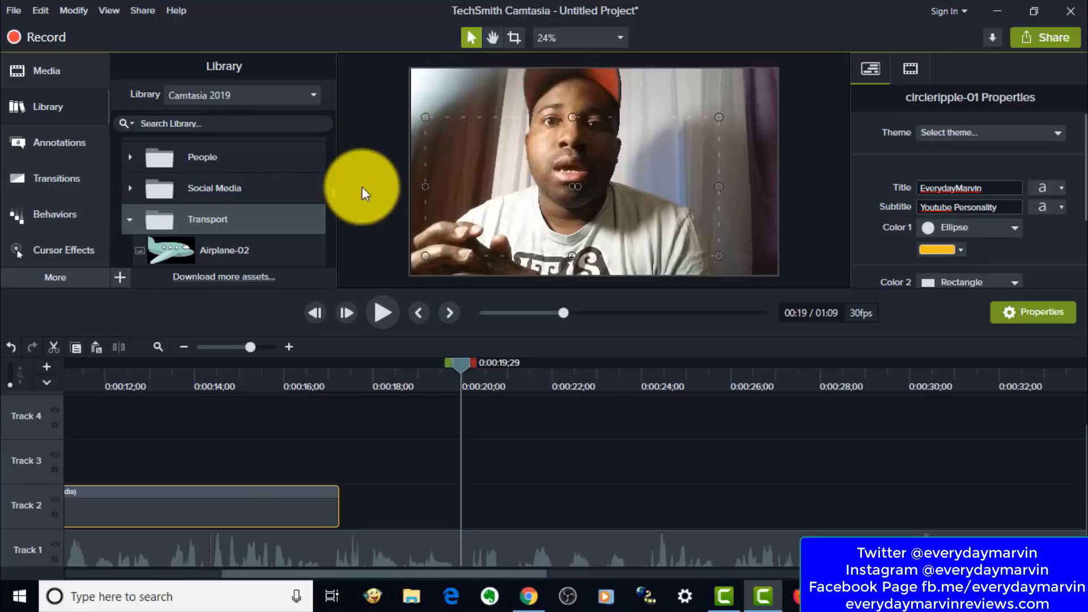
{"action": "scroll", "coordinate": [330, 192], "scroll_direction": "down", "scroll_amount": 2}
{"action": "scroll", "coordinate": [332, 197], "scroll_direction": "down", "scroll_amount": 3}
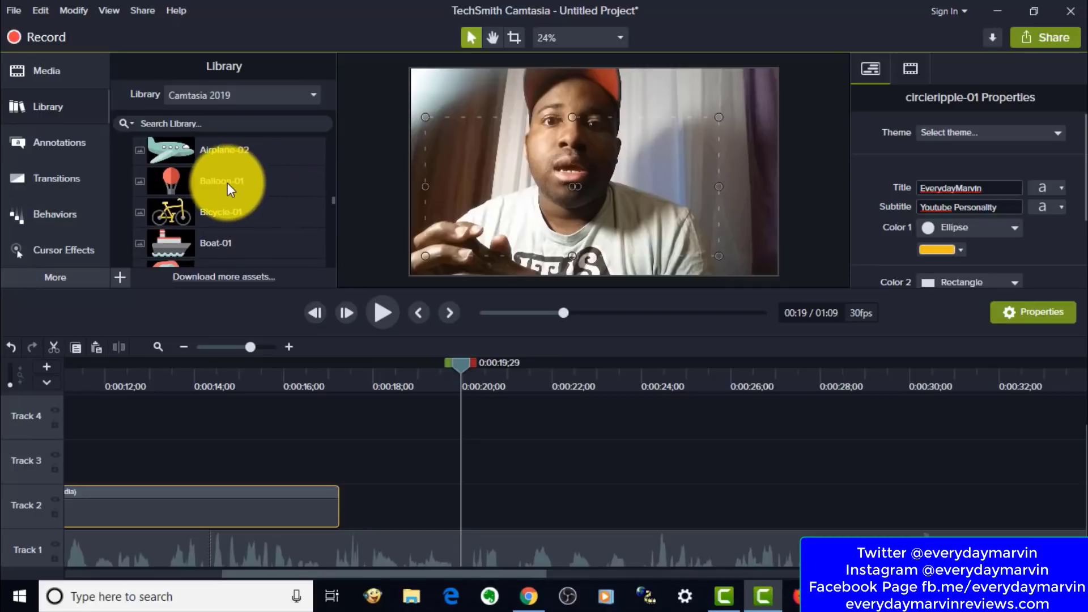
{"action": "left_click_drag", "start_coordinate": [230, 185], "coordinate": [461, 520]}
Move the balloon to X -700 on the canvas and paste a smaller copy on Track 3 at about X -185, Y 377.
{"action": "left_click_drag", "start_coordinate": [564, 201], "coordinate": [436, 205]}
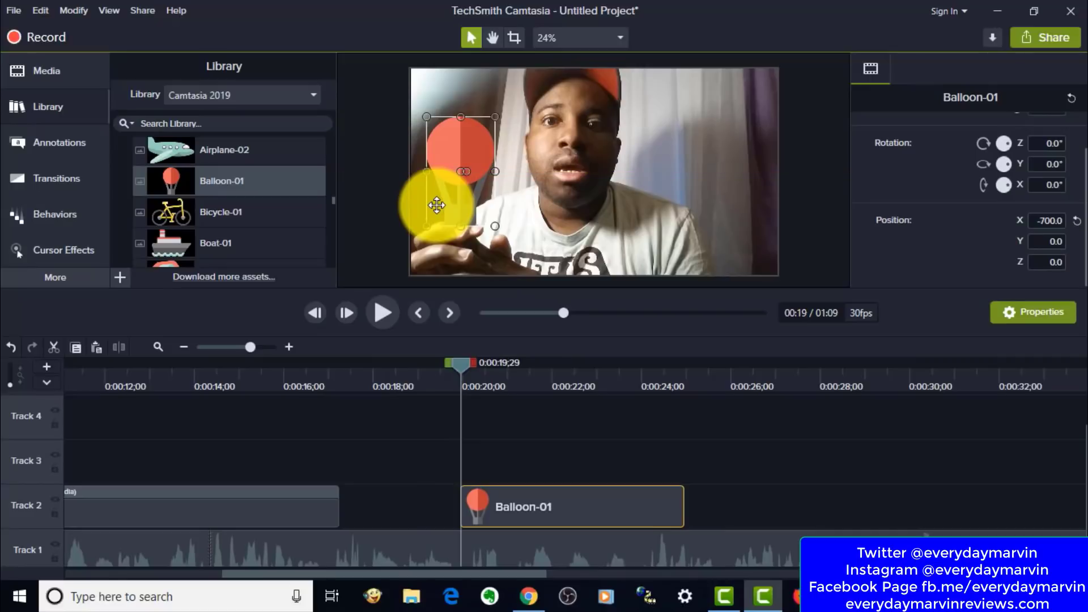
{"action": "key", "text": "ctrl+c"}
{"action": "key", "text": "ctrl+v"}
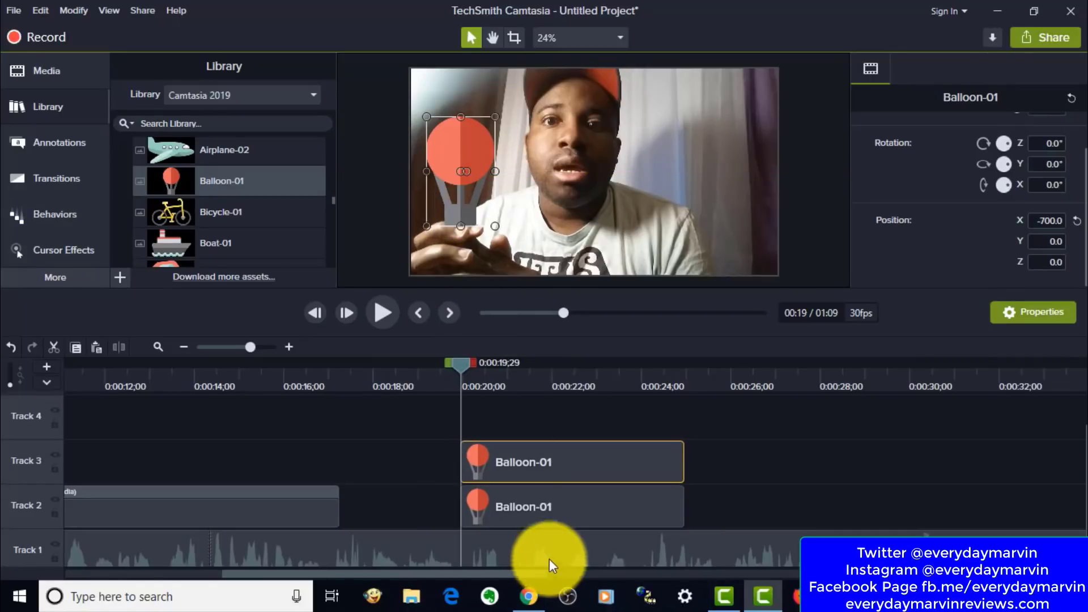
{"action": "left_click_drag", "start_coordinate": [462, 209], "coordinate": [578, 130]}
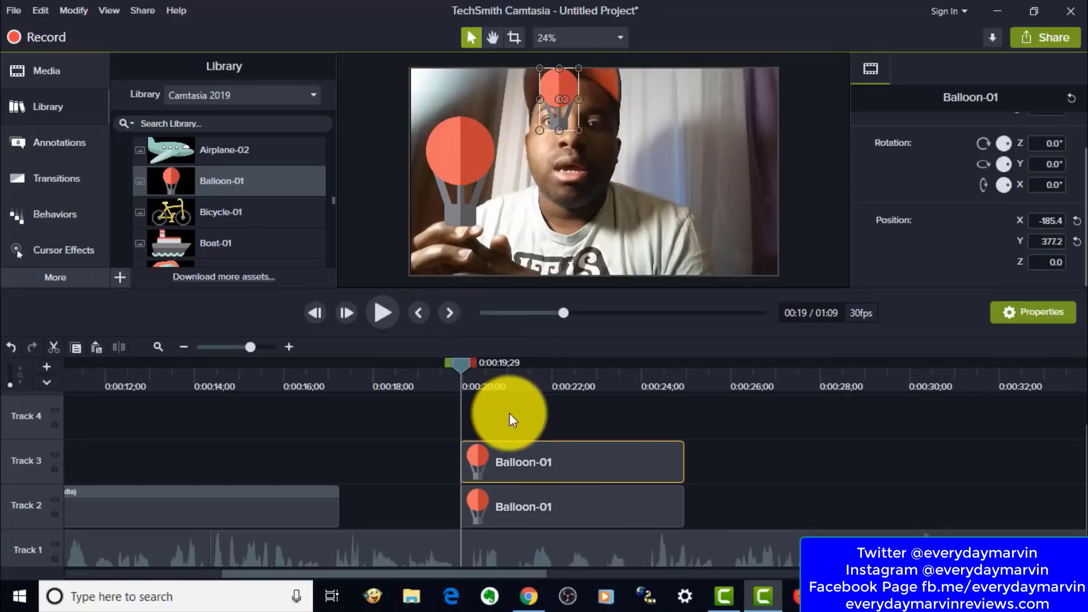
Paste a third balloon on Track 4 beside the frame's right edge and shrink the middle balloon to about X -79.5, Y 413.
{"action": "key", "text": "ctrl+v"}
{"action": "left_click_drag", "start_coordinate": [440, 158], "coordinate": [733, 163]}
{"action": "left_click", "coordinate": [551, 107]}
{"action": "mouse_move", "coordinate": [551, 108]}
{"action": "left_mouse_down"}
{"action": "mouse_move", "coordinate": [545, 121]}
{"action": "mouse_move", "coordinate": [541, 107]}
{"action": "mouse_move", "coordinate": [566, 100]}
{"action": "left_mouse_up"}
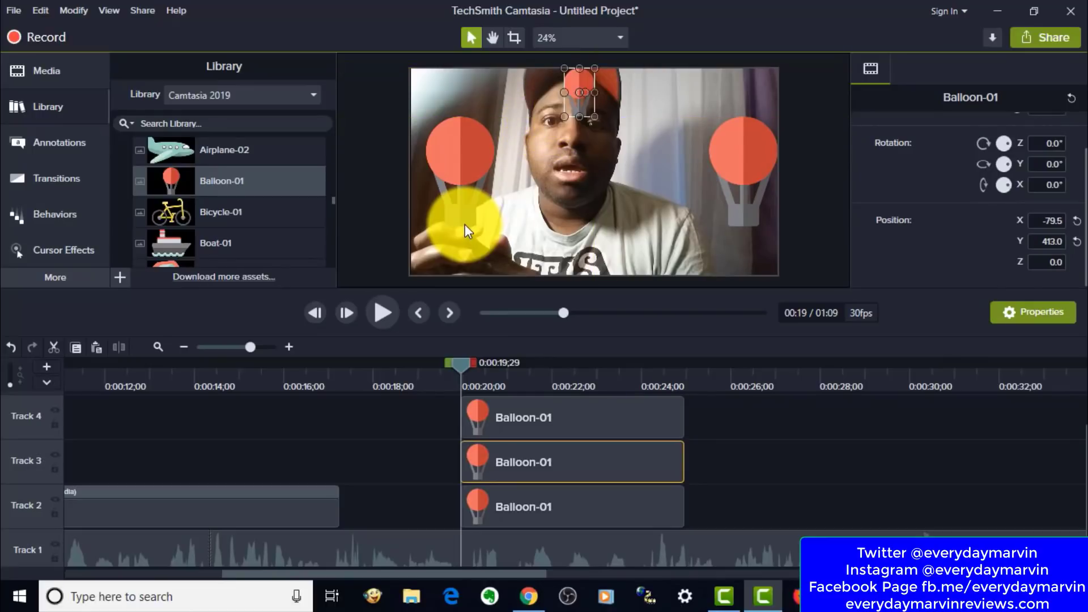
Play the video from about 0:00:17 to review the three balloons over the footage.
{"action": "left_click", "coordinate": [335, 375]}
{"action": "left_click", "coordinate": [381, 311]}
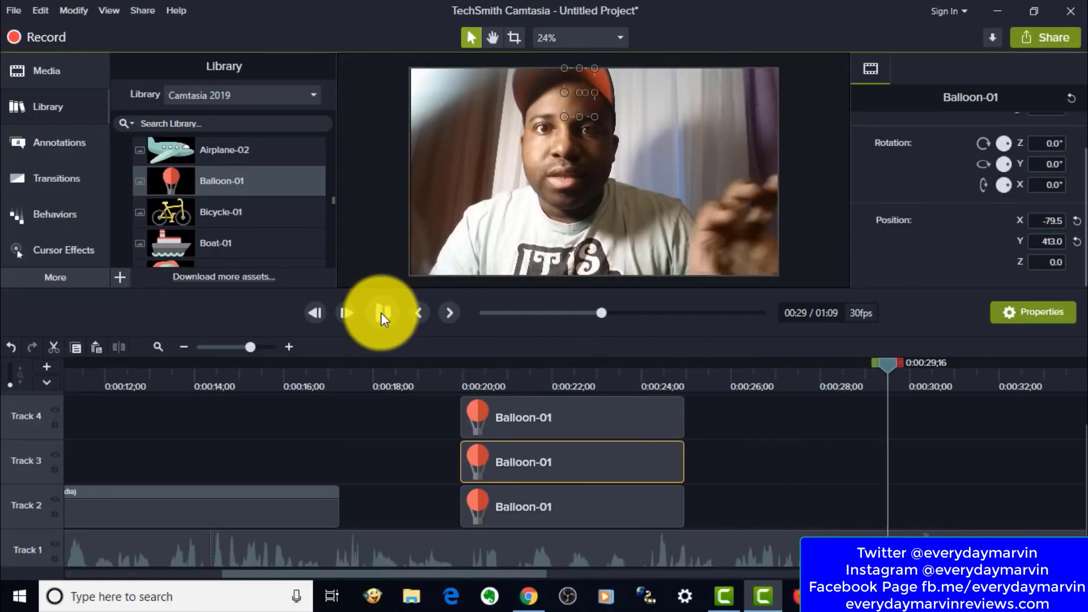
{"action": "left_click", "coordinate": [381, 311]}
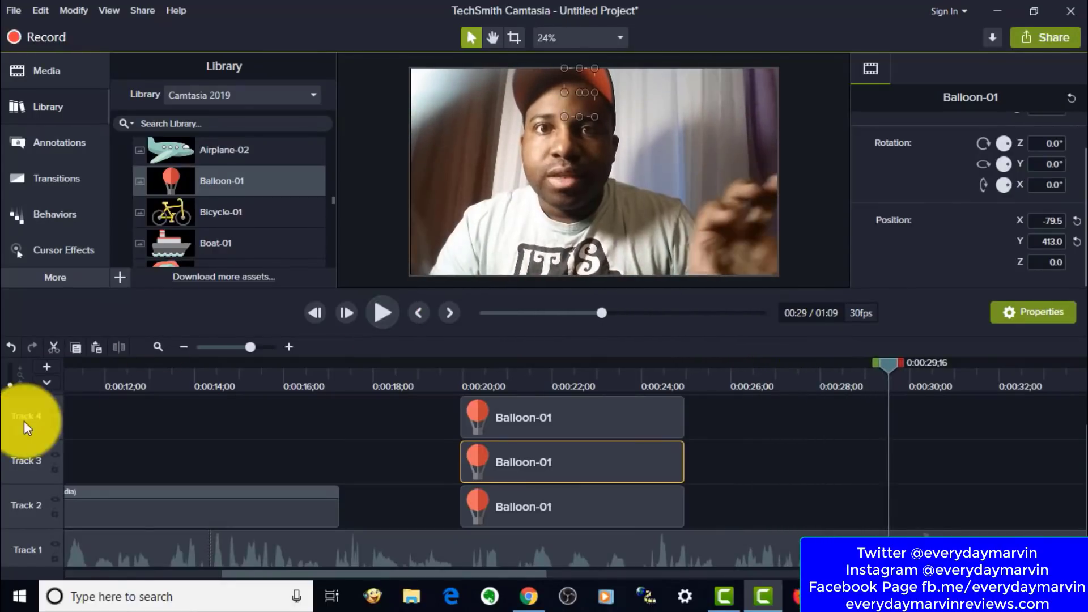
Move the circleripple-01 lower third past the balloons to start at 0:00:29;16 on Track 2.
{"action": "left_click", "coordinate": [117, 510]}
{"action": "left_click_drag", "start_coordinate": [110, 501], "coordinate": [311, 477]}
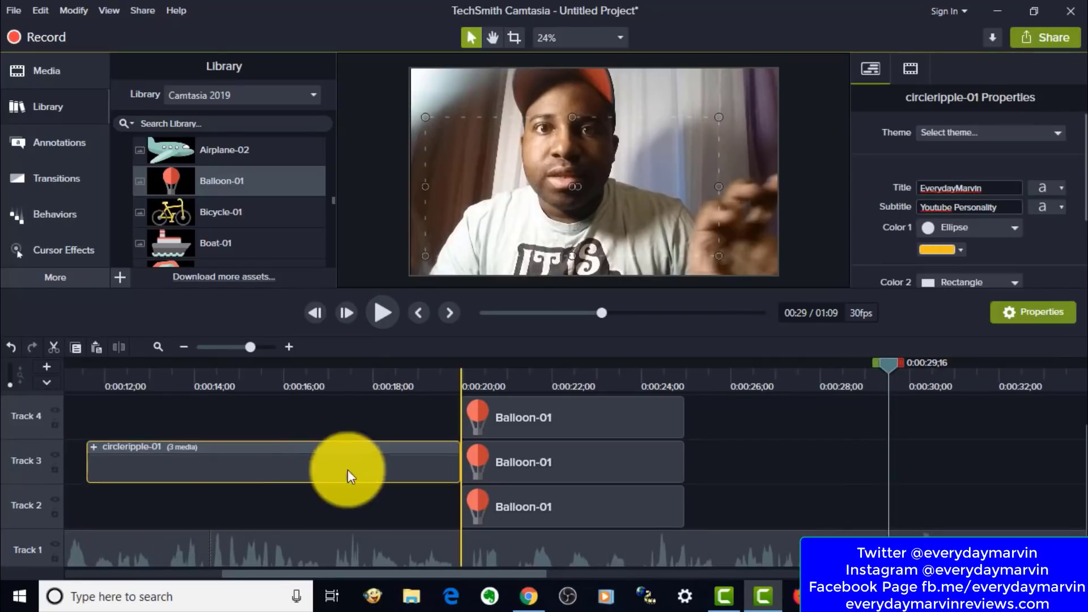
{"action": "left_click_drag", "start_coordinate": [764, 372], "coordinate": [1029, 513]}
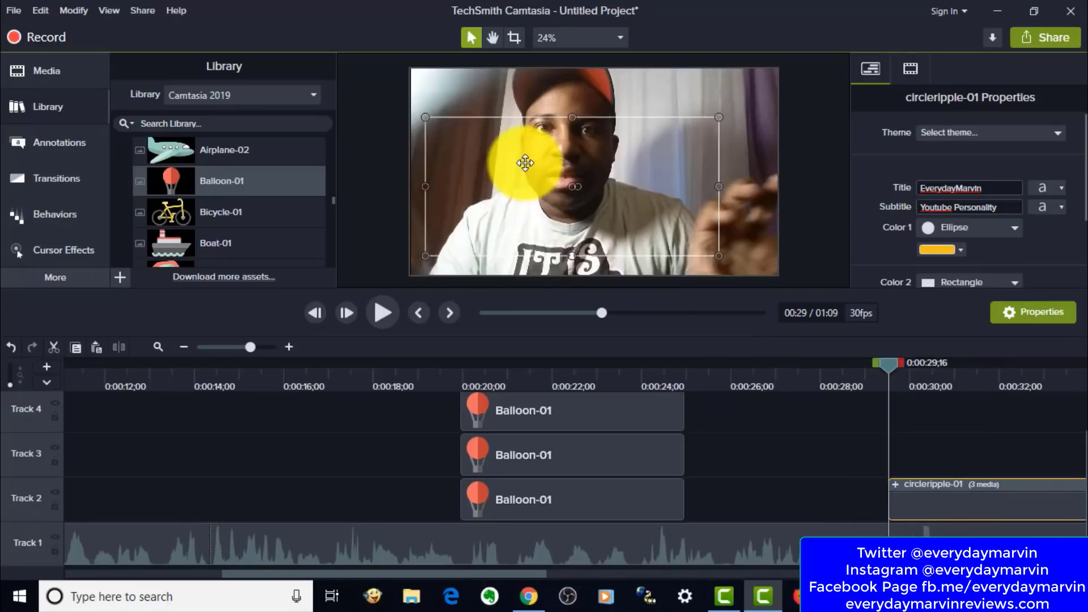
Shift the sample video out of place on the canvas twice, undoing each move.
{"action": "left_click", "coordinate": [540, 180]}
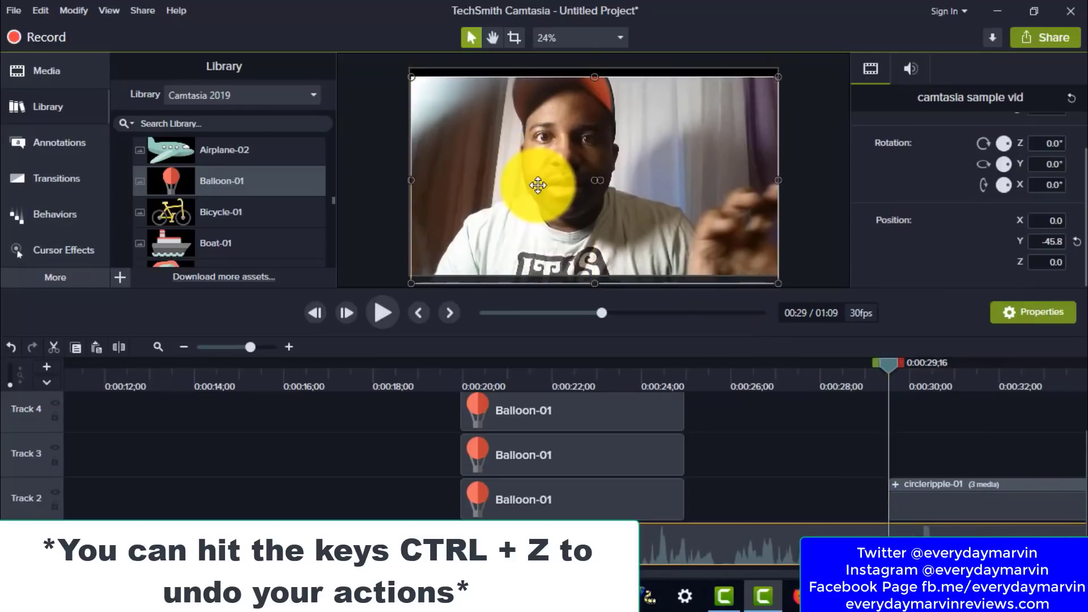
{"action": "key", "text": "ctrl+z"}
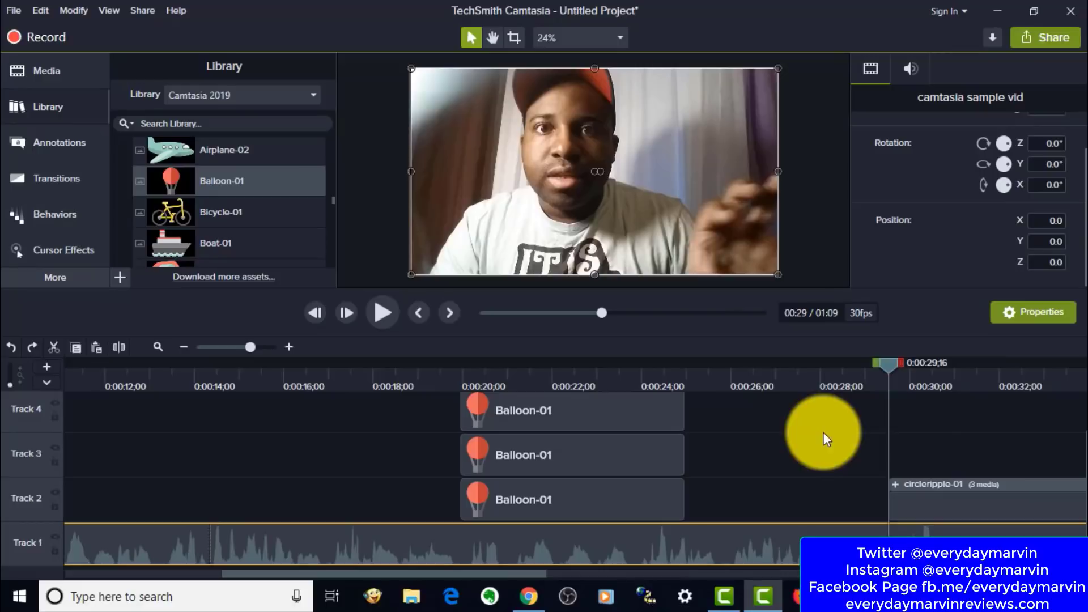
{"action": "left_click_drag", "start_coordinate": [717, 211], "coordinate": [691, 198]}
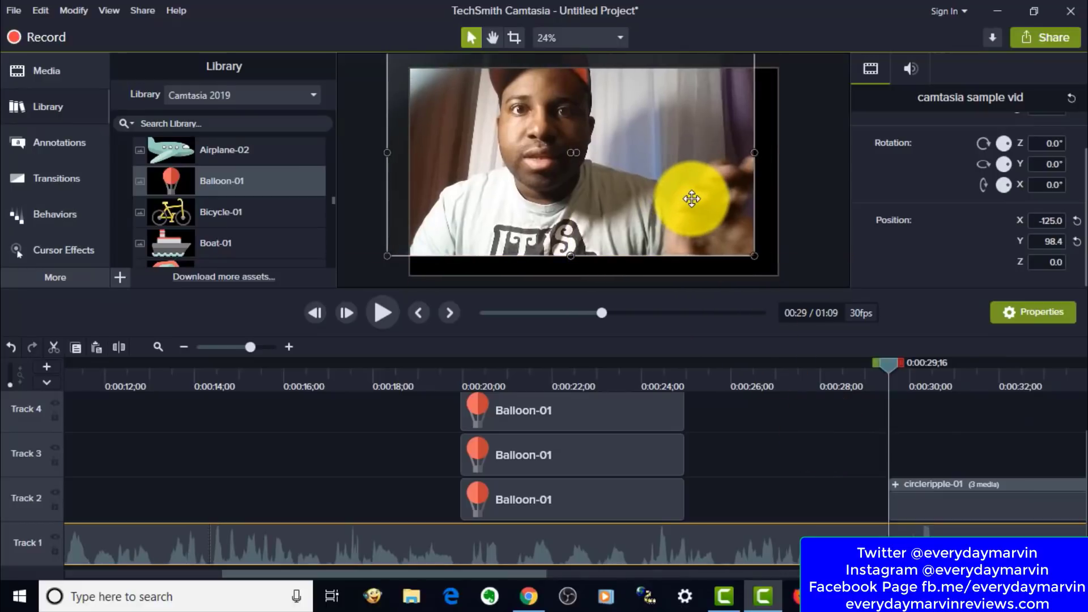
{"action": "key", "text": "ctrl+z"}
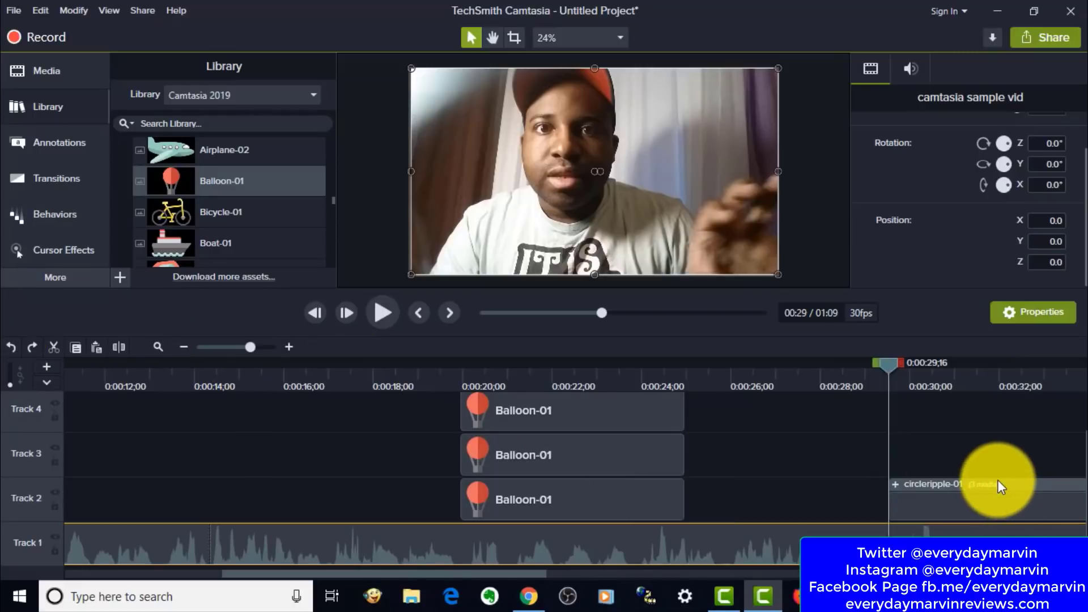
Move the circleripple-01 lower third to Track 4 directly after the balloon clip and undo the move.
{"action": "left_click", "coordinate": [982, 486]}
{"action": "left_click_drag", "start_coordinate": [979, 482], "coordinate": [778, 339]}
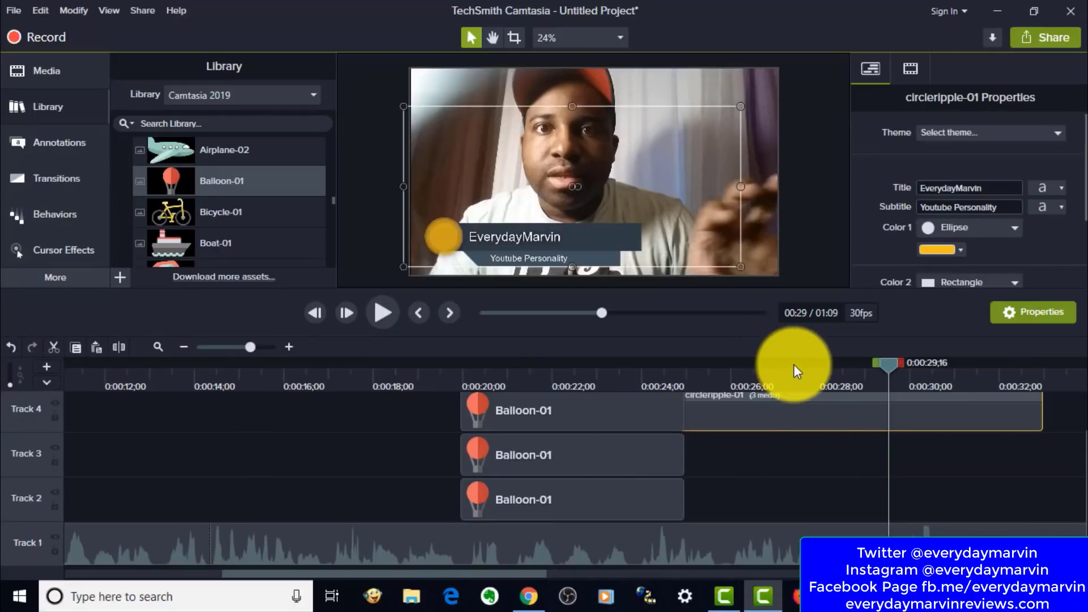
{"action": "key", "text": "ctrl+z"}
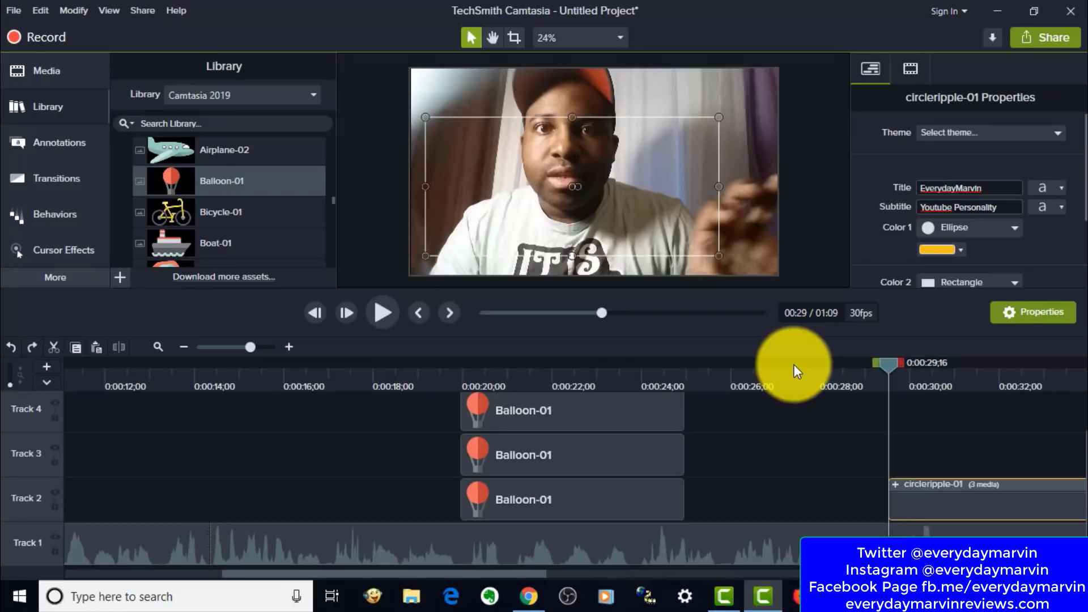
Play the video from 0:00:29;16 to review the lower third at its new position.
{"action": "key", "text": "space"}
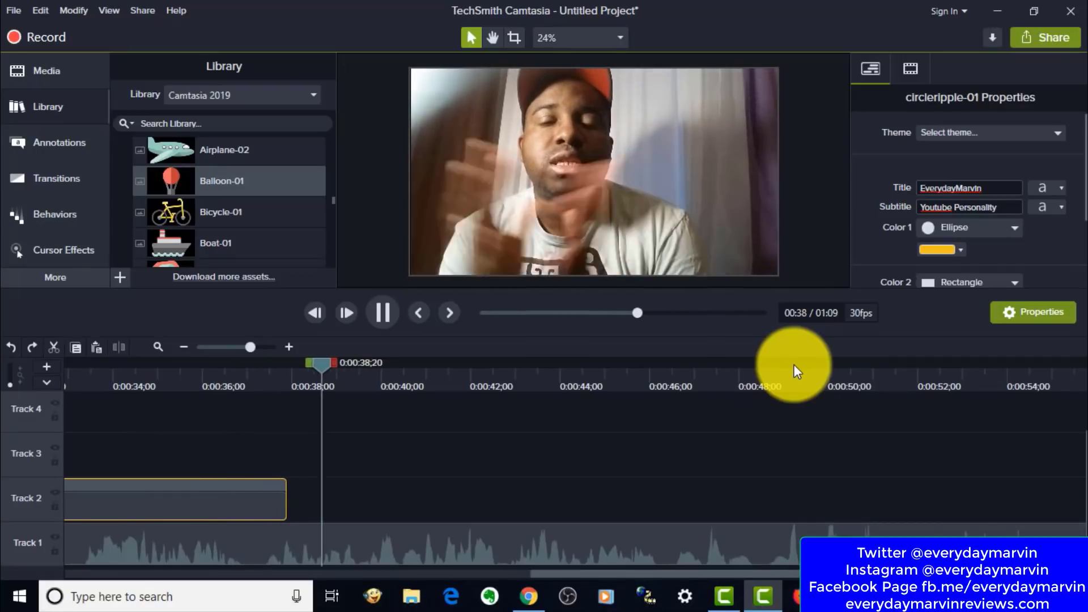
{"action": "key", "text": "space"}
Expand the Motion Backgrounds folder in the library and look through its assets.
{"action": "scroll", "coordinate": [328, 252], "scroll_direction": "down", "scroll_amount": 10}
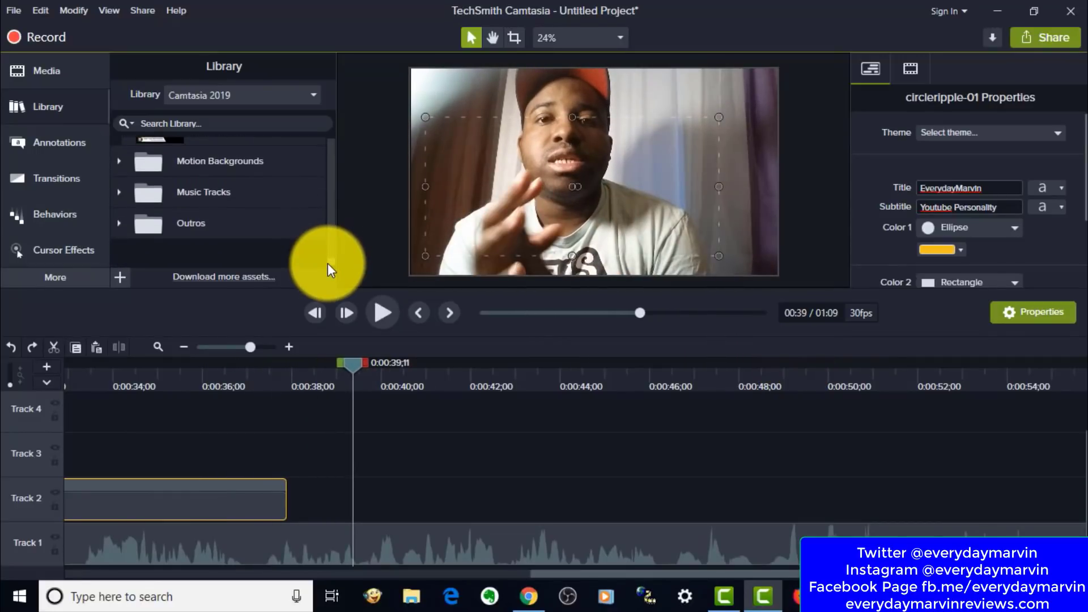
{"action": "double_click", "coordinate": [135, 159]}
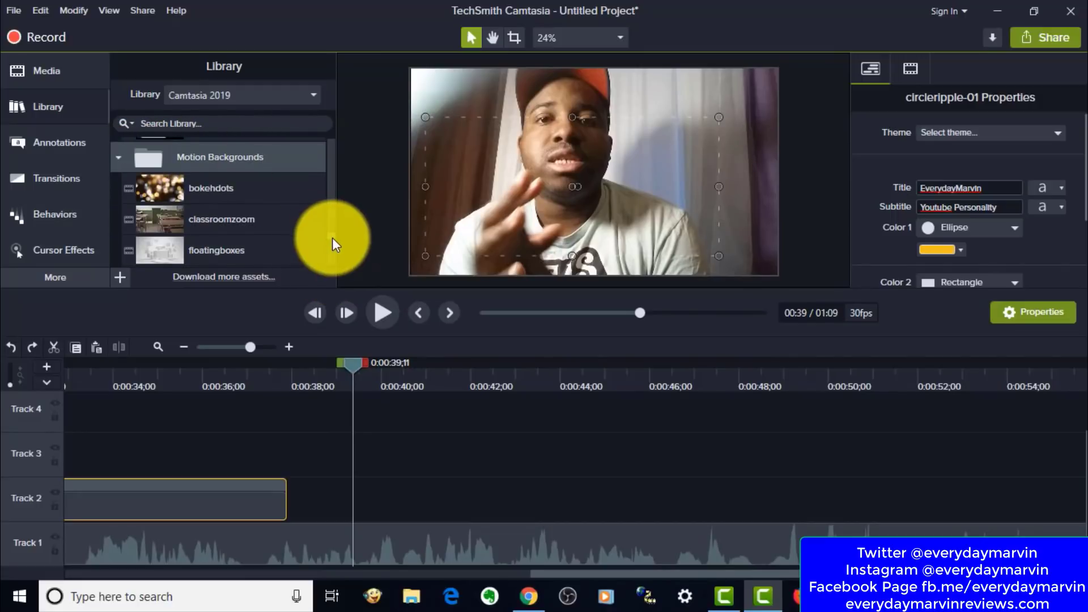
{"action": "mouse_move", "coordinate": [332, 237]}
{"action": "left_mouse_down"}
{"action": "mouse_move", "coordinate": [331, 267]}
{"action": "mouse_move", "coordinate": [329, 237]}
{"action": "left_mouse_up"}
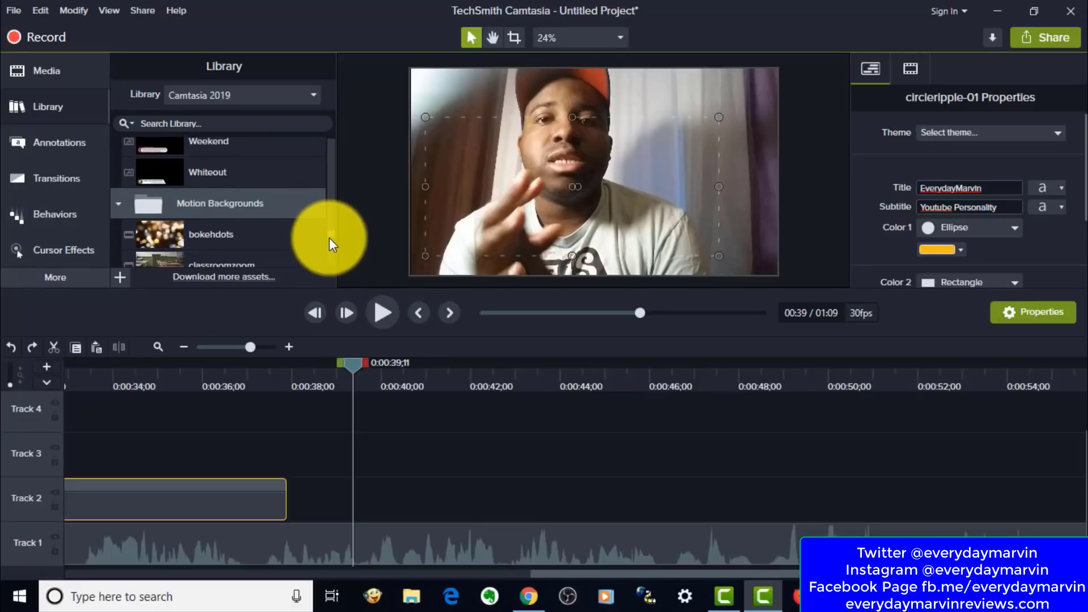
{"action": "scroll", "coordinate": [329, 237], "scroll_direction": "down", "scroll_amount": 1}
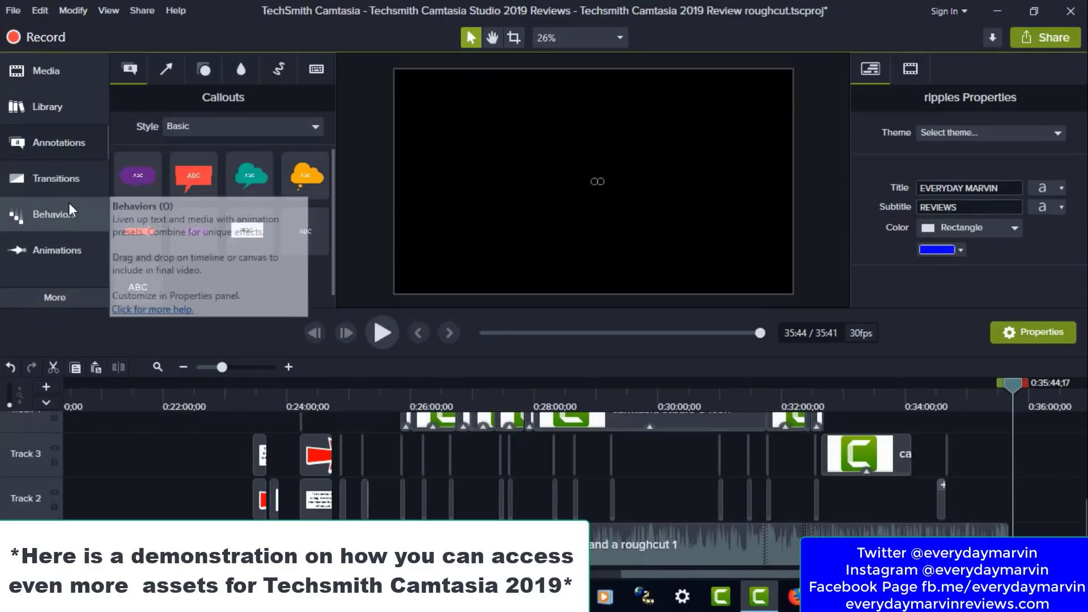
Open the TechSmith Assets website from the library's download link and look over its video categories.
{"action": "left_click", "coordinate": [55, 107]}
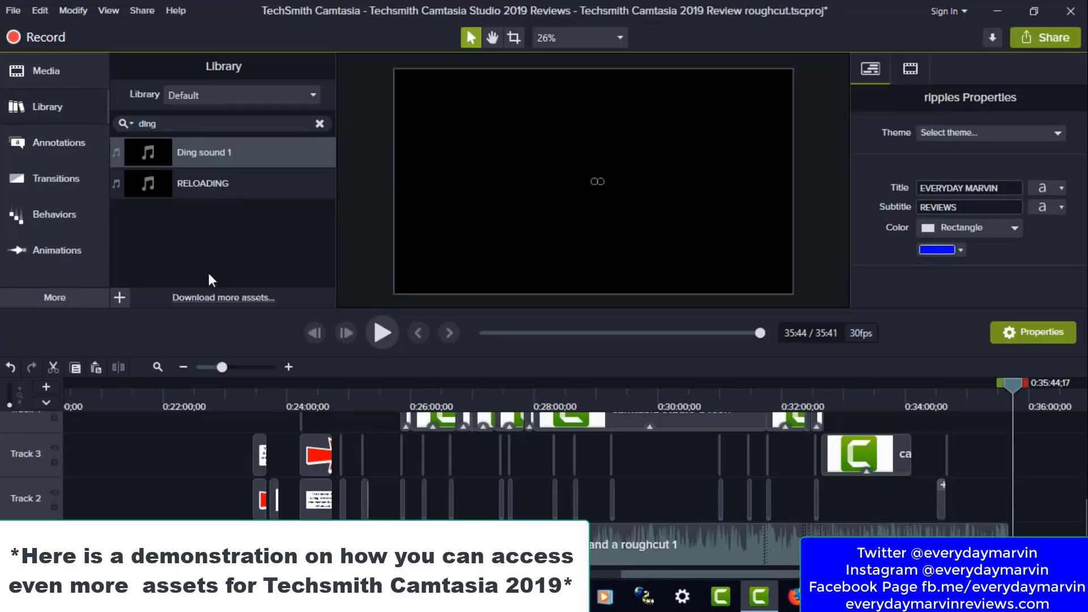
{"action": "left_click", "coordinate": [226, 298]}
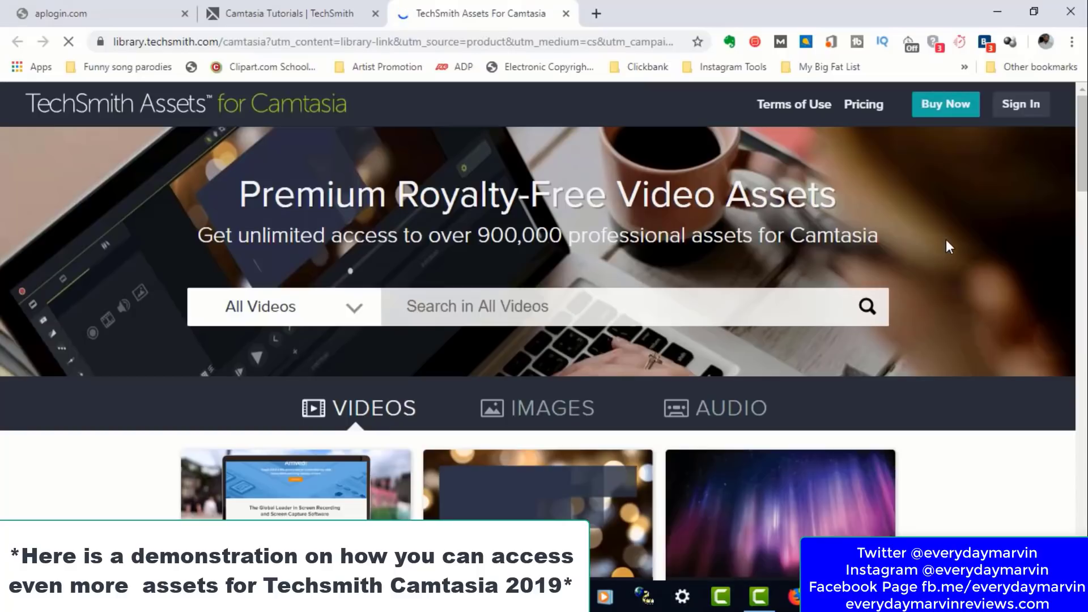
{"action": "scroll", "coordinate": [948, 247], "scroll_direction": "down", "scroll_amount": 1}
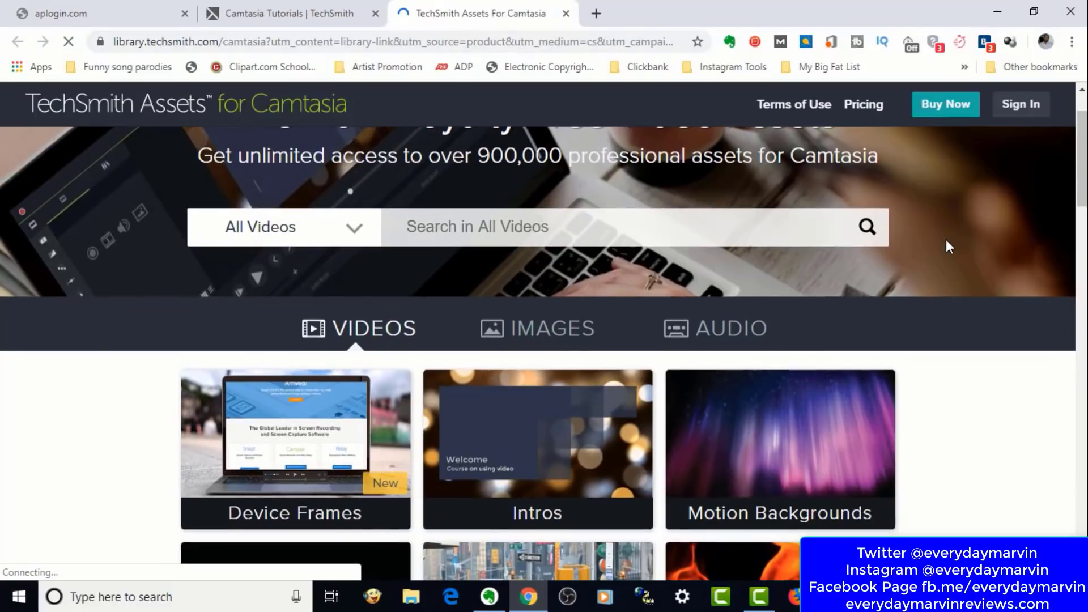
{"action": "scroll", "coordinate": [948, 247], "scroll_direction": "down", "scroll_amount": 3}
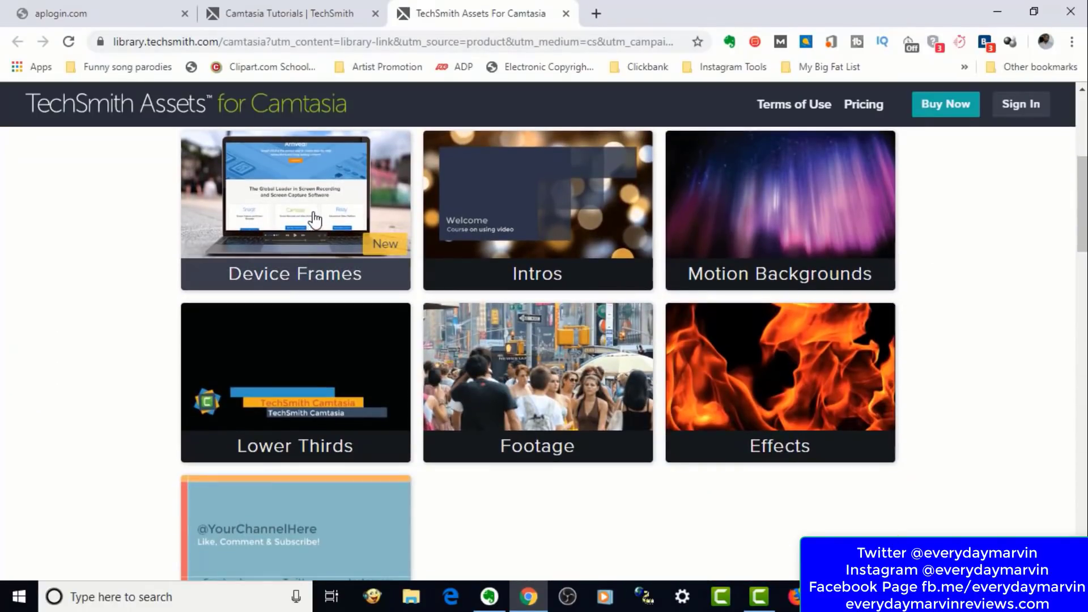
Browse the Intros video category on the assets site and open the Photos category.
{"action": "left_click", "coordinate": [482, 224]}
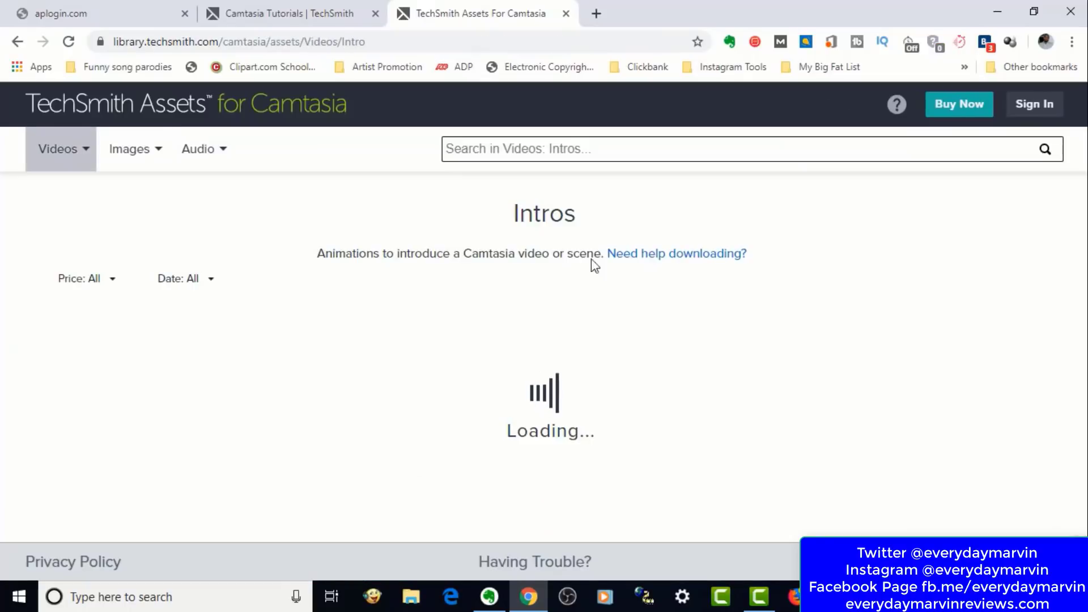
{"action": "scroll", "coordinate": [755, 260], "scroll_direction": "down", "scroll_amount": 4}
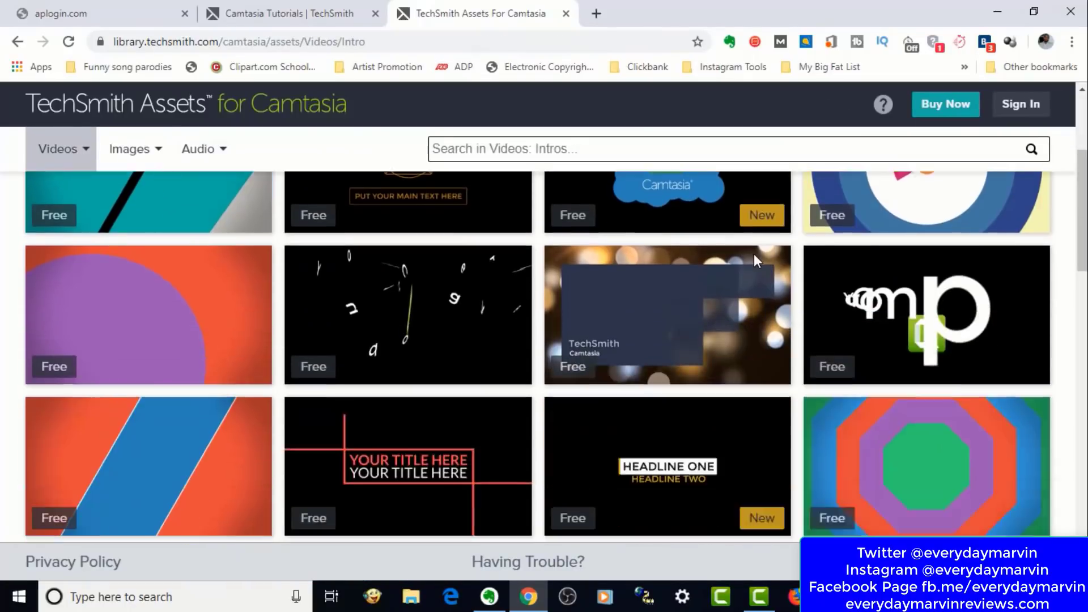
{"action": "scroll", "coordinate": [753, 261], "scroll_direction": "down", "scroll_amount": 2}
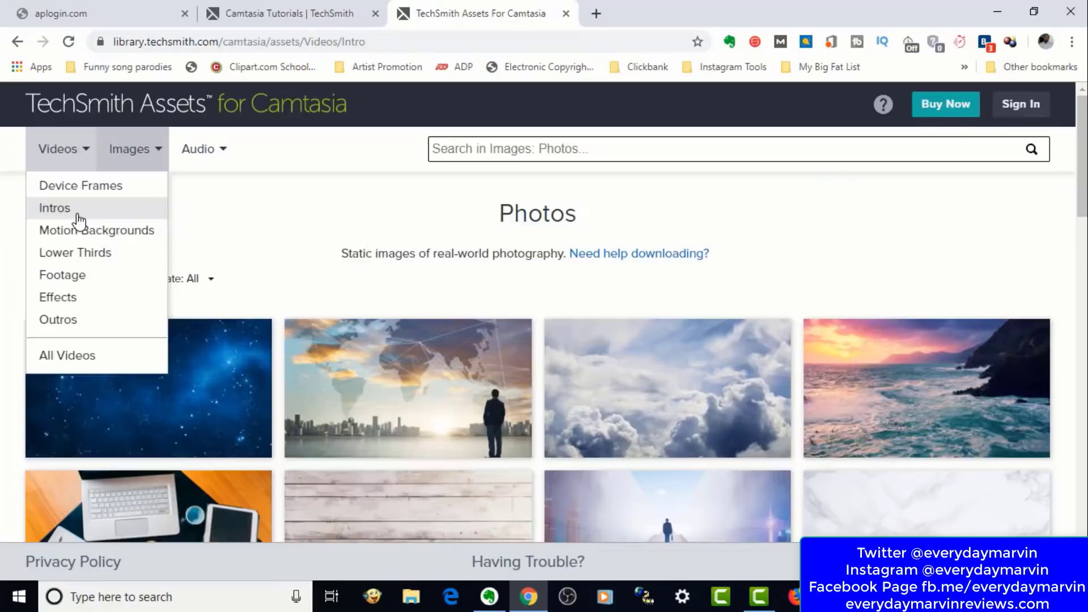
Return to the Intros category and look through its free intro animations.
{"action": "left_click", "coordinate": [80, 219]}
{"action": "scroll", "coordinate": [838, 274], "scroll_direction": "down", "scroll_amount": 5}
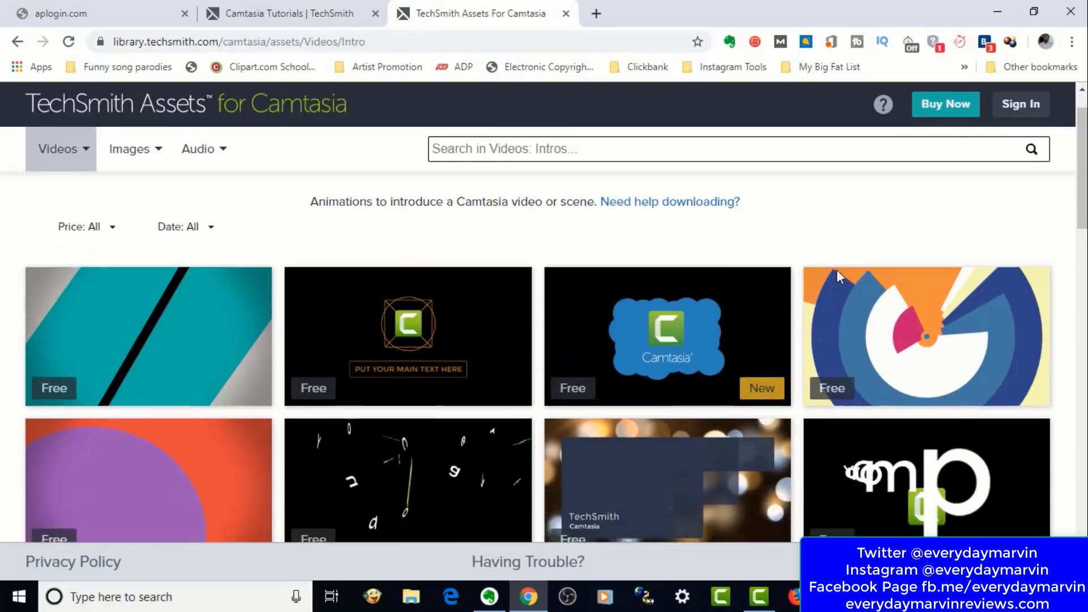
{"action": "scroll", "coordinate": [836, 279], "scroll_direction": "down", "scroll_amount": 8}
{"action": "scroll", "coordinate": [833, 279], "scroll_direction": "up", "scroll_amount": 9}
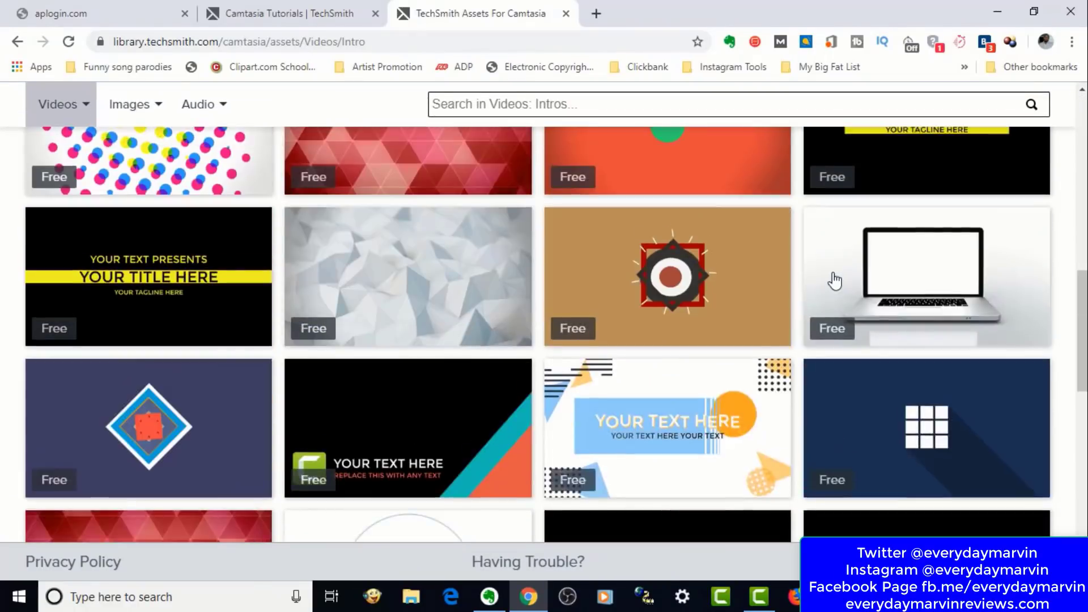
{"action": "scroll", "coordinate": [830, 279], "scroll_direction": "up", "scroll_amount": 5}
Browse the Motion Backgrounds video category and open the Footage category.
{"action": "left_click", "coordinate": [68, 158]}
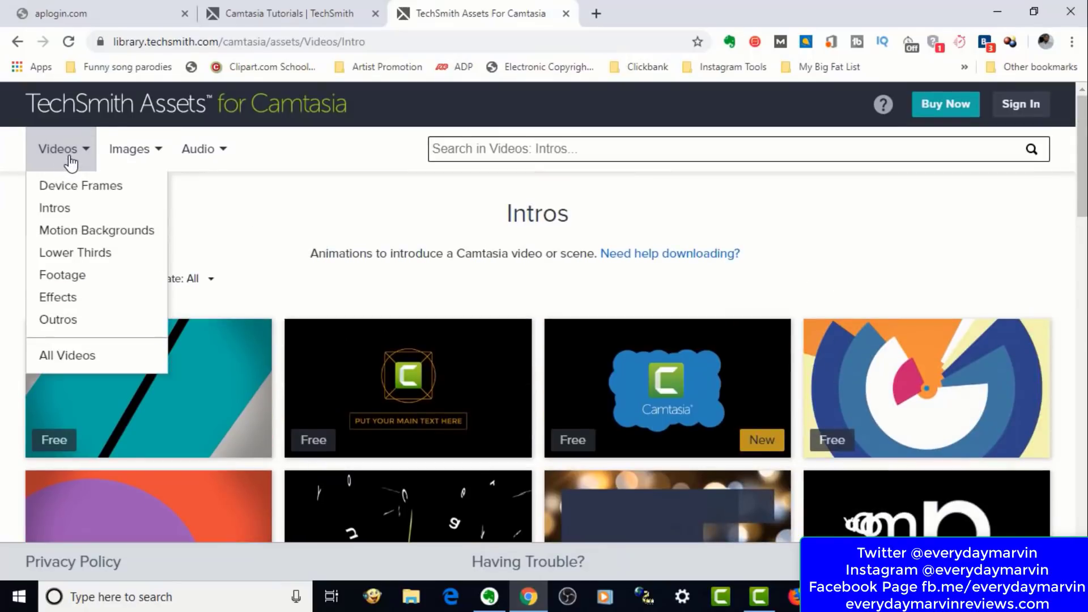
{"action": "left_click", "coordinate": [90, 233]}
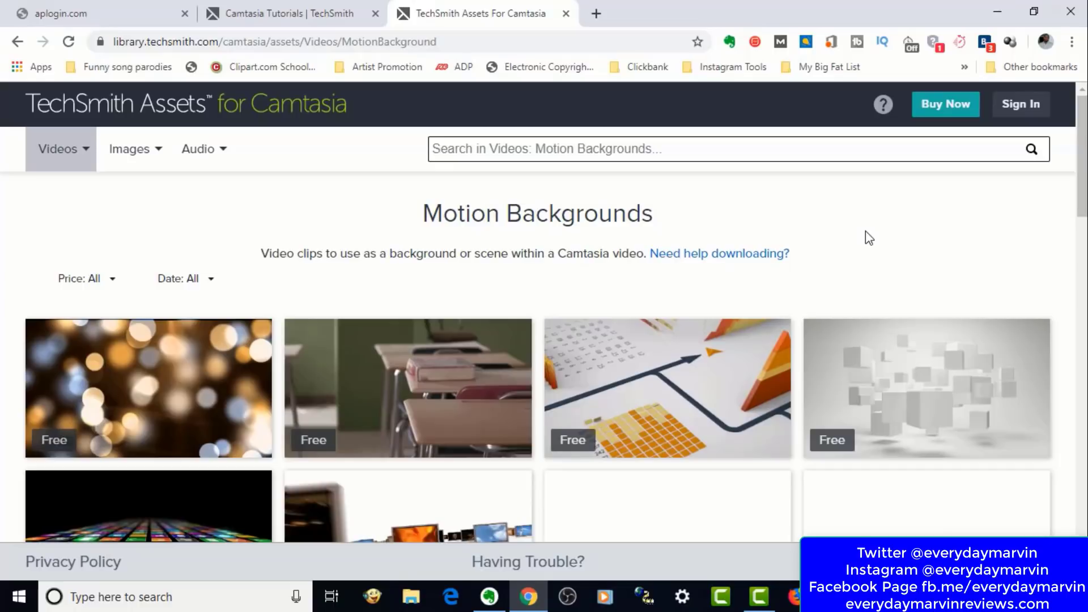
{"action": "scroll", "coordinate": [865, 230], "scroll_direction": "down", "scroll_amount": 4}
{"action": "scroll", "coordinate": [865, 230], "scroll_direction": "down", "scroll_amount": 5}
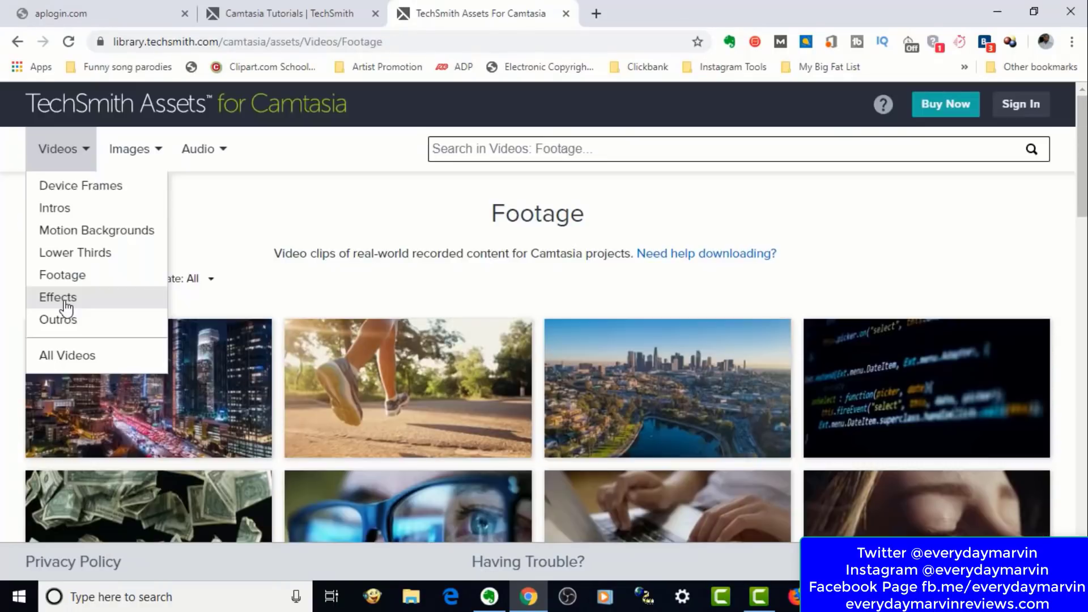
Open the Effects video category on the assets site and look through its clips.
{"action": "left_click", "coordinate": [57, 296]}
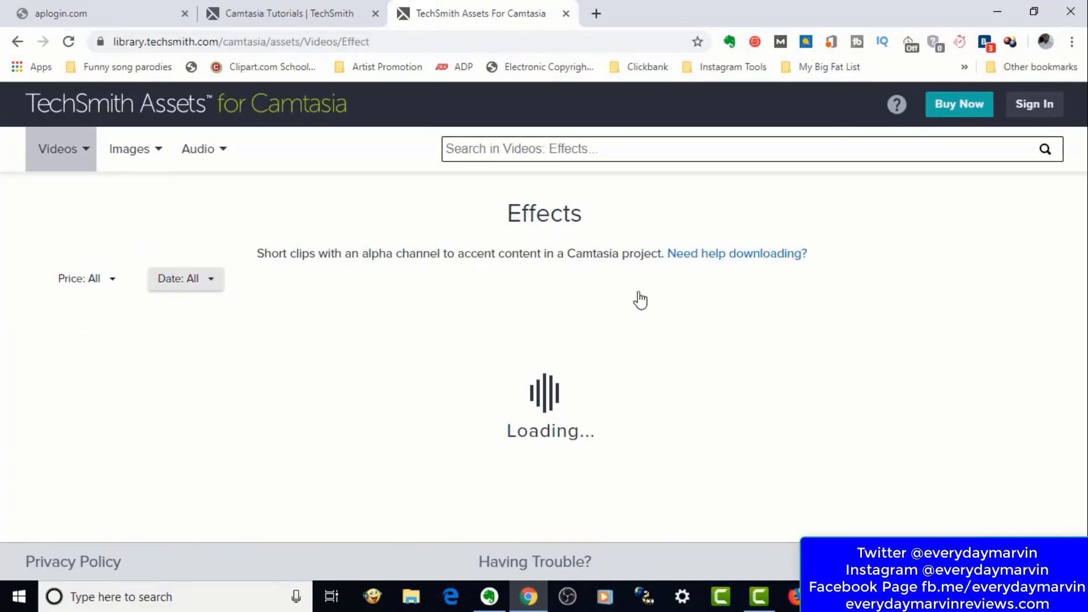
{"action": "mouse_move", "coordinate": [669, 387]}
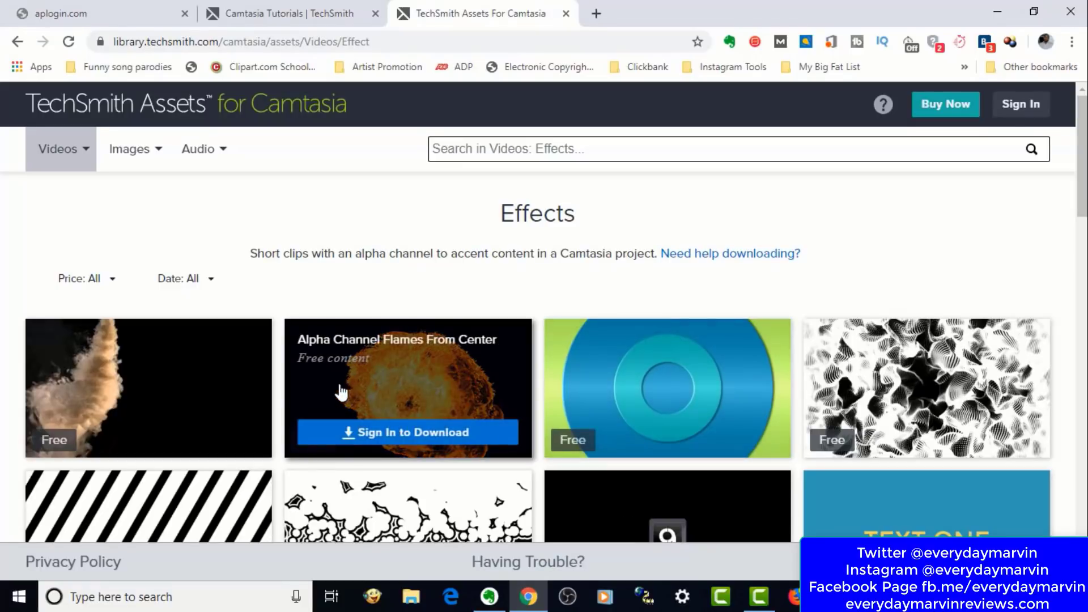
{"action": "mouse_move", "coordinate": [181, 389]}
{"action": "scroll", "coordinate": [668, 386], "scroll_direction": "down", "scroll_amount": 4}
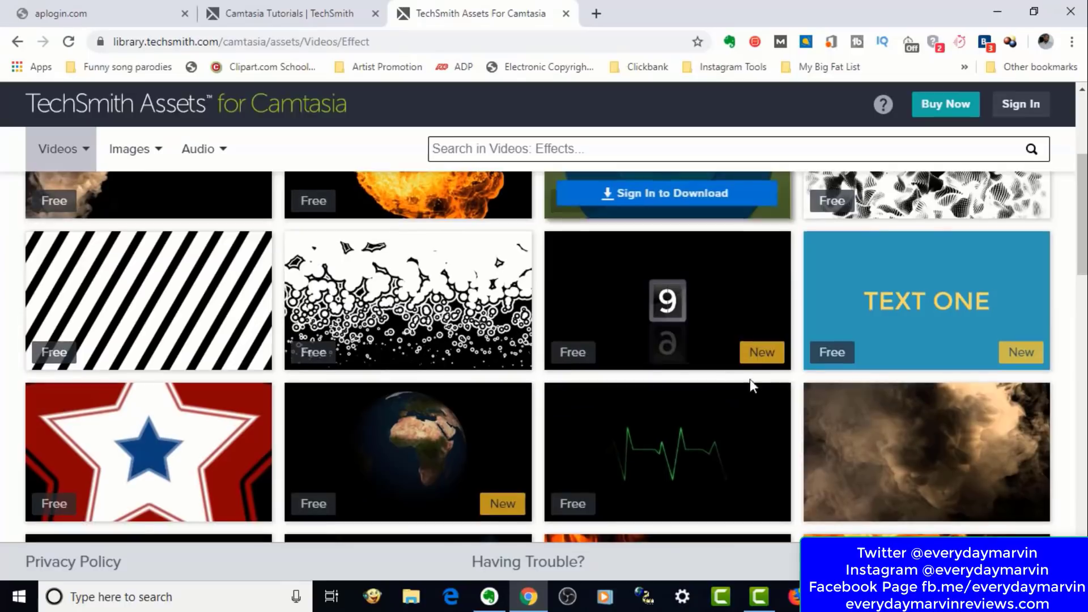
{"action": "mouse_move", "coordinate": [813, 460]}
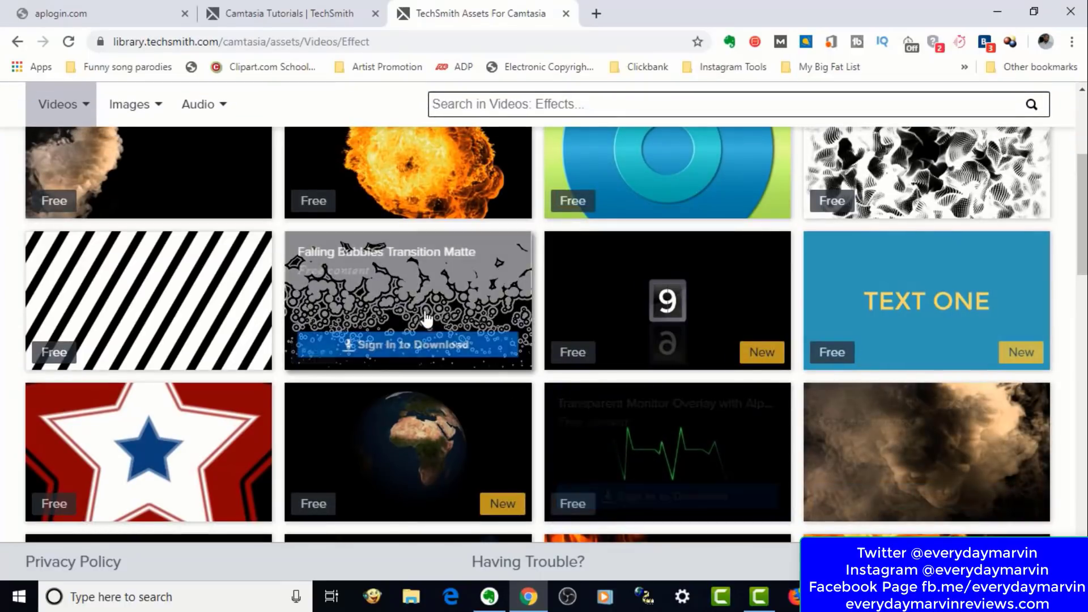
{"action": "mouse_move", "coordinate": [201, 278]}
{"action": "scroll", "coordinate": [371, 283], "scroll_direction": "up", "scroll_amount": 4}
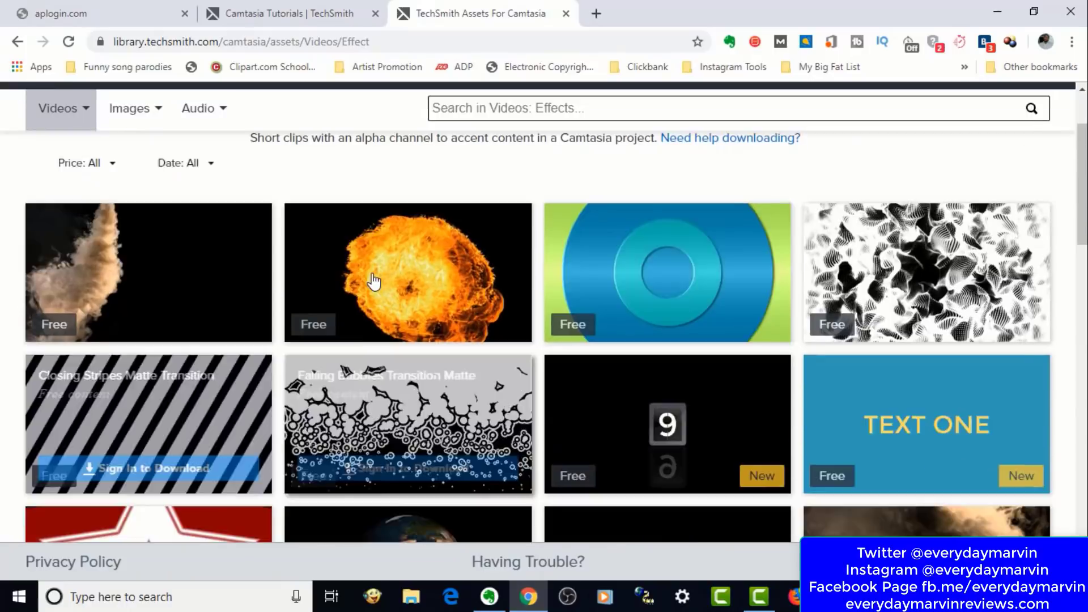
Open the Outros video category and look through its closing animations.
{"action": "left_click", "coordinate": [62, 150]}
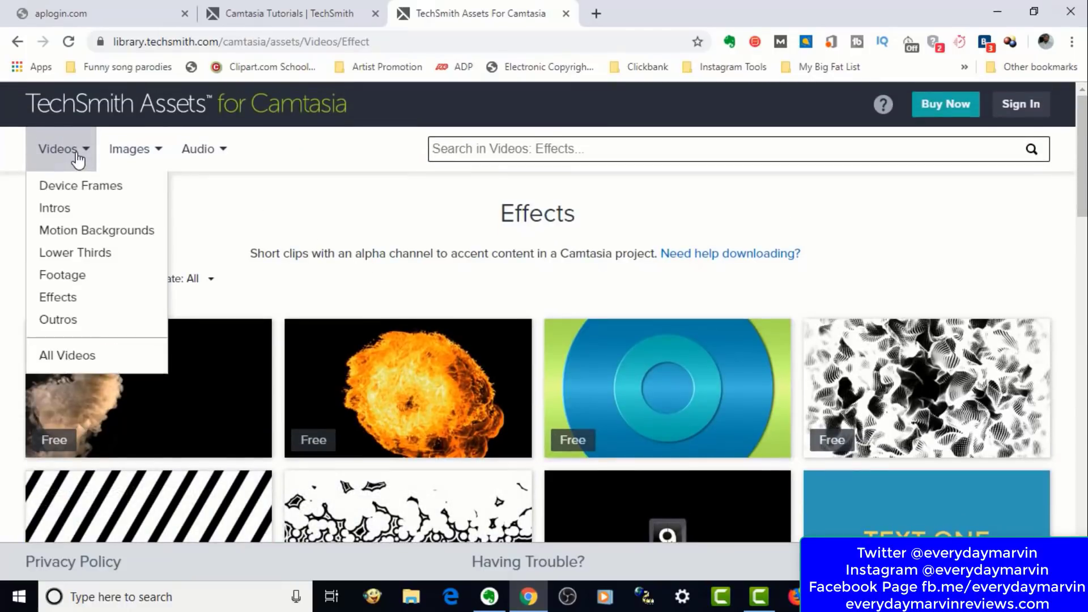
{"action": "left_click", "coordinate": [60, 319]}
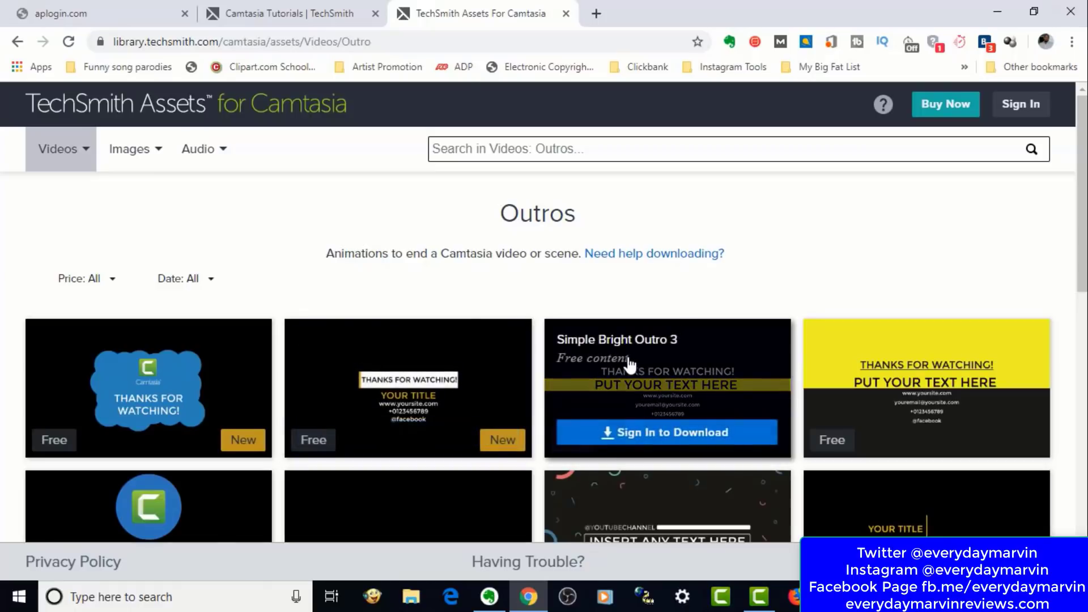
{"action": "scroll", "coordinate": [793, 380], "scroll_direction": "down", "scroll_amount": 1}
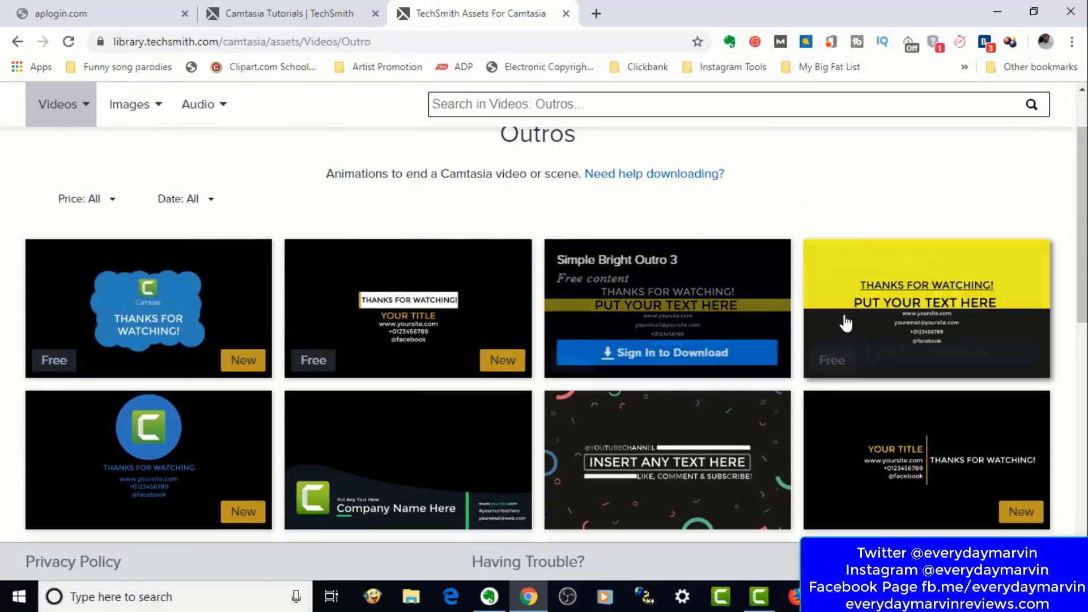
{"action": "scroll", "coordinate": [625, 342], "scroll_direction": "down", "scroll_amount": 2}
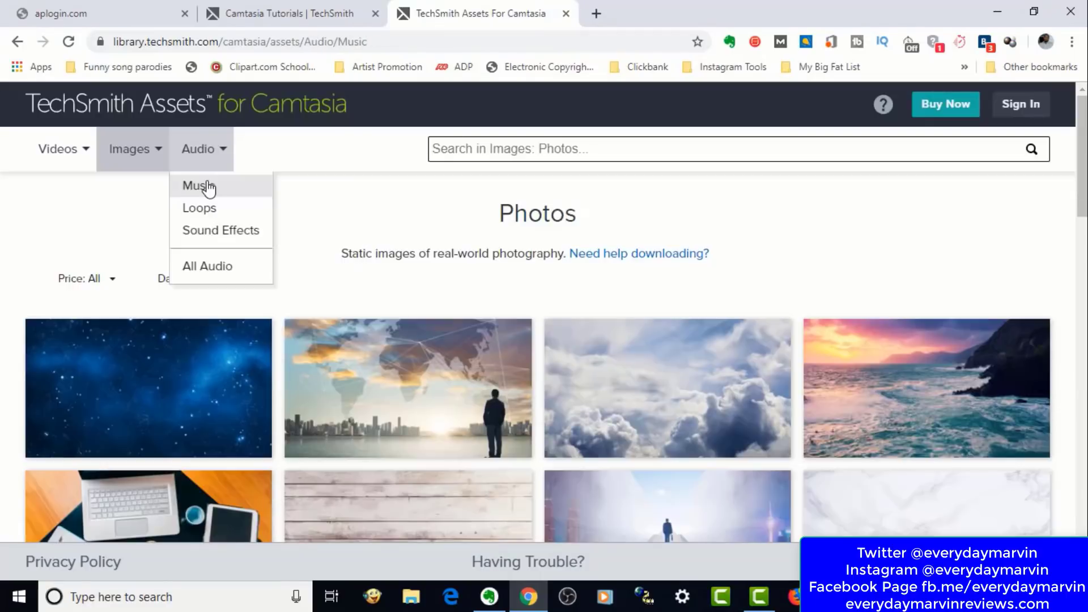
Open the Music category of the audio assets and look over its tracks.
{"action": "left_click", "coordinate": [209, 188]}
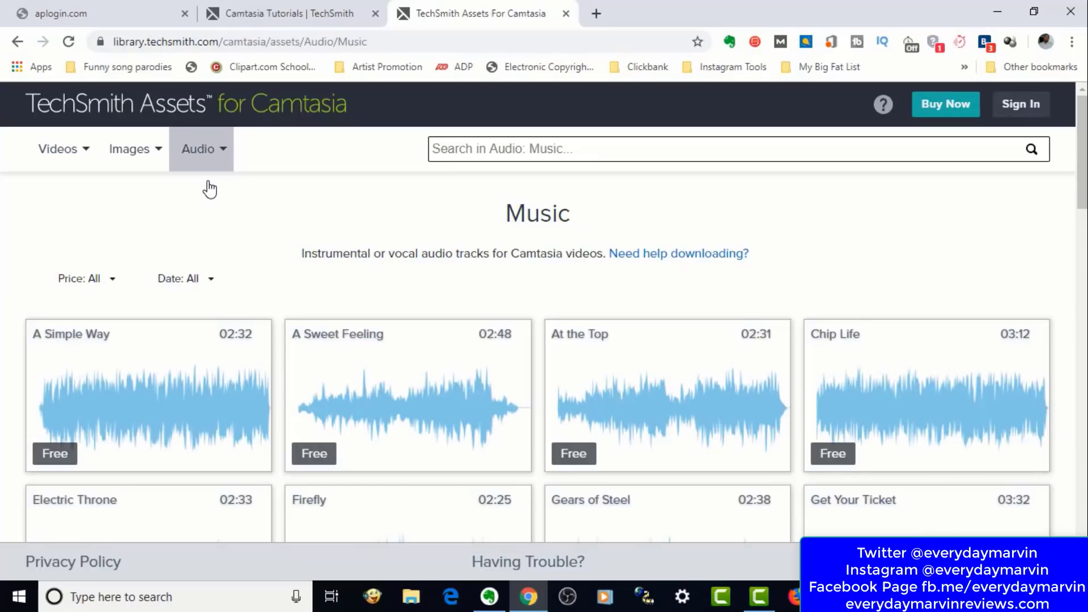
{"action": "mouse_move", "coordinate": [175, 408]}
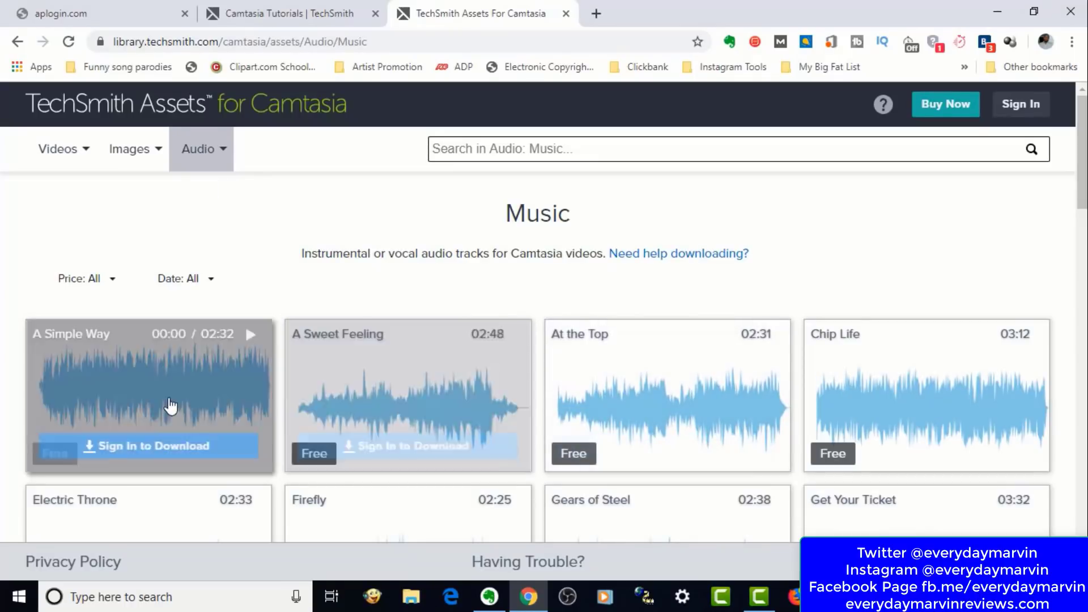
{"action": "left_click", "coordinate": [204, 424]}
{"action": "scroll", "coordinate": [773, 377], "scroll_direction": "down", "scroll_amount": 10}
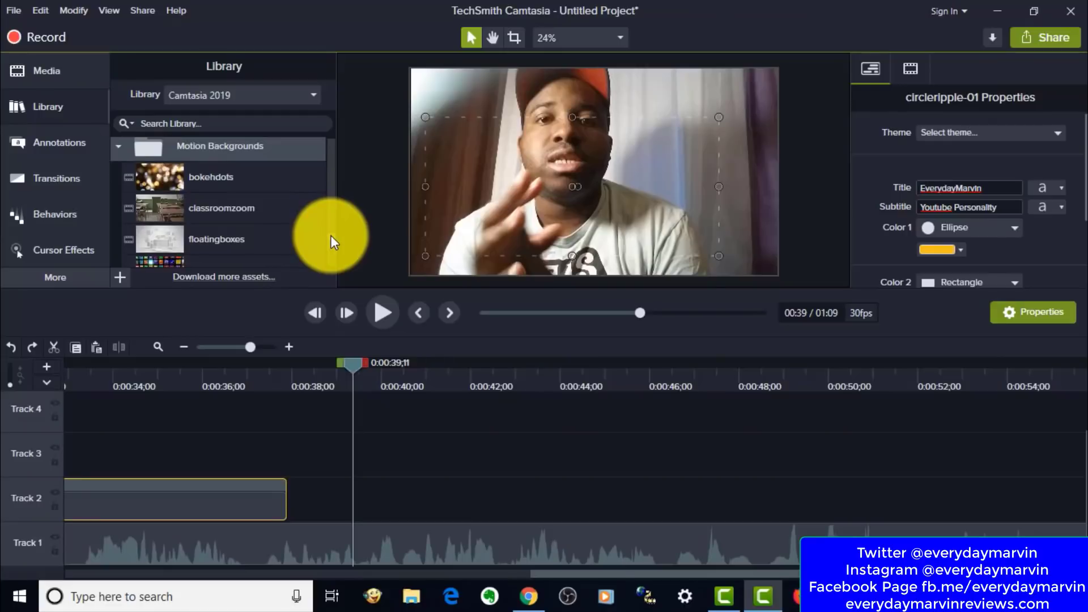
Add the flyingapps motion background from the library to Track 2 at the playhead.
{"action": "scroll", "coordinate": [331, 244], "scroll_direction": "down", "scroll_amount": 3}
{"action": "scroll", "coordinate": [330, 244], "scroll_direction": "up", "scroll_amount": 3}
{"action": "scroll", "coordinate": [331, 237], "scroll_direction": "down", "scroll_amount": 2}
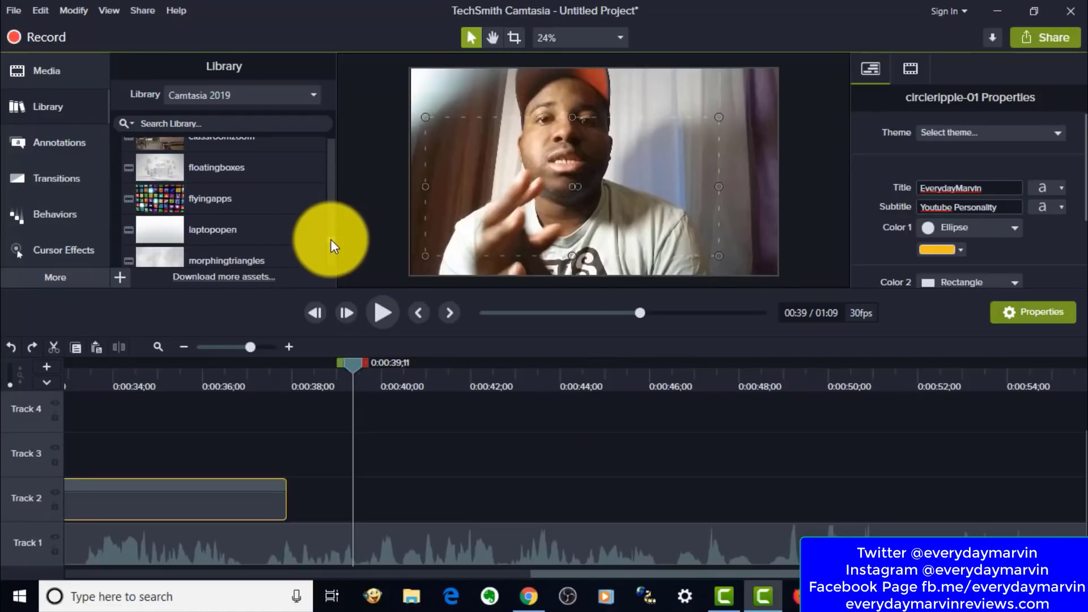
{"action": "left_click_drag", "start_coordinate": [206, 192], "coordinate": [356, 504]}
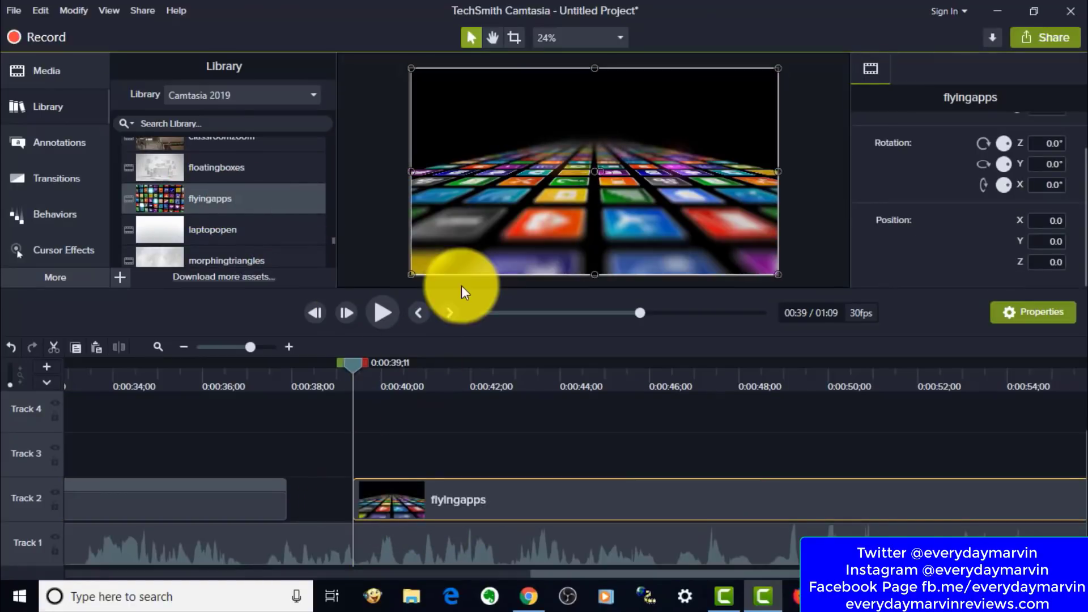
Play back part of the flyingapps clip and delete it from Track 2.
{"action": "left_click", "coordinate": [383, 312]}
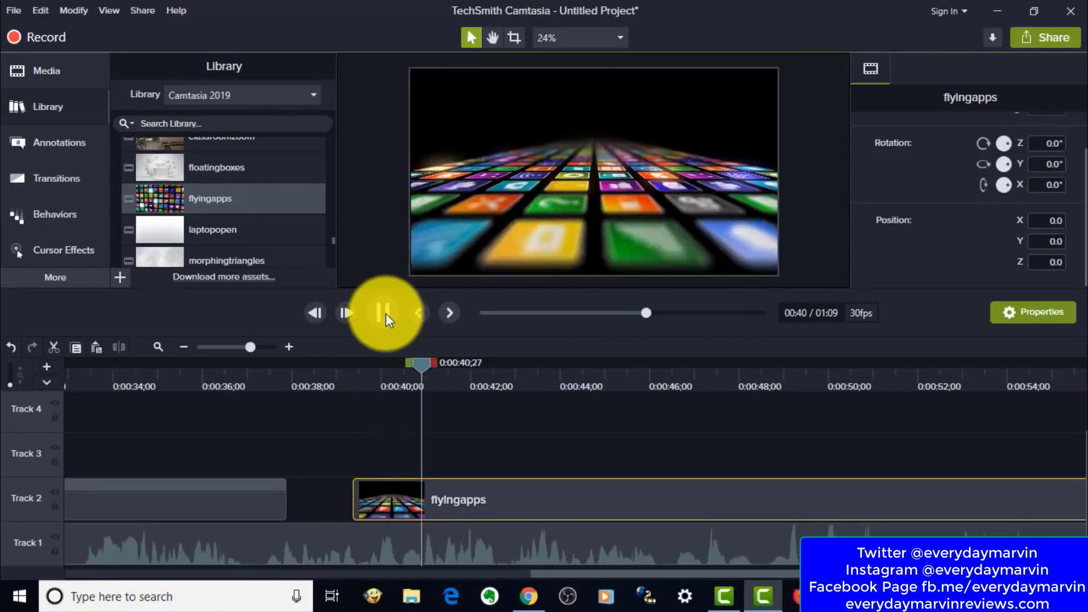
{"action": "left_click", "coordinate": [386, 314]}
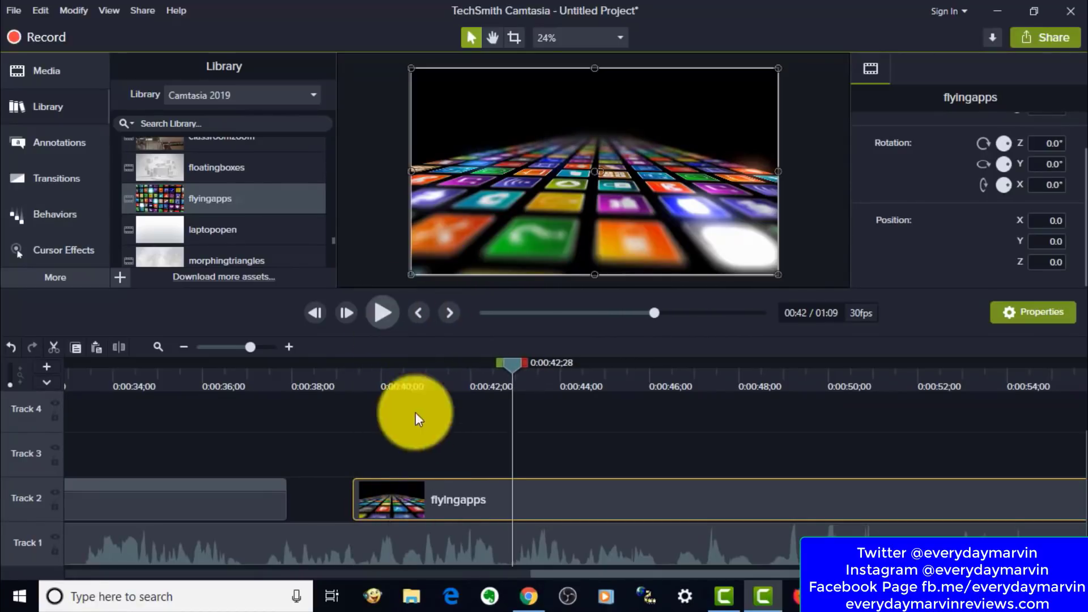
{"action": "left_click_drag", "start_coordinate": [464, 479], "coordinate": [468, 485]}
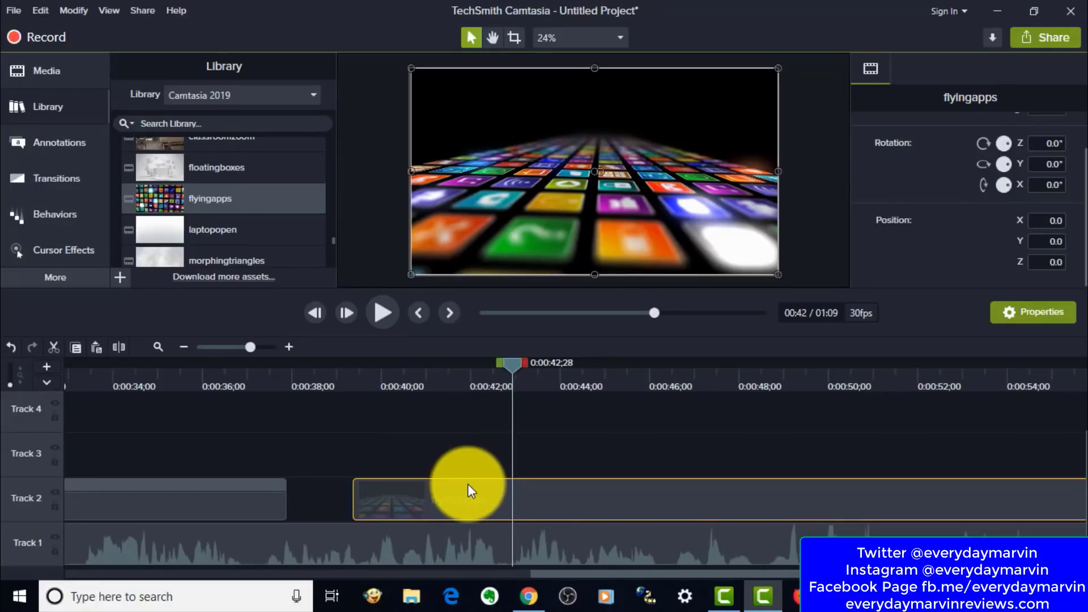
{"action": "key", "text": "Delete"}
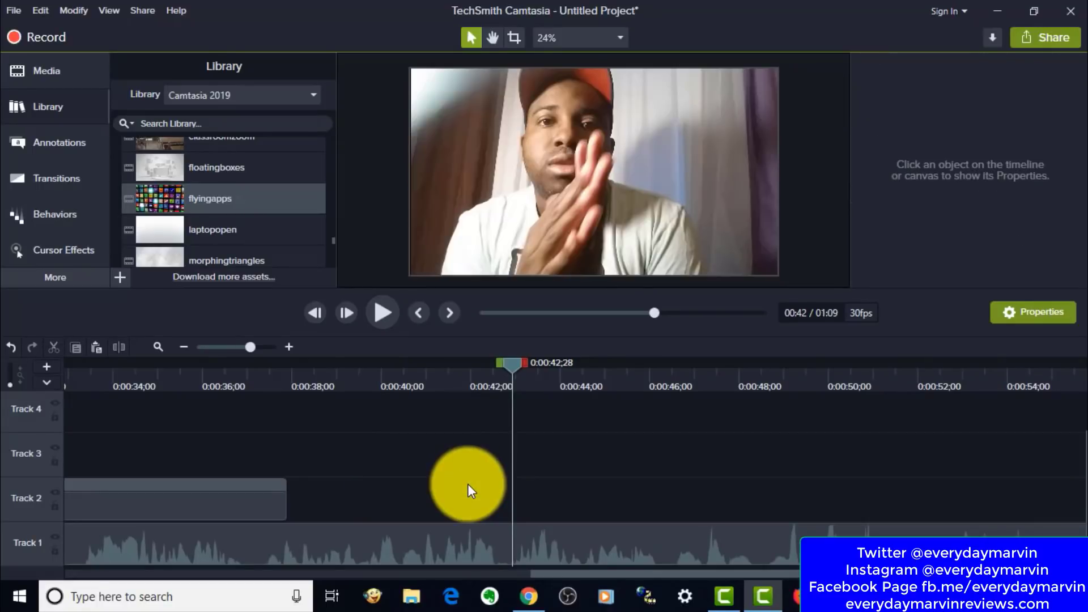
Expand the library's Music Tracks folder, preview the highwaynorth track and close the preview.
{"action": "left_click_drag", "start_coordinate": [333, 243], "coordinate": [332, 266]}
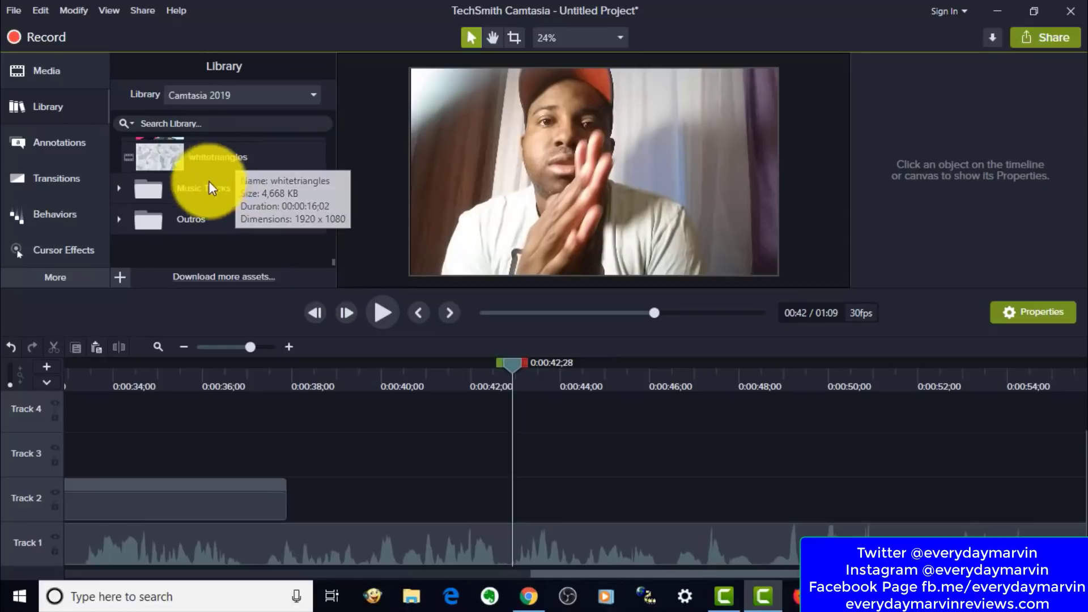
{"action": "left_click", "coordinate": [120, 190]}
{"action": "scroll", "coordinate": [333, 242], "scroll_direction": "down", "scroll_amount": 1}
{"action": "scroll", "coordinate": [334, 242], "scroll_direction": "down", "scroll_amount": 2}
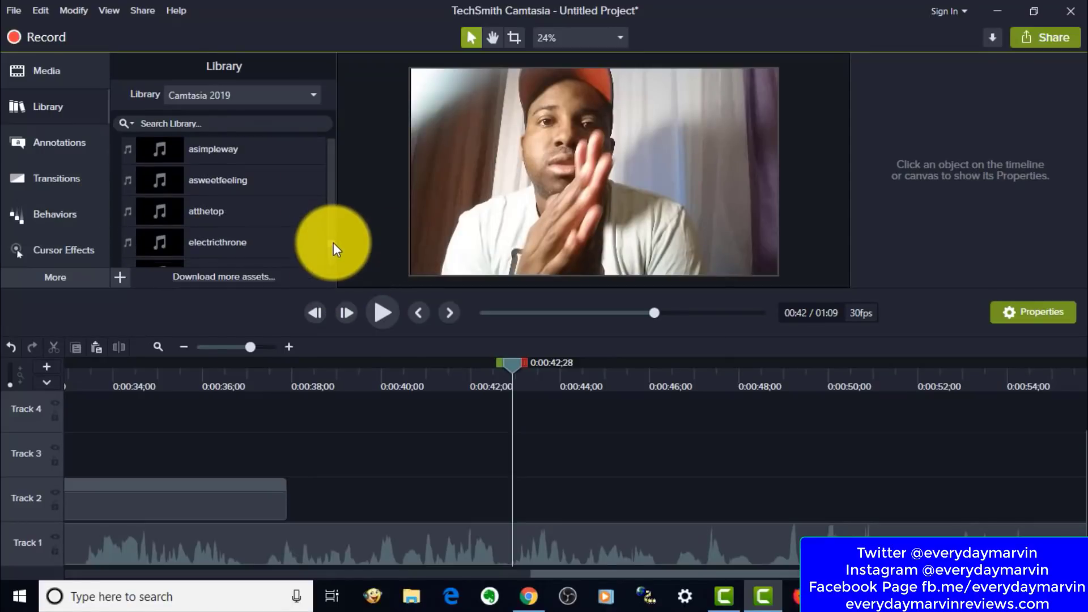
{"action": "scroll", "coordinate": [333, 244], "scroll_direction": "down", "scroll_amount": 2}
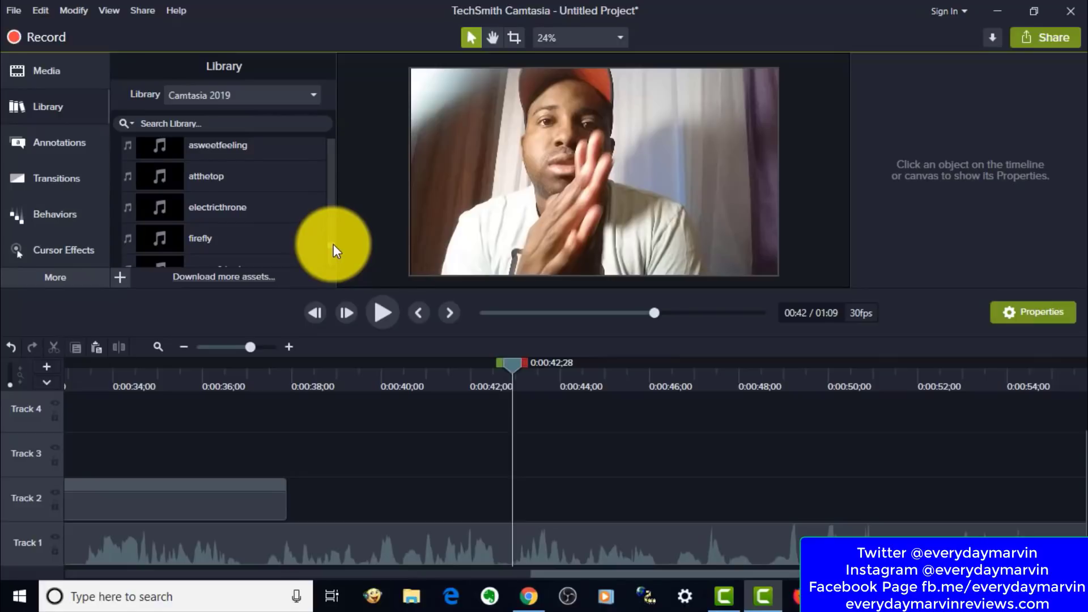
{"action": "scroll", "coordinate": [331, 247], "scroll_direction": "down", "scroll_amount": 4}
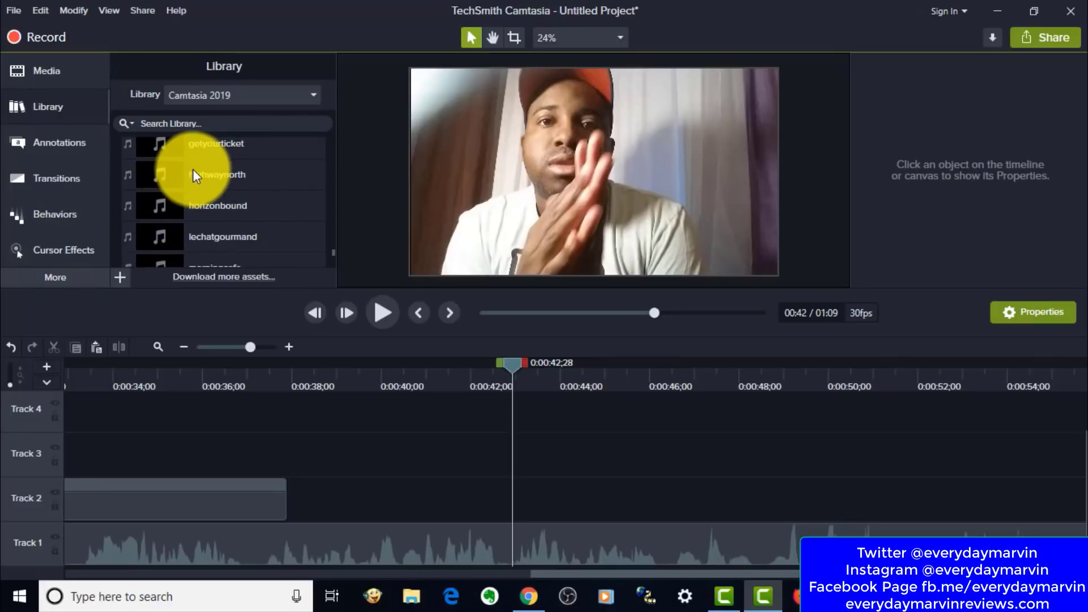
{"action": "double_click", "coordinate": [194, 170]}
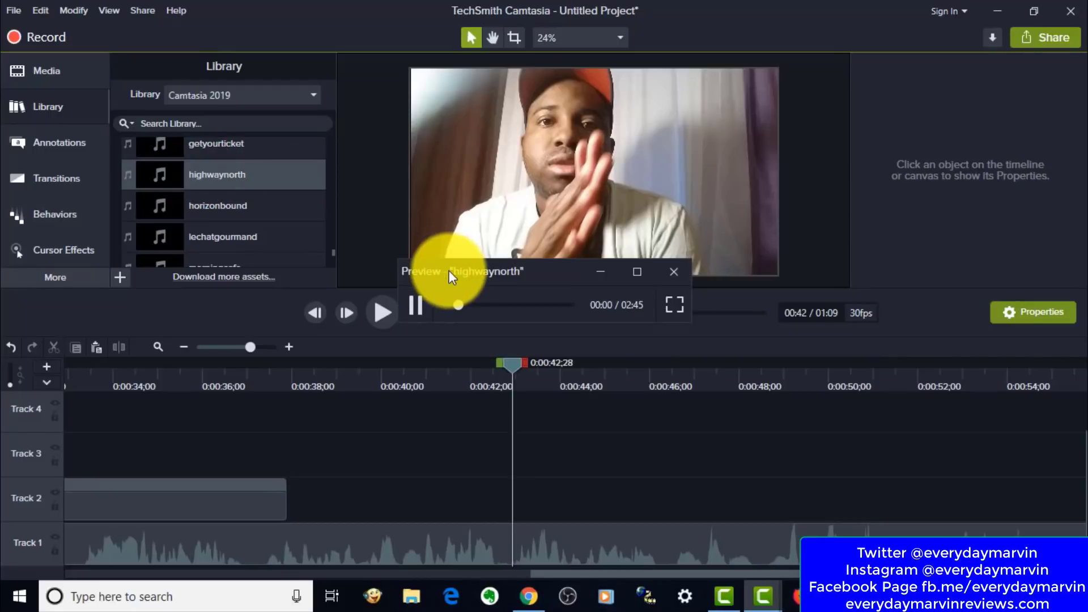
{"action": "left_click", "coordinate": [416, 308]}
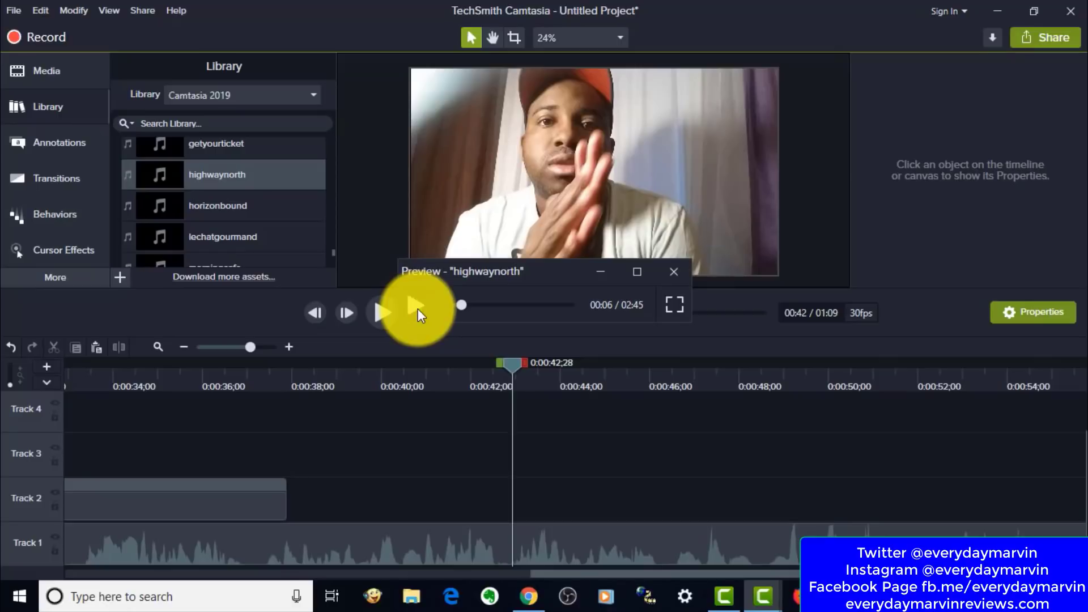
{"action": "left_click", "coordinate": [674, 274]}
Preview the lechatgourmand music track and close the preview.
{"action": "left_click", "coordinate": [231, 243]}
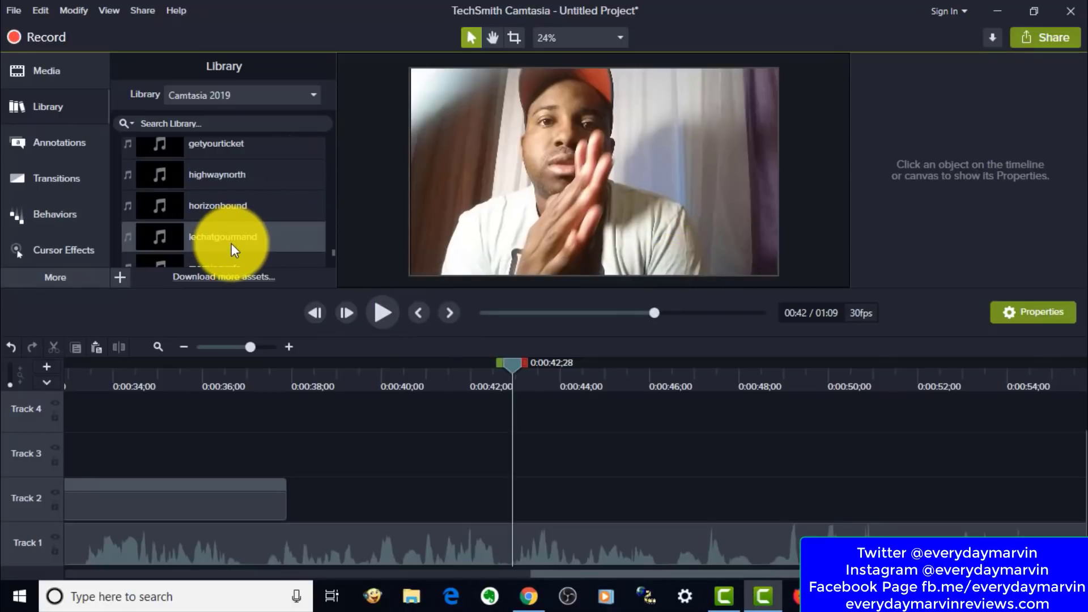
{"action": "double_click", "coordinate": [231, 243]}
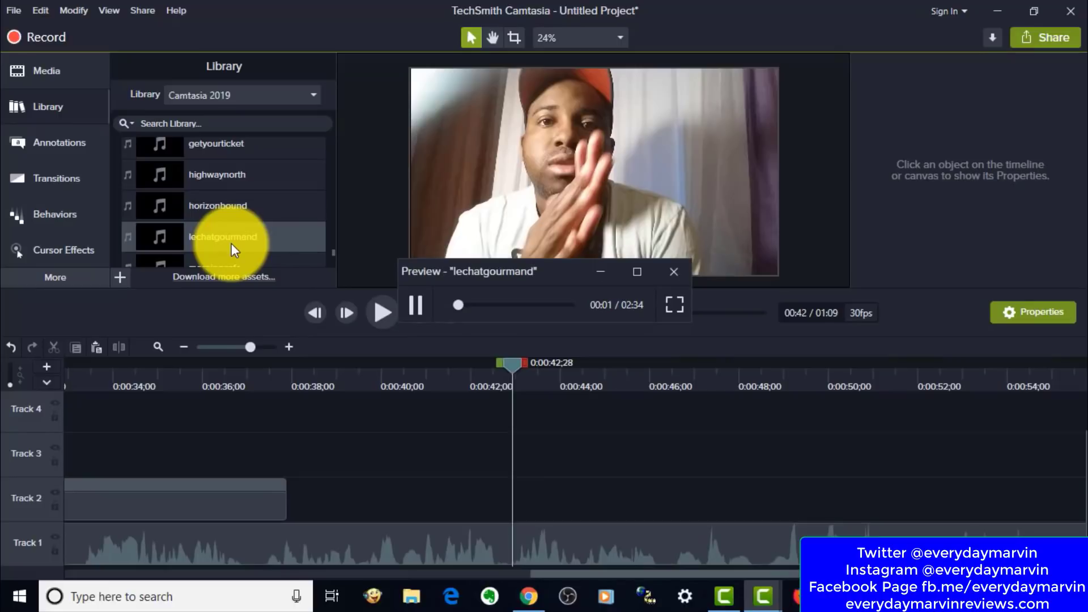
{"action": "left_click", "coordinate": [414, 301]}
{"action": "left_click", "coordinate": [673, 271]}
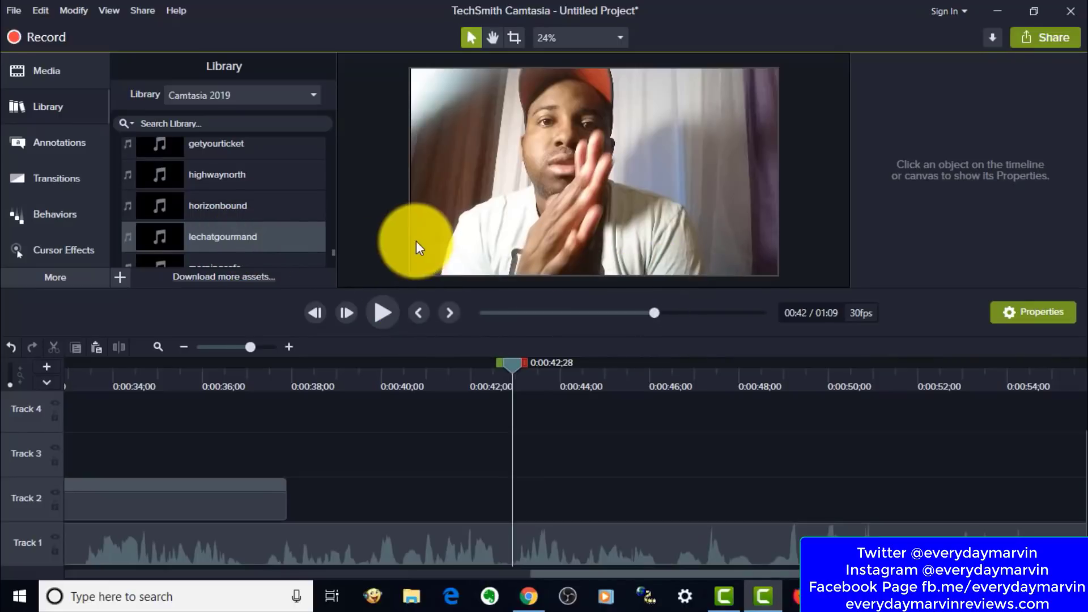
Preview the videogamemusic track near the end of the music folder and close the preview.
{"action": "scroll", "coordinate": [333, 252], "scroll_direction": "down", "scroll_amount": 1}
{"action": "scroll", "coordinate": [332, 256], "scroll_direction": "down", "scroll_amount": 4}
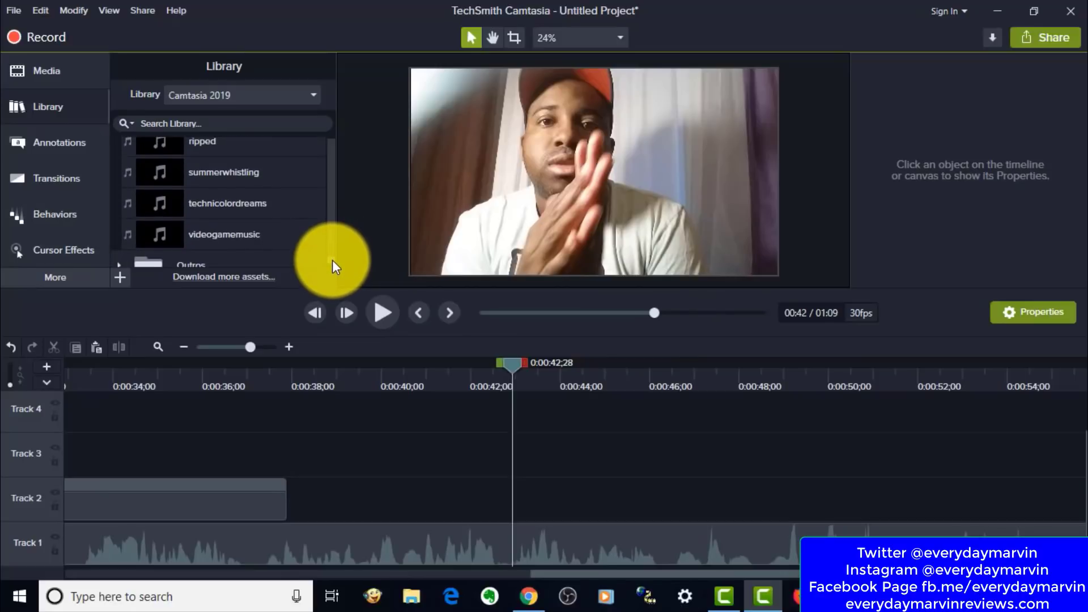
{"action": "double_click", "coordinate": [232, 228]}
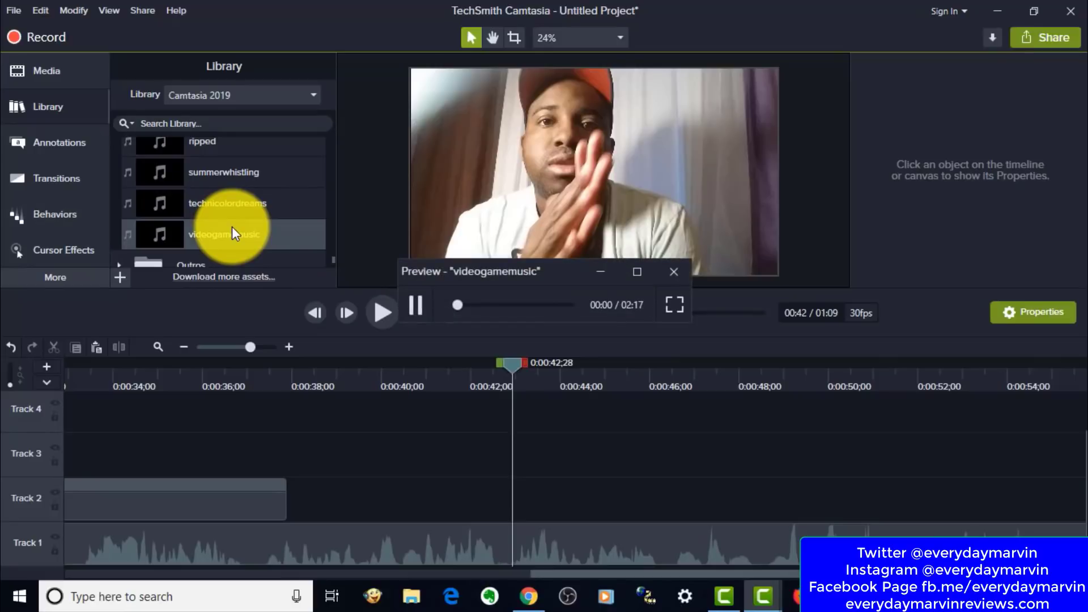
{"action": "left_click", "coordinate": [418, 298]}
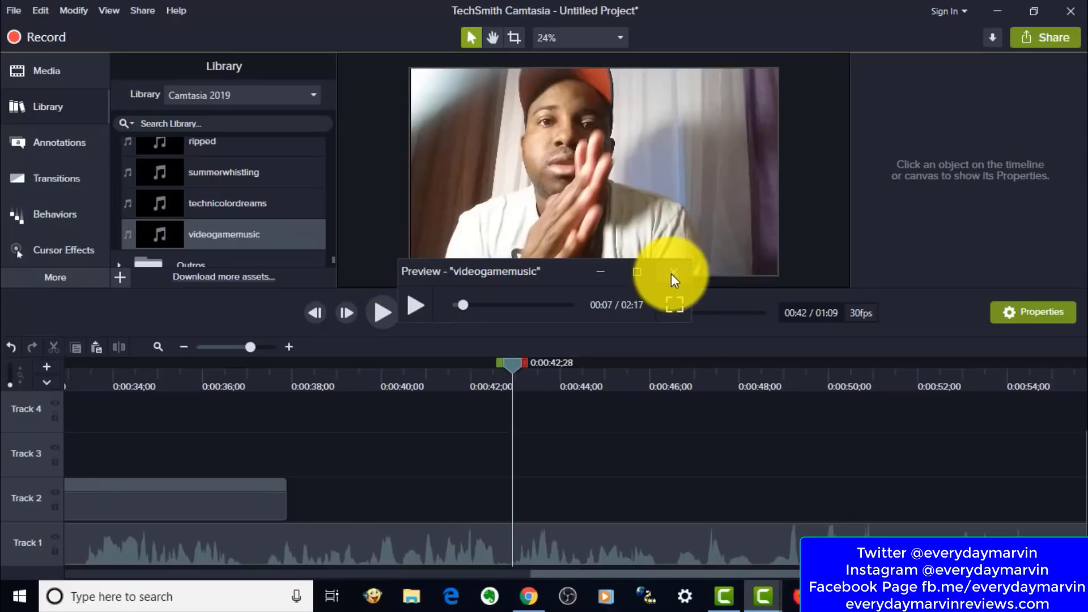
{"action": "left_click", "coordinate": [673, 272]}
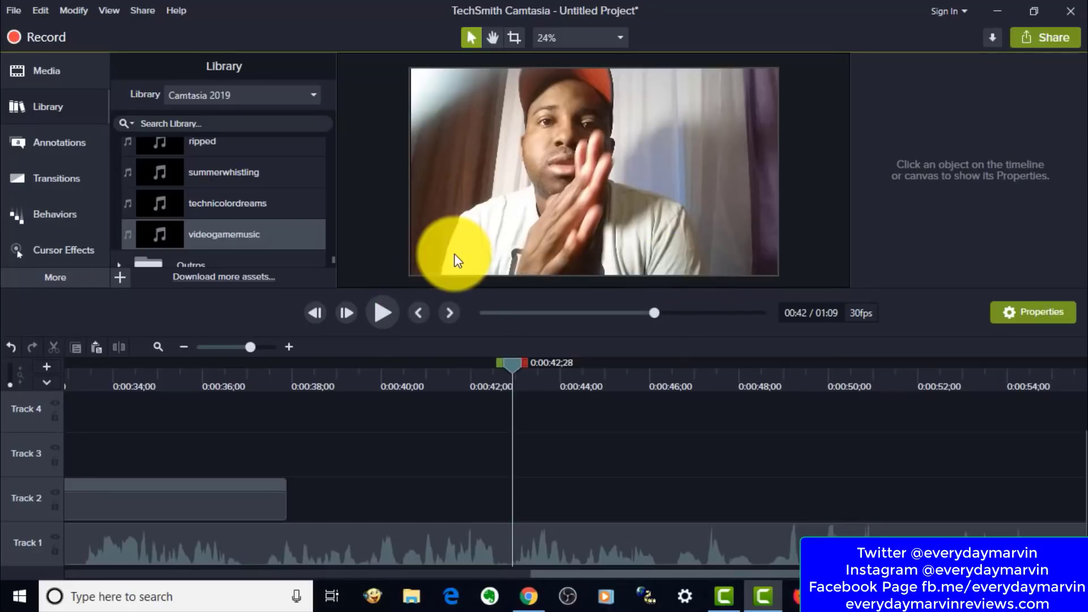
Expand the library's Outros folder and place Simple Bright Outro 3 on Track 2, just past the end of the Track 1 clip.
{"action": "scroll", "coordinate": [333, 260], "scroll_direction": "down", "scroll_amount": 1}
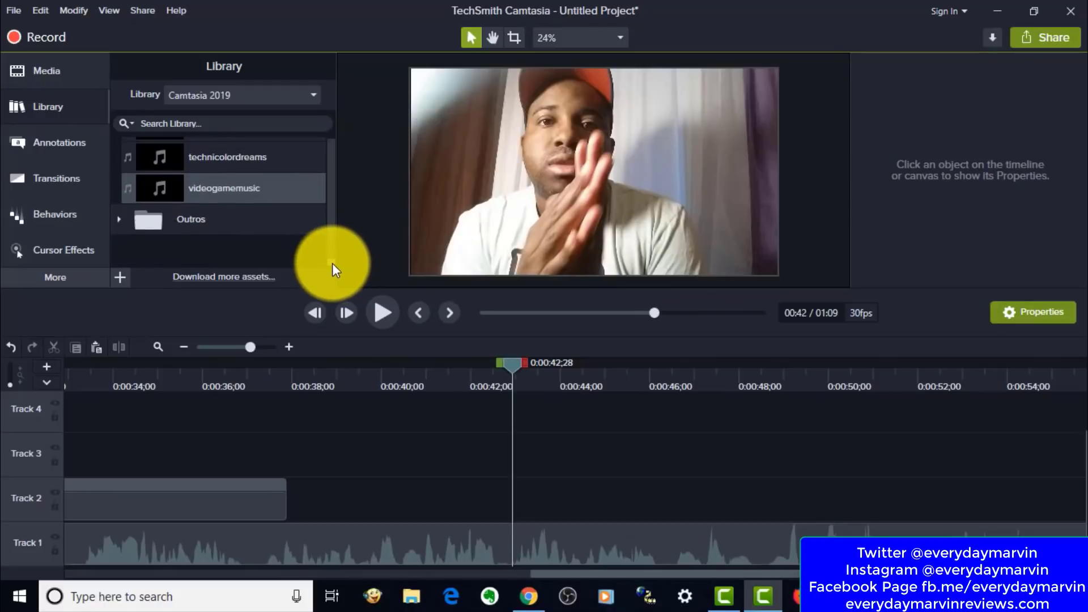
{"action": "double_click", "coordinate": [181, 223]}
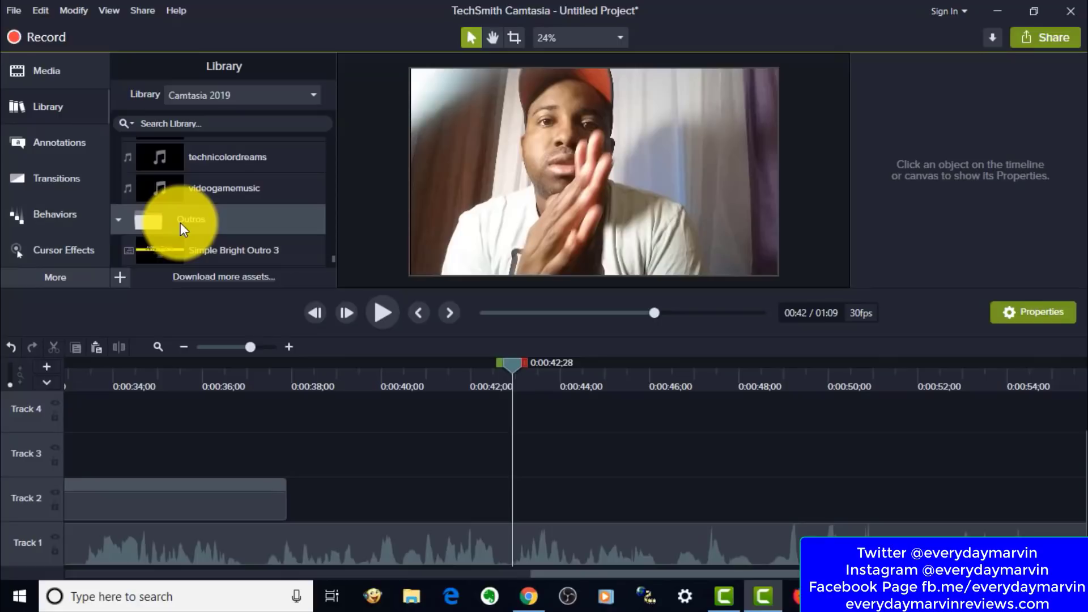
{"action": "left_click_drag", "start_coordinate": [331, 257], "coordinate": [332, 176]}
{"action": "scroll", "coordinate": [324, 250], "scroll_direction": "down", "scroll_amount": 5}
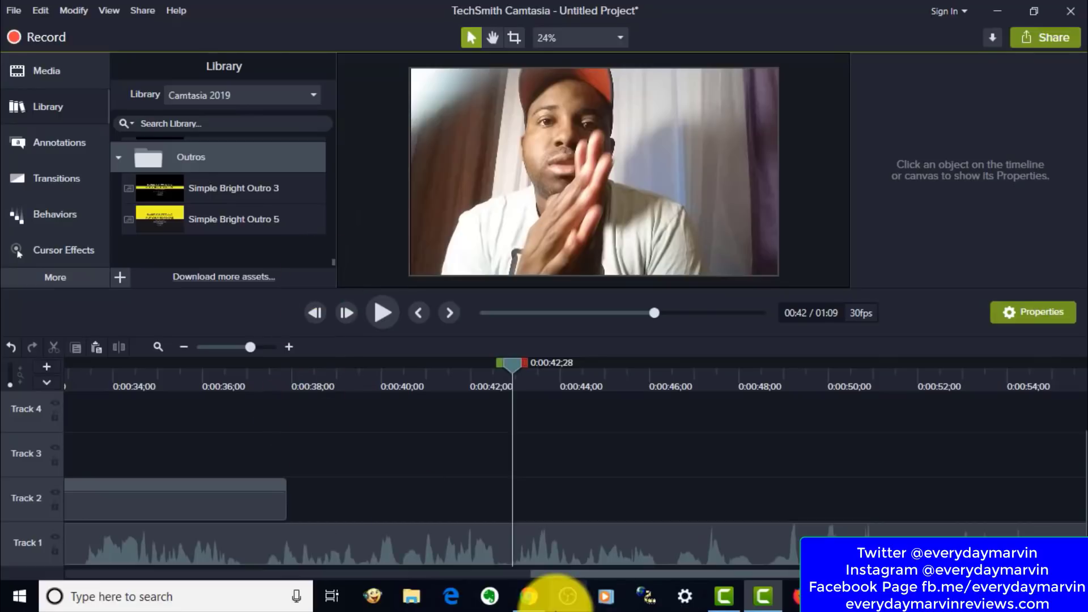
{"action": "left_click_drag", "start_coordinate": [607, 575], "coordinate": [1031, 510]}
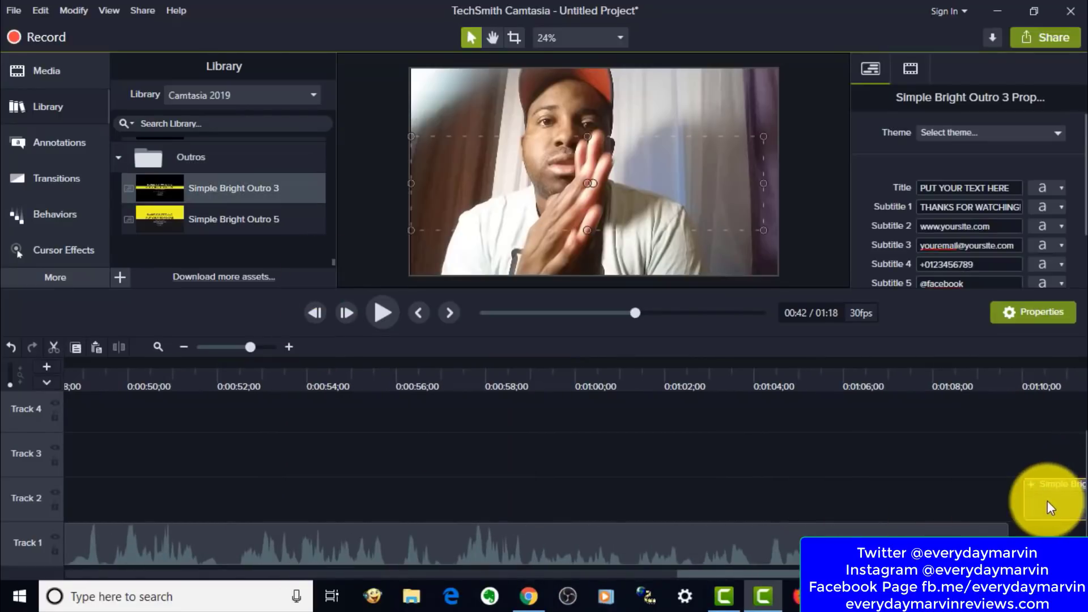
Play the timeline from 0:01:08;25 into the Simple Bright Outro 3 clip and clear the outro's main title text.
{"action": "left_click", "coordinate": [969, 375]}
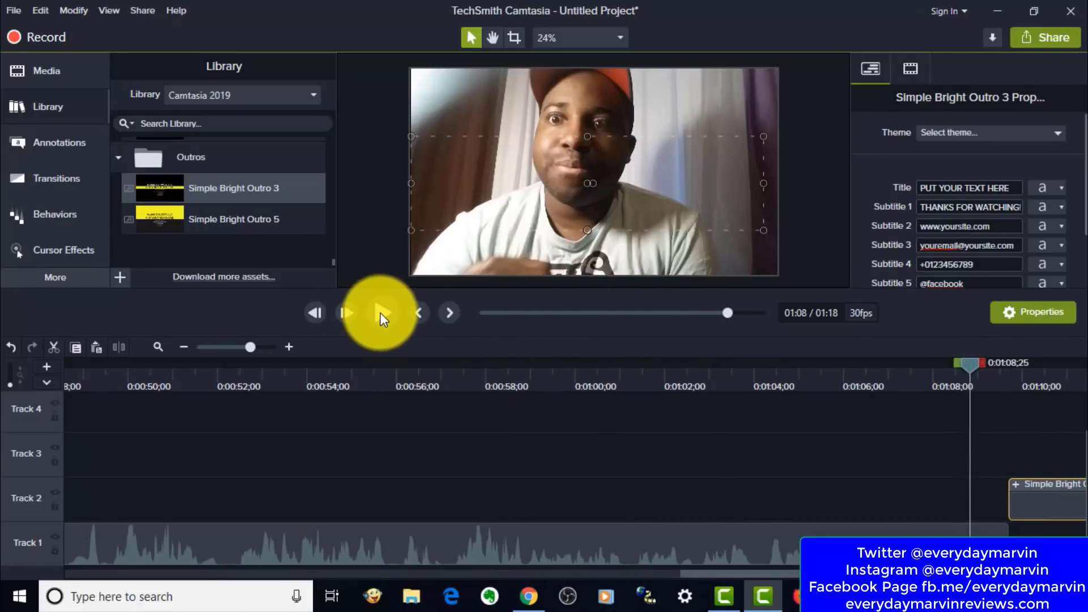
{"action": "left_click", "coordinate": [380, 313]}
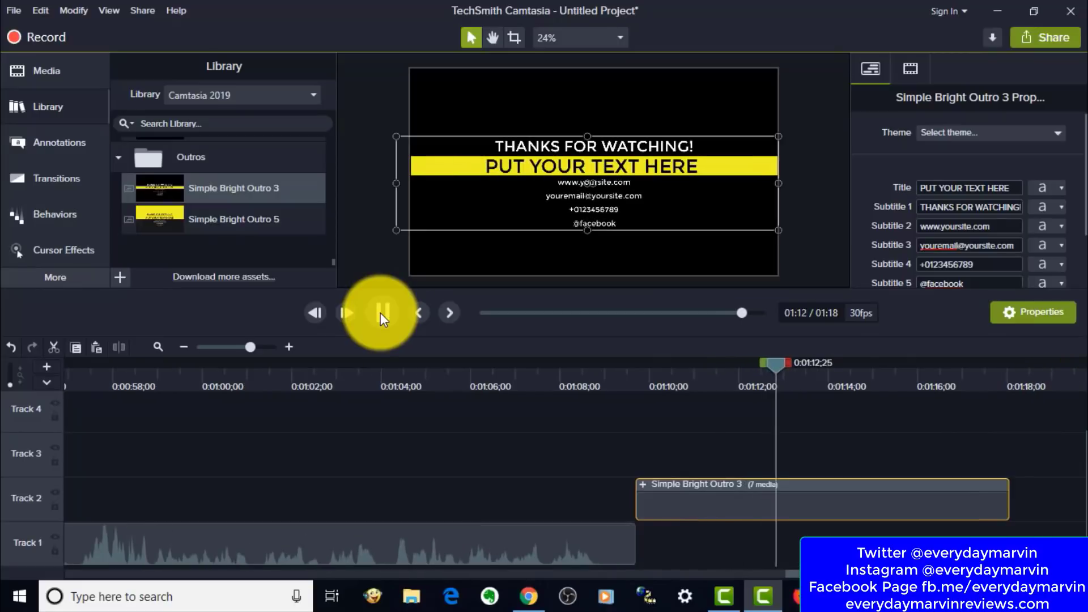
{"action": "left_click", "coordinate": [380, 312]}
{"action": "double_click", "coordinate": [609, 165]}
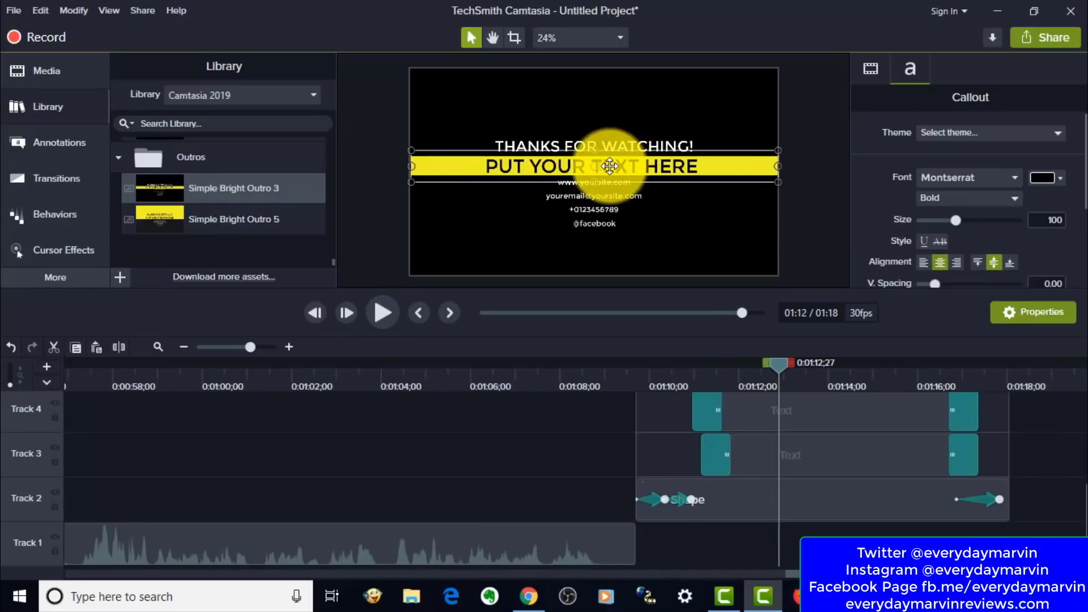
{"action": "key", "text": "BackSpace"}
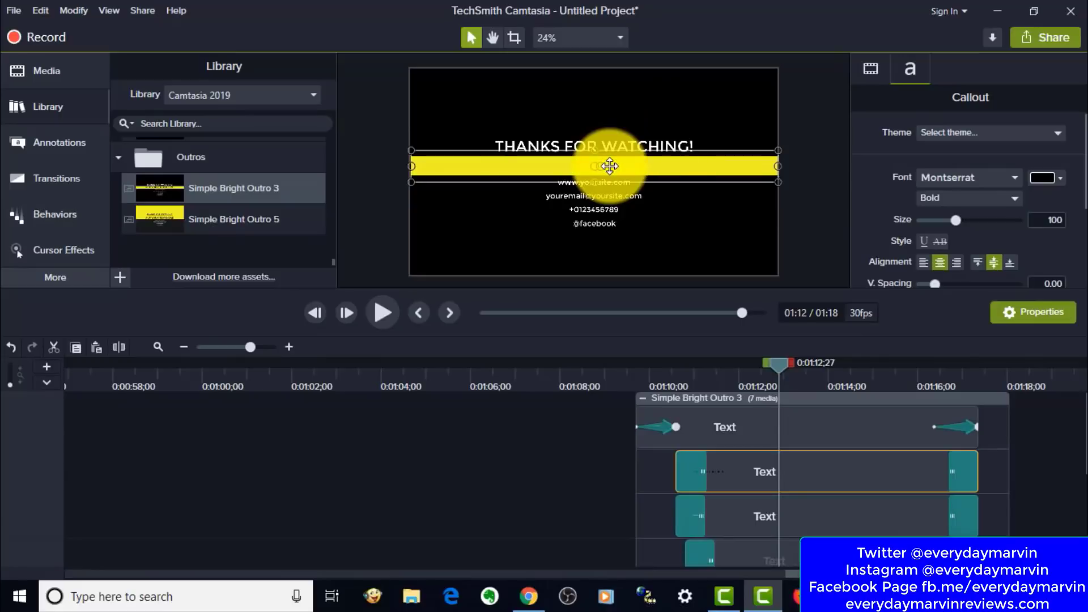
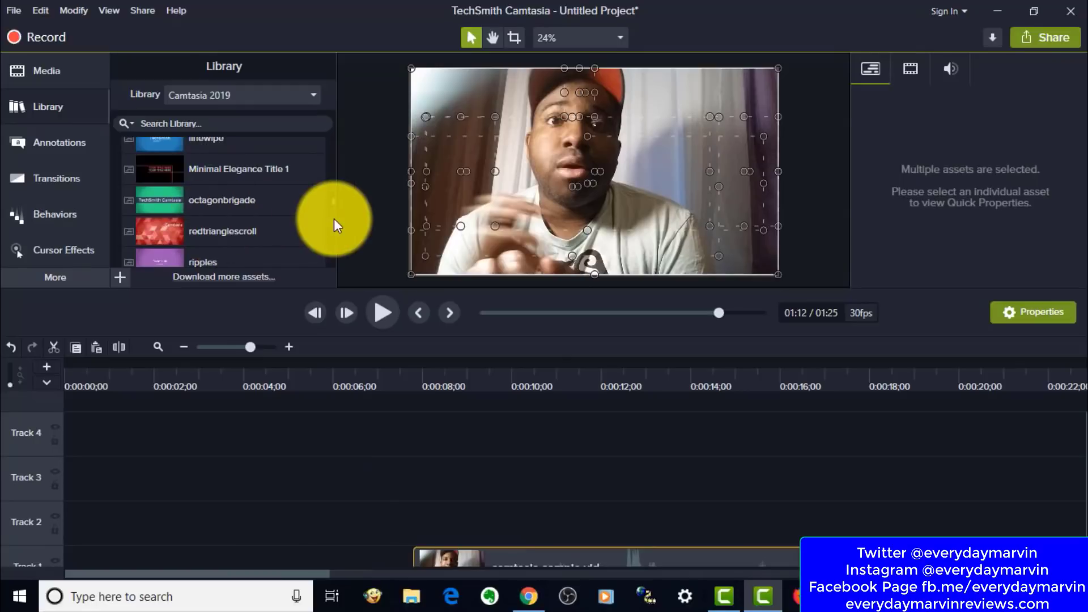
Place the tictactoe intro from the library on Track 4 at the very start of the timeline.
{"action": "scroll", "coordinate": [332, 203], "scroll_direction": "down", "scroll_amount": 1}
{"action": "scroll", "coordinate": [332, 205], "scroll_direction": "down", "scroll_amount": 4}
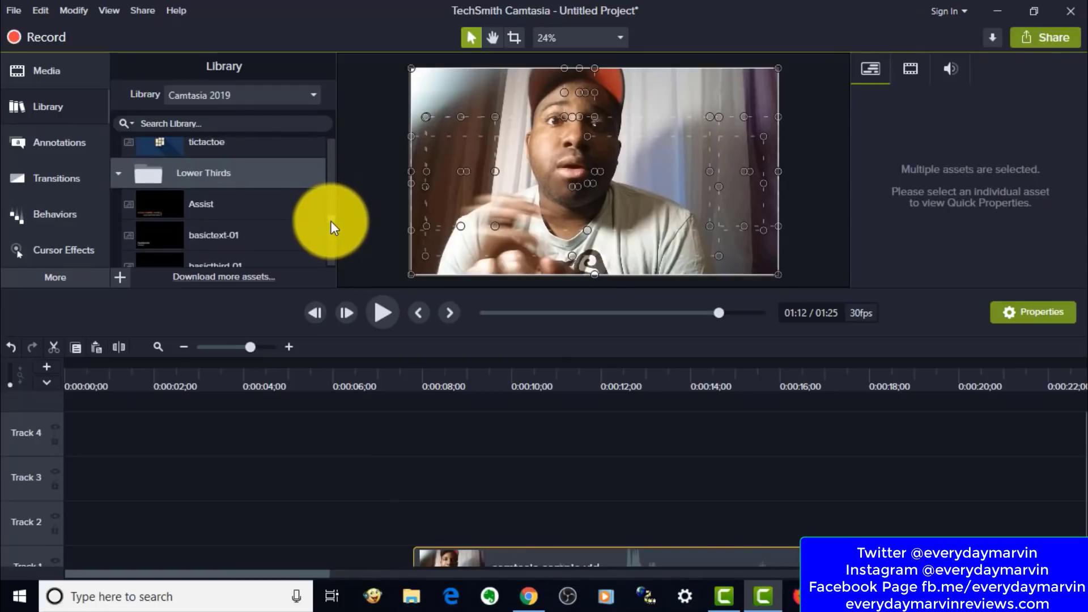
{"action": "scroll", "coordinate": [331, 213], "scroll_direction": "down", "scroll_amount": 3}
{"action": "left_click_drag", "start_coordinate": [205, 236], "coordinate": [29, 563]}
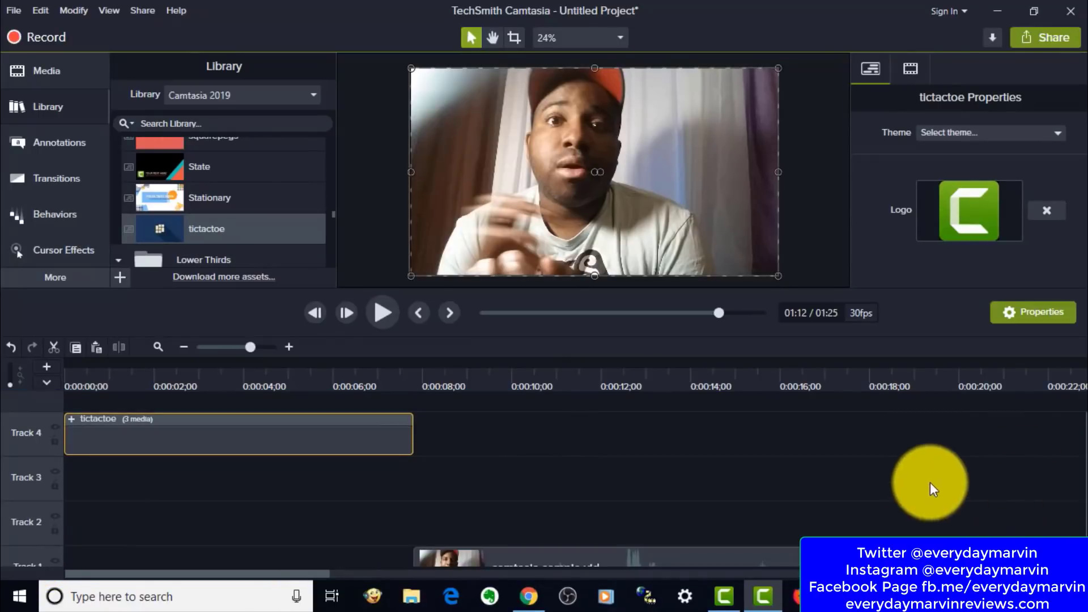
{"action": "scroll", "coordinate": [1069, 481], "scroll_direction": "down", "scroll_amount": 1}
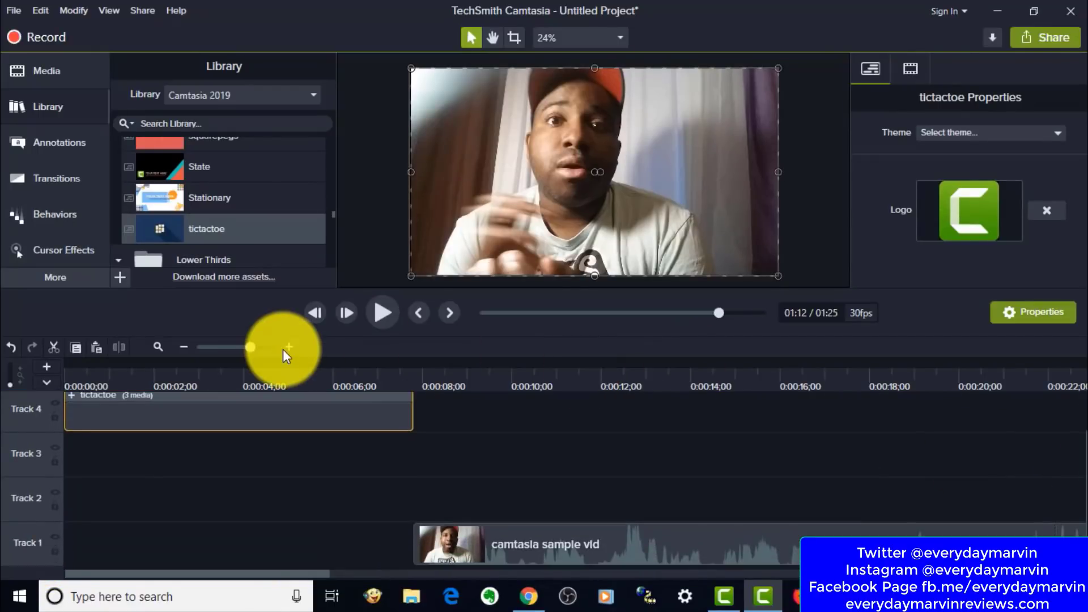
Open the Captions tool, view its import and speech-to-text options, and close them without choosing any.
{"action": "left_click", "coordinate": [73, 282]}
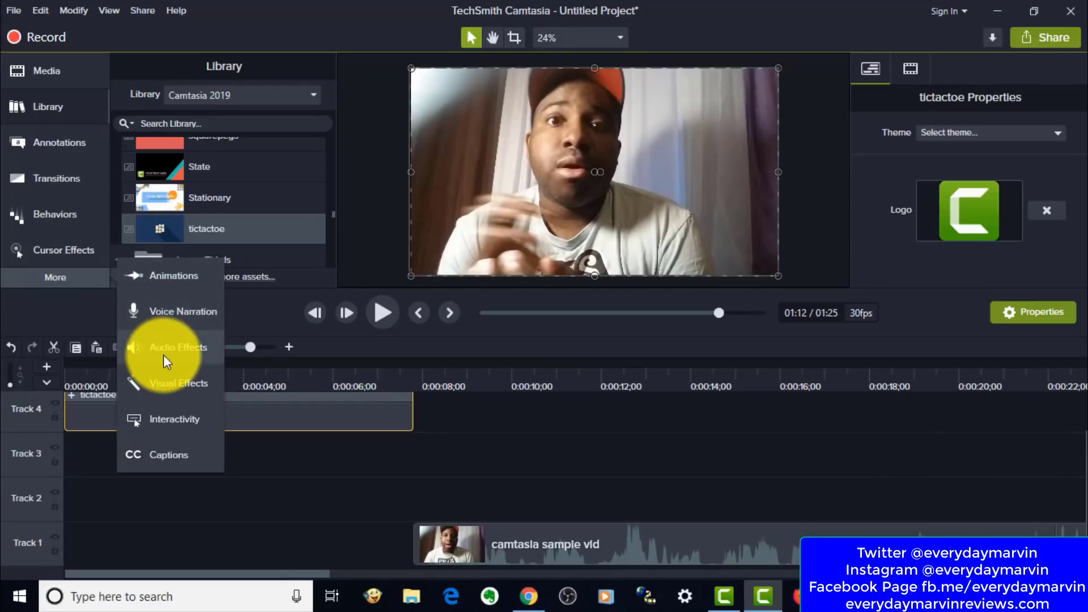
{"action": "left_click", "coordinate": [168, 465]}
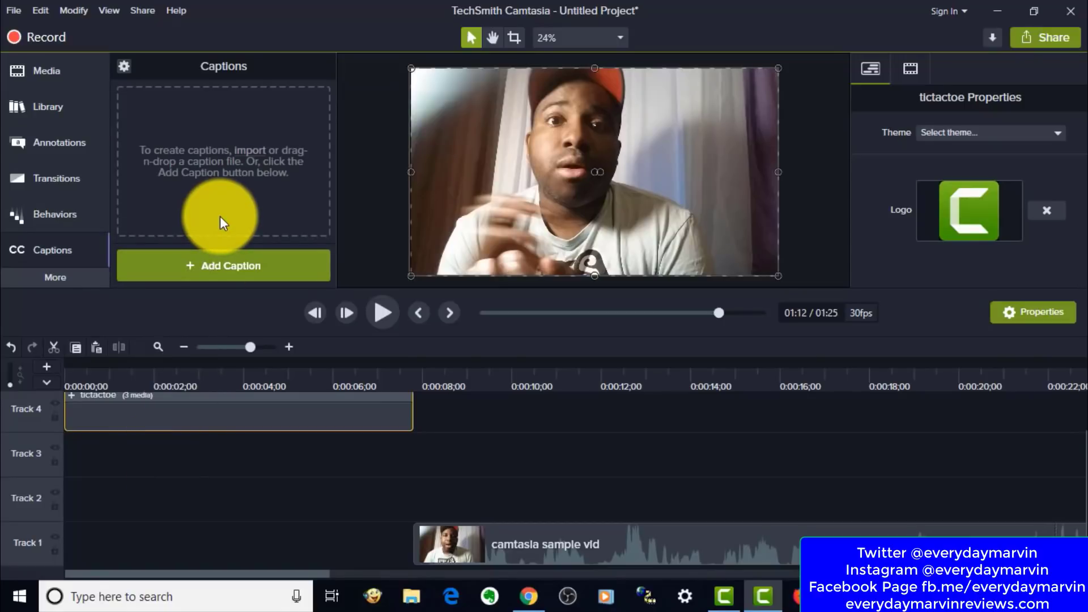
{"action": "left_click", "coordinate": [129, 68]}
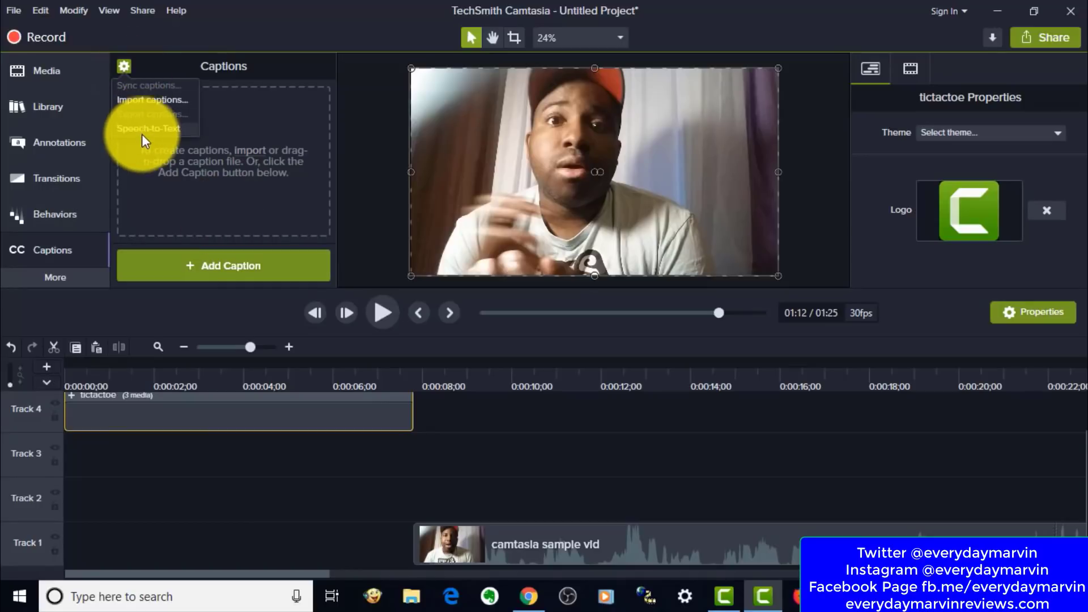
{"action": "left_click", "coordinate": [175, 63]}
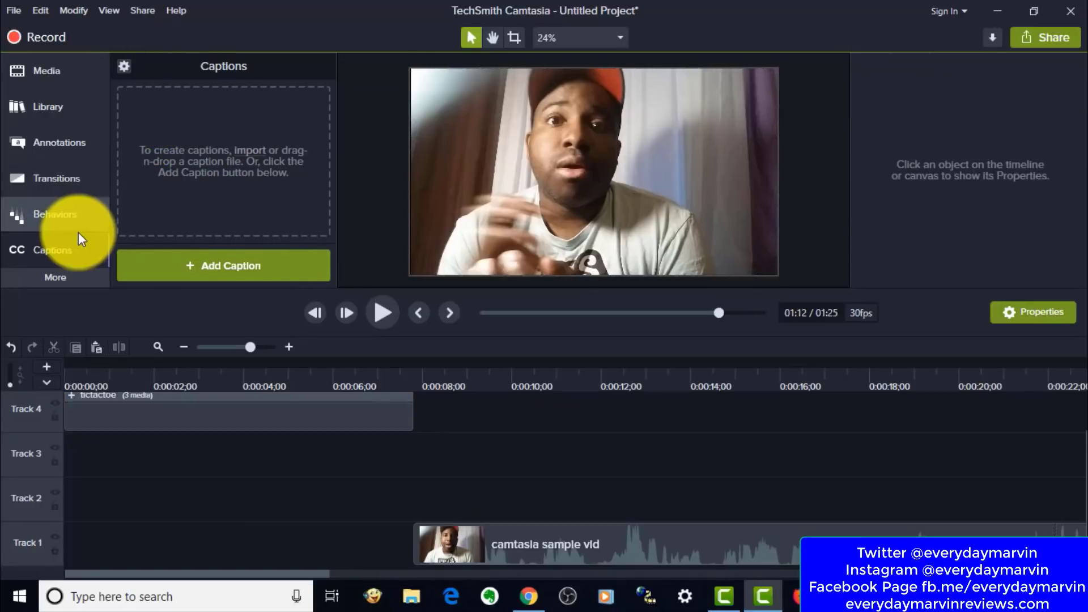
Split the Track 1 video clip at 0:00:11;24 and add a Flip transition at the cut.
{"action": "left_click", "coordinate": [57, 180]}
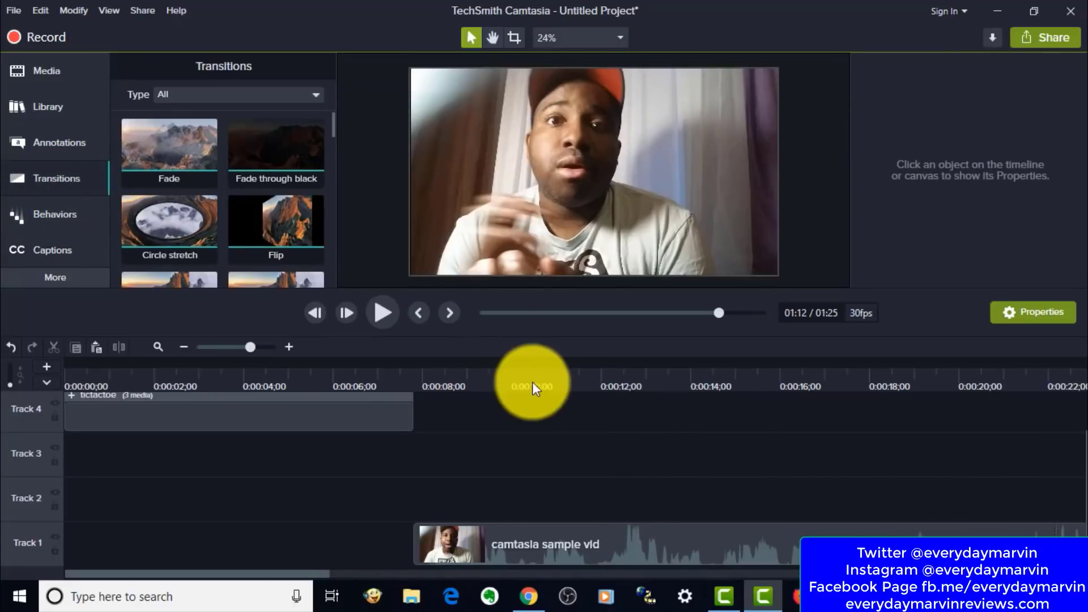
{"action": "left_click", "coordinate": [574, 375]}
{"action": "left_click_drag", "start_coordinate": [574, 366], "coordinate": [592, 366]}
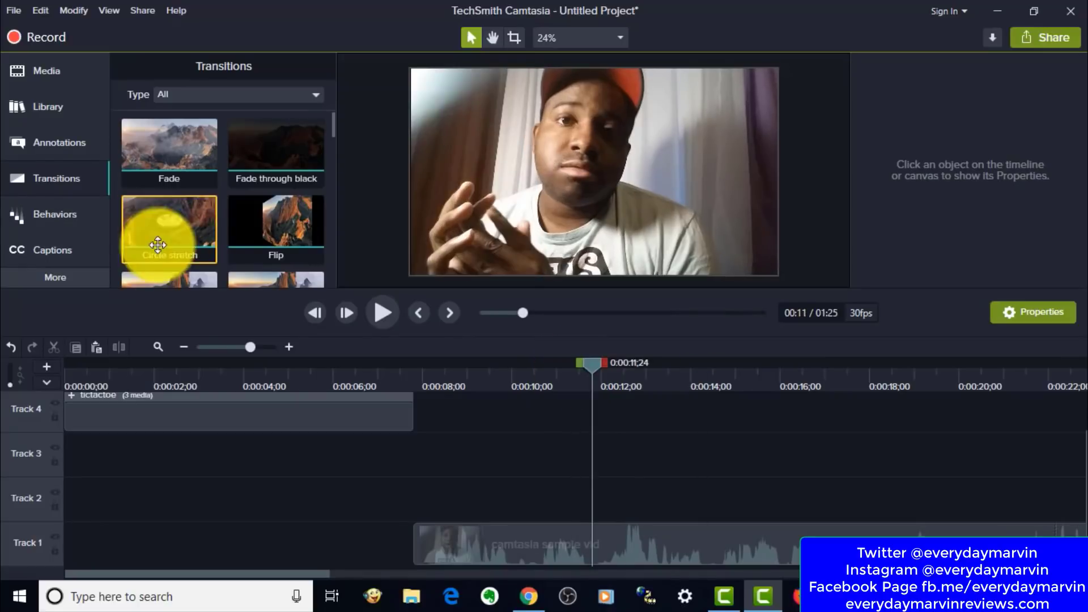
{"action": "left_click", "coordinate": [488, 543]}
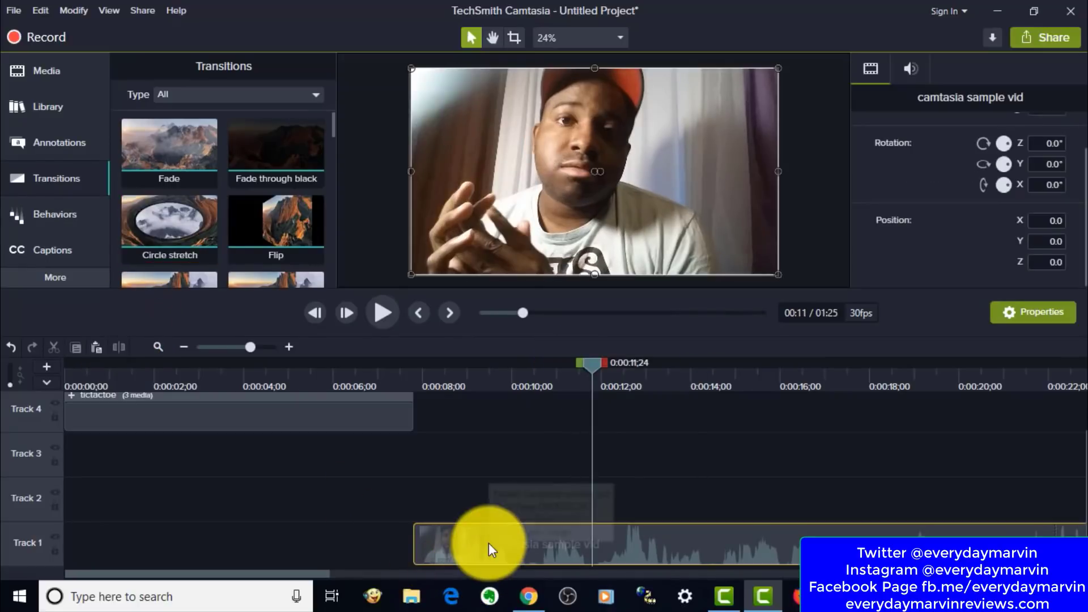
{"action": "left_click", "coordinate": [119, 349]}
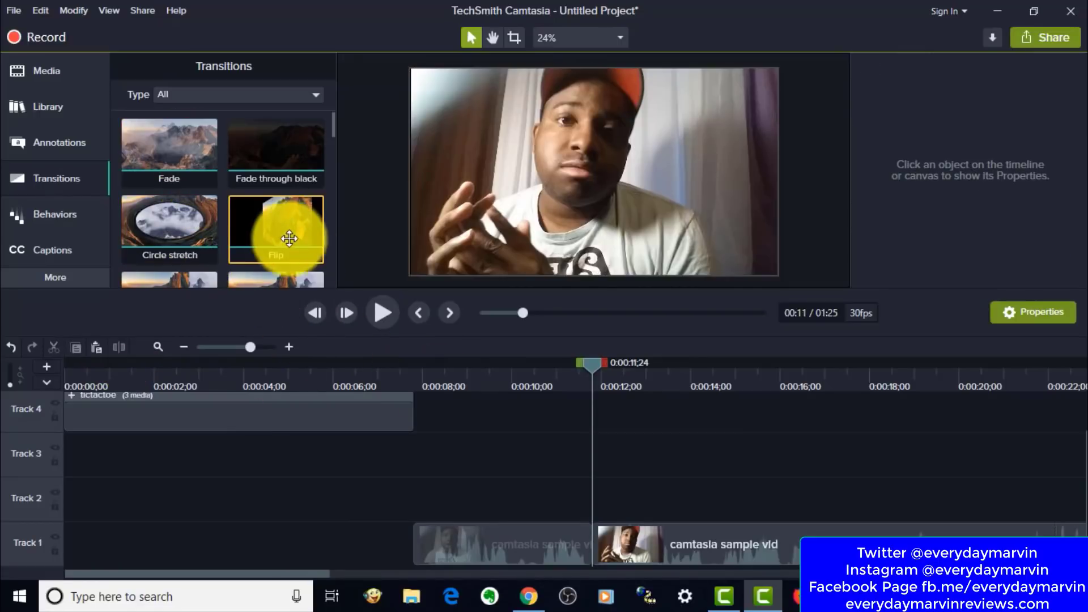
{"action": "left_click_drag", "start_coordinate": [296, 249], "coordinate": [592, 539]}
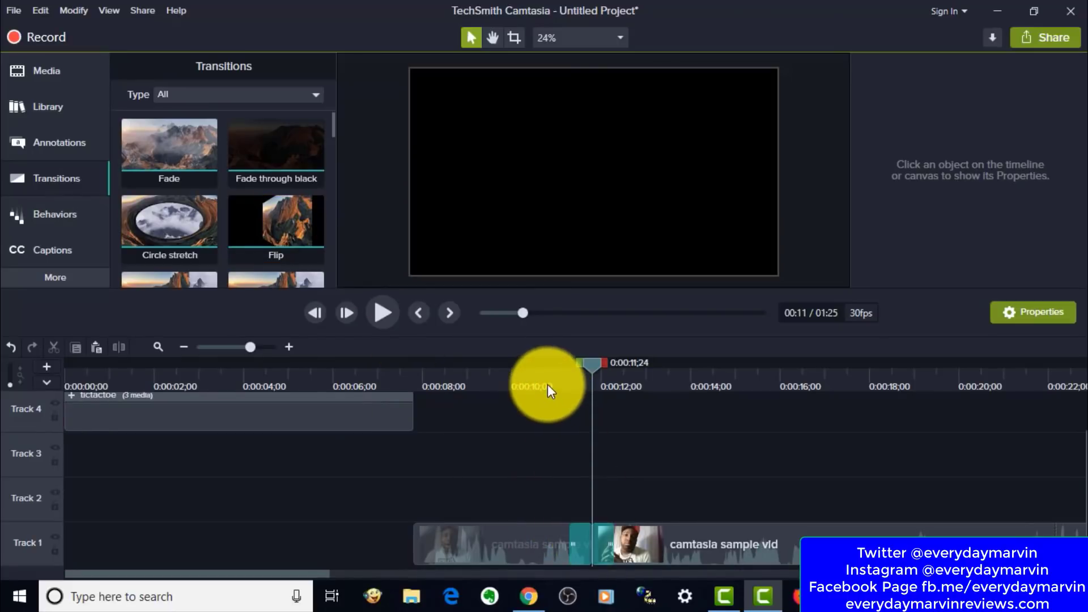
Undo and redo the Flip transition, and play the timeline from 0:00:10;24 to preview it.
{"action": "left_click", "coordinate": [547, 388]}
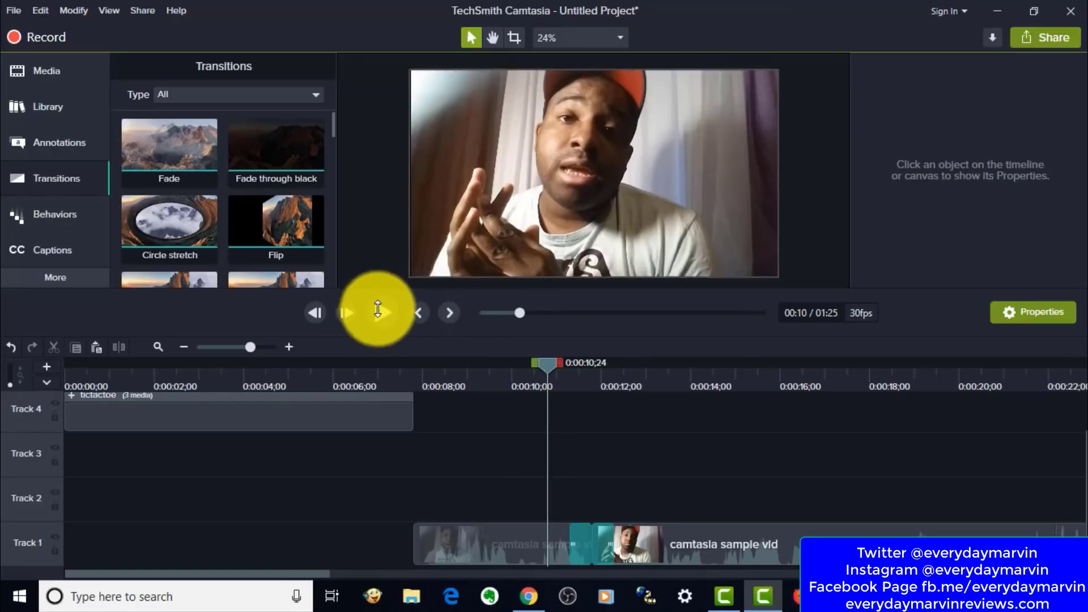
{"action": "left_click_drag", "start_coordinate": [375, 304], "coordinate": [380, 313]}
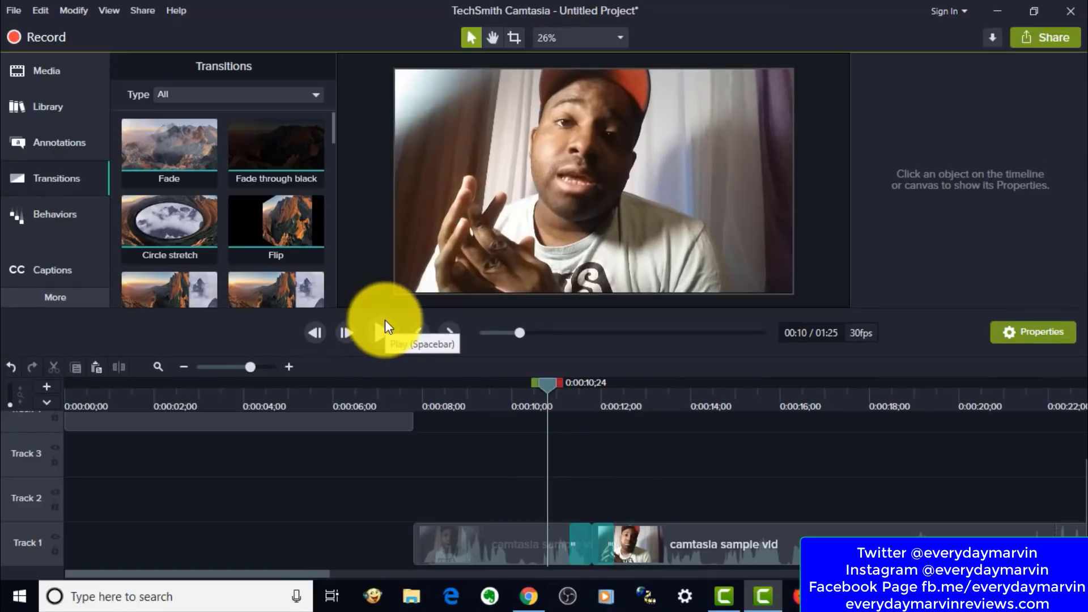
{"action": "key", "text": "ctrl+z"}
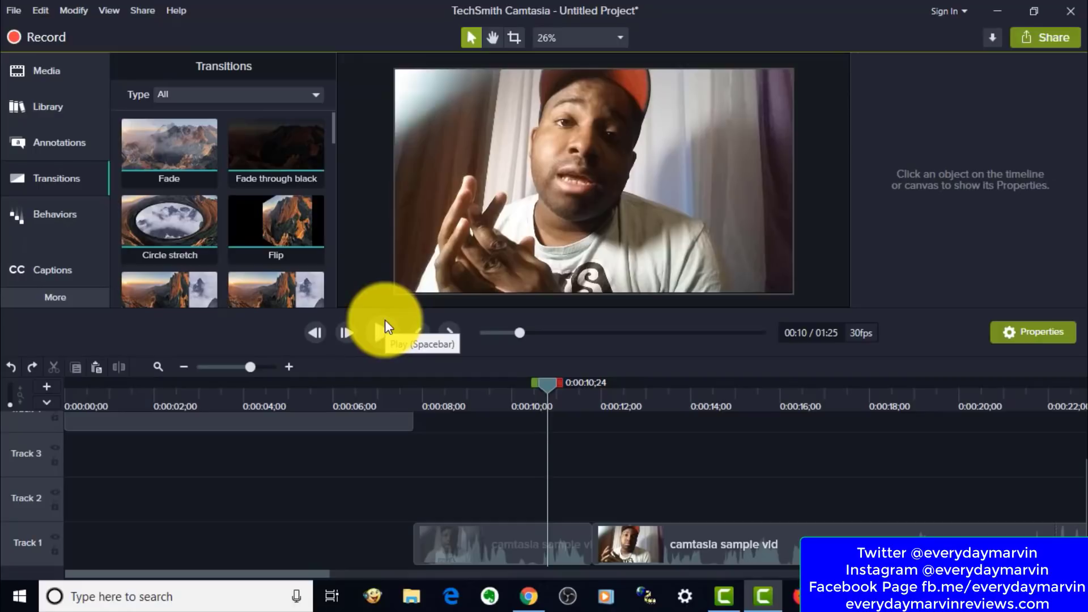
{"action": "left_click", "coordinate": [32, 366]}
{"action": "left_click", "coordinate": [384, 331]}
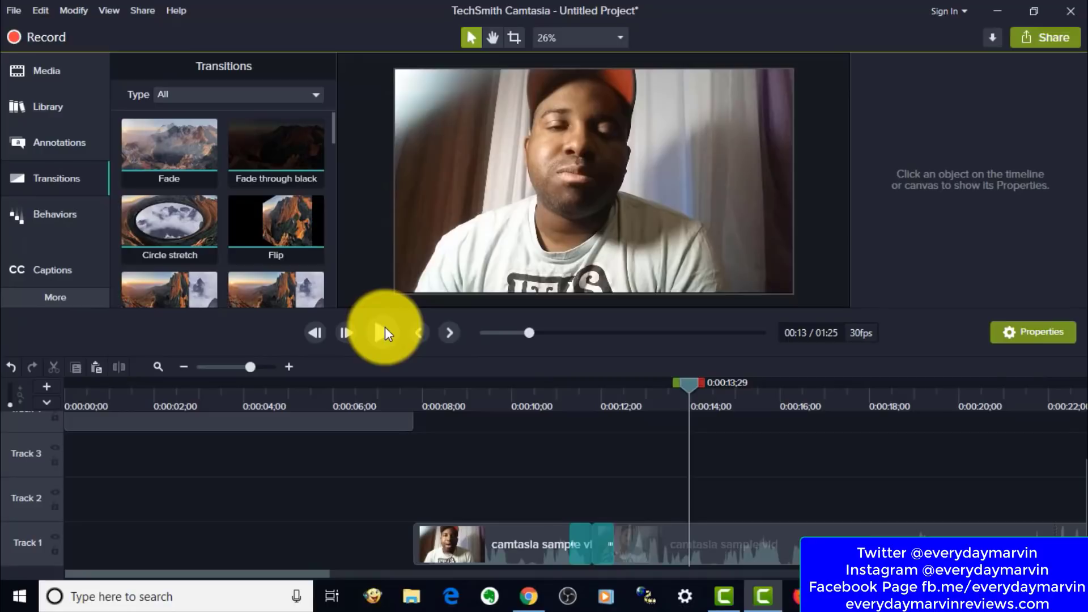
Apply behaviors to the Balloon-01 clips: Fly In on Track 4, Explode on Track 3 and Sliding on Track 2.
{"action": "left_click", "coordinate": [762, 574]}
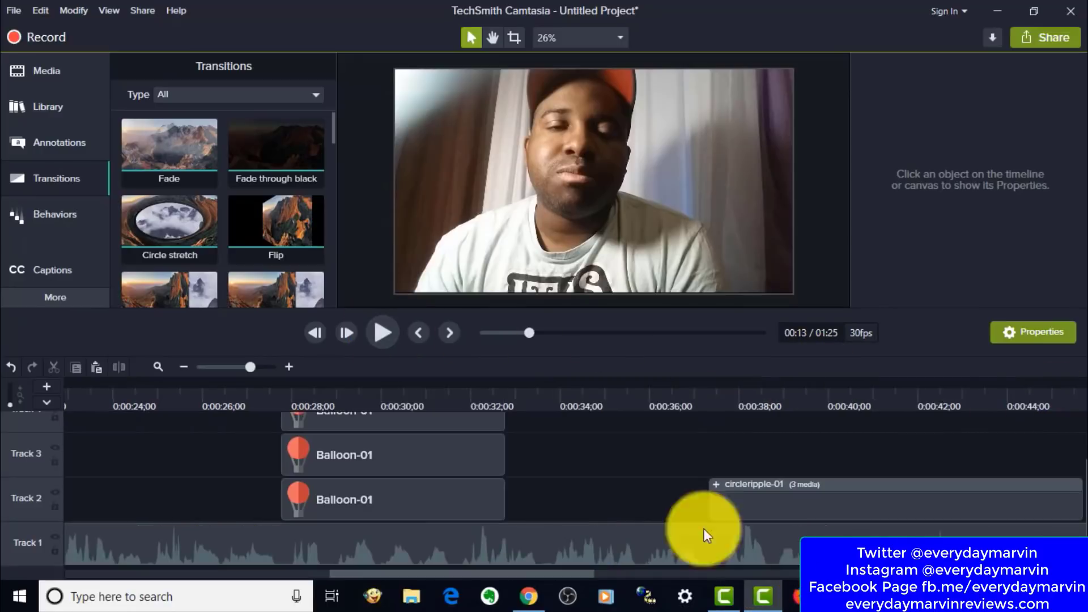
{"action": "left_click", "coordinate": [67, 213]}
{"action": "mouse_move", "coordinate": [1082, 503]}
{"action": "left_mouse_down"}
{"action": "mouse_move", "coordinate": [1082, 466]}
{"action": "mouse_move", "coordinate": [1082, 504]}
{"action": "left_mouse_up"}
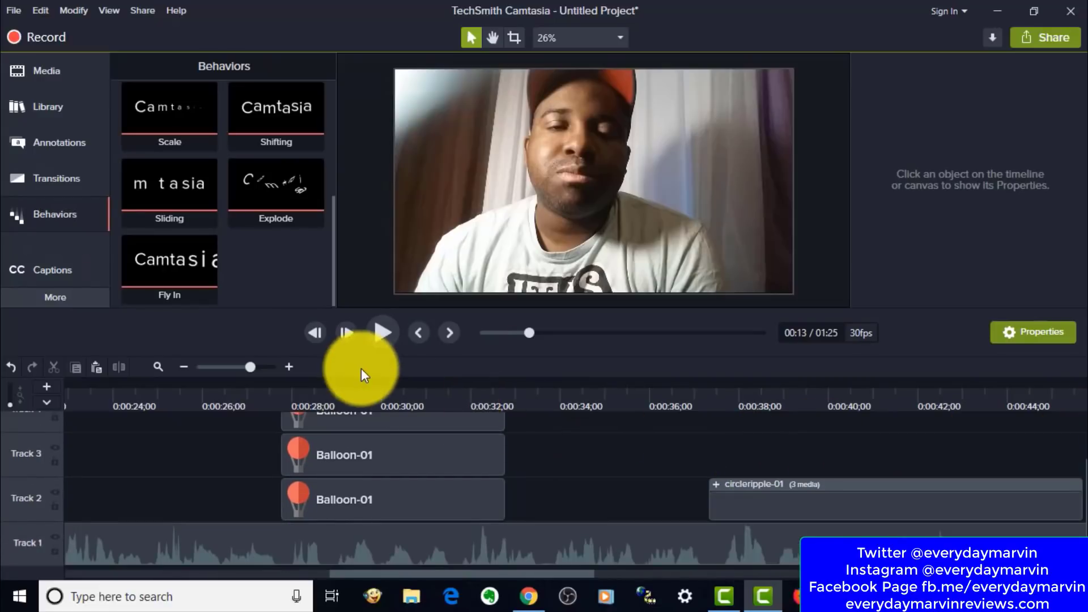
{"action": "left_click", "coordinate": [362, 392]}
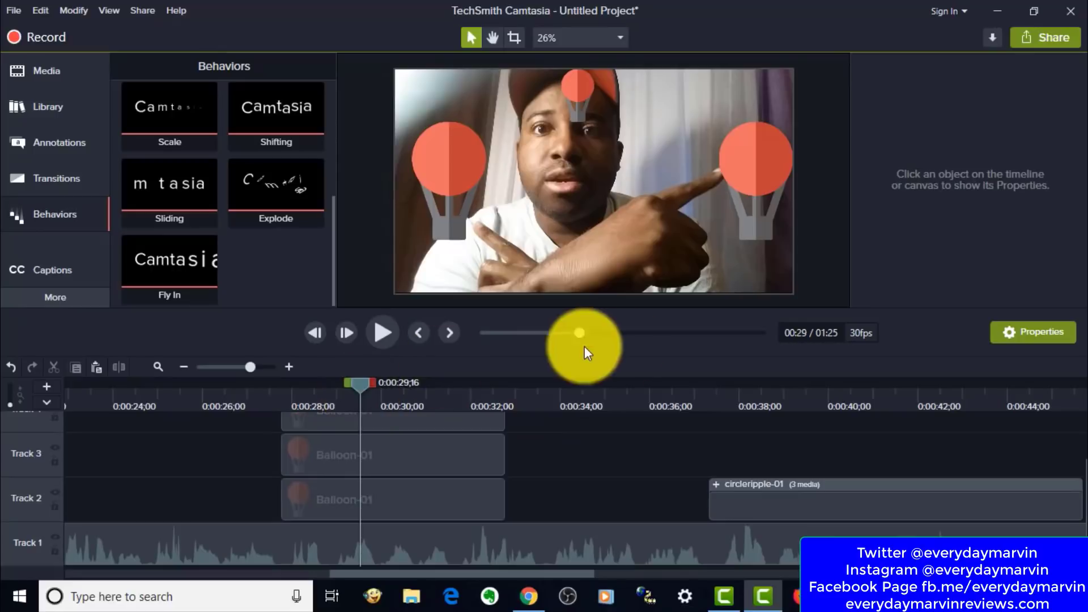
{"action": "left_click", "coordinate": [168, 258]}
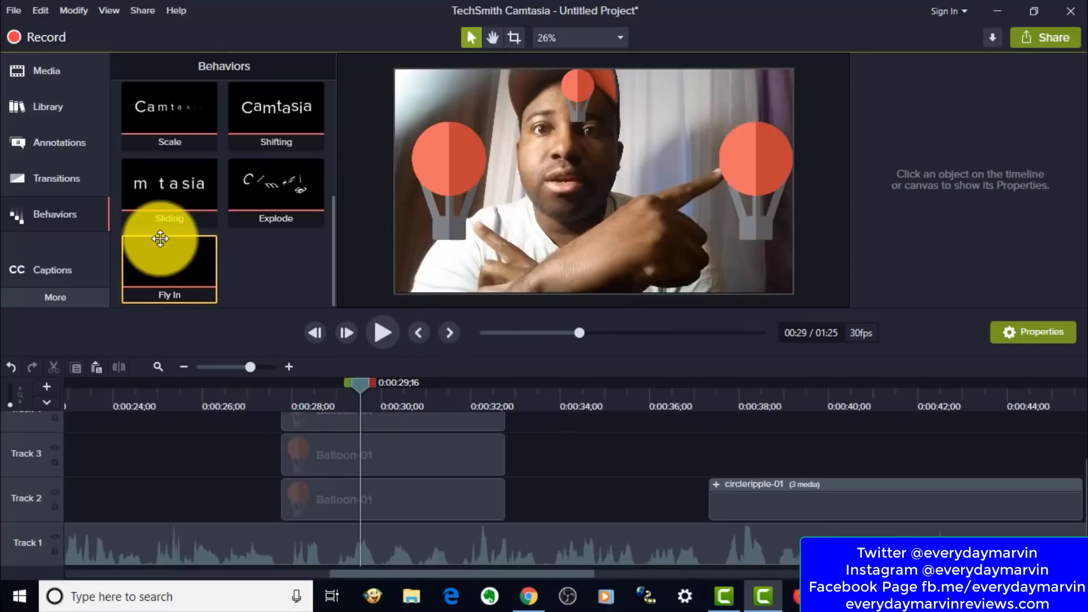
{"action": "left_click_drag", "start_coordinate": [184, 272], "coordinate": [342, 429]}
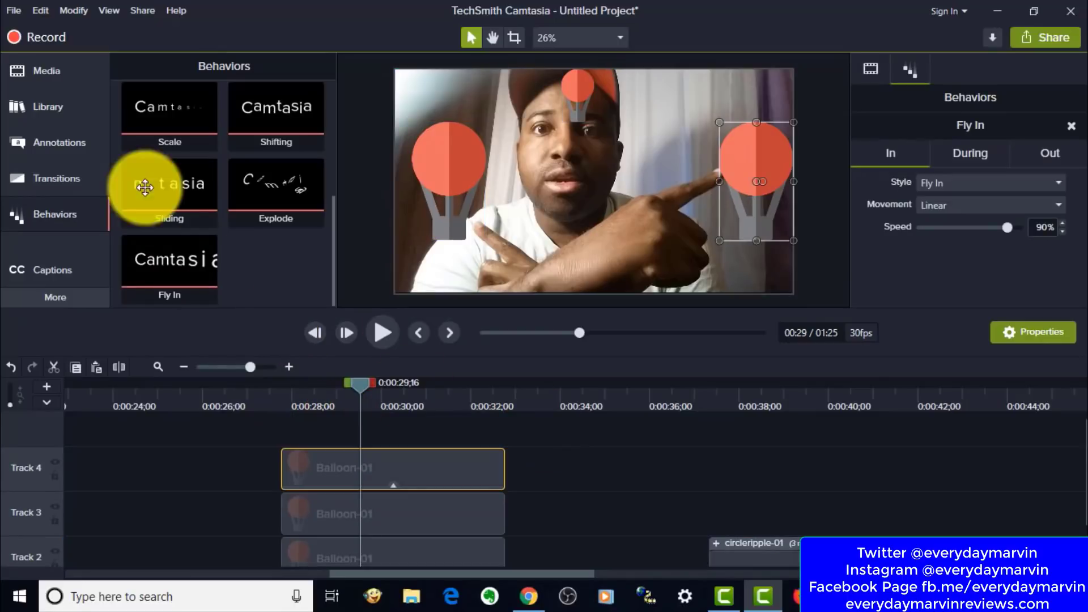
{"action": "left_click_drag", "start_coordinate": [266, 202], "coordinate": [376, 519]}
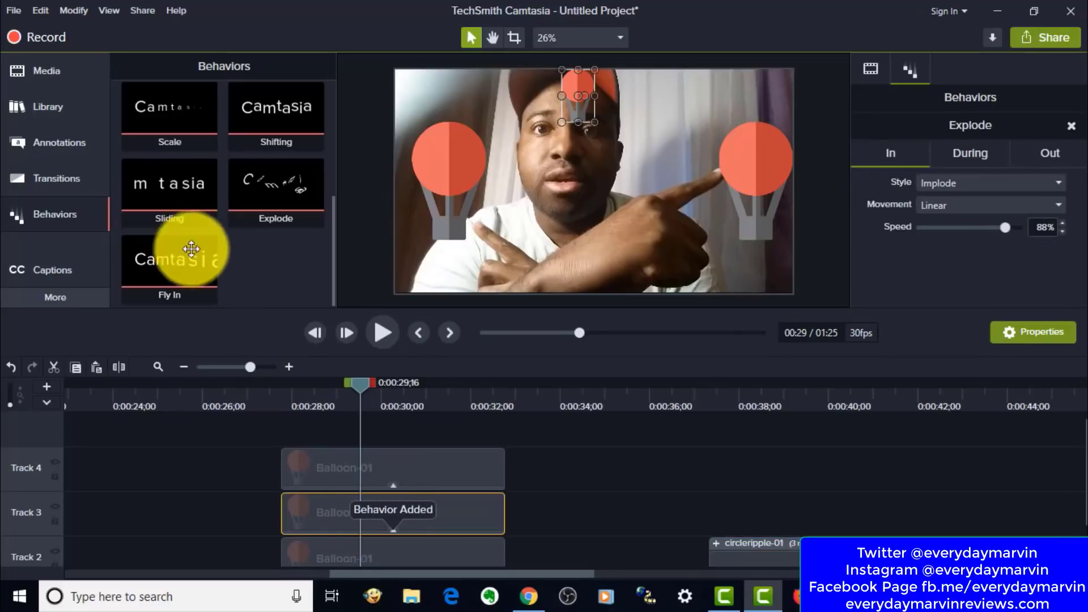
{"action": "left_click_drag", "start_coordinate": [162, 202], "coordinate": [417, 558]}
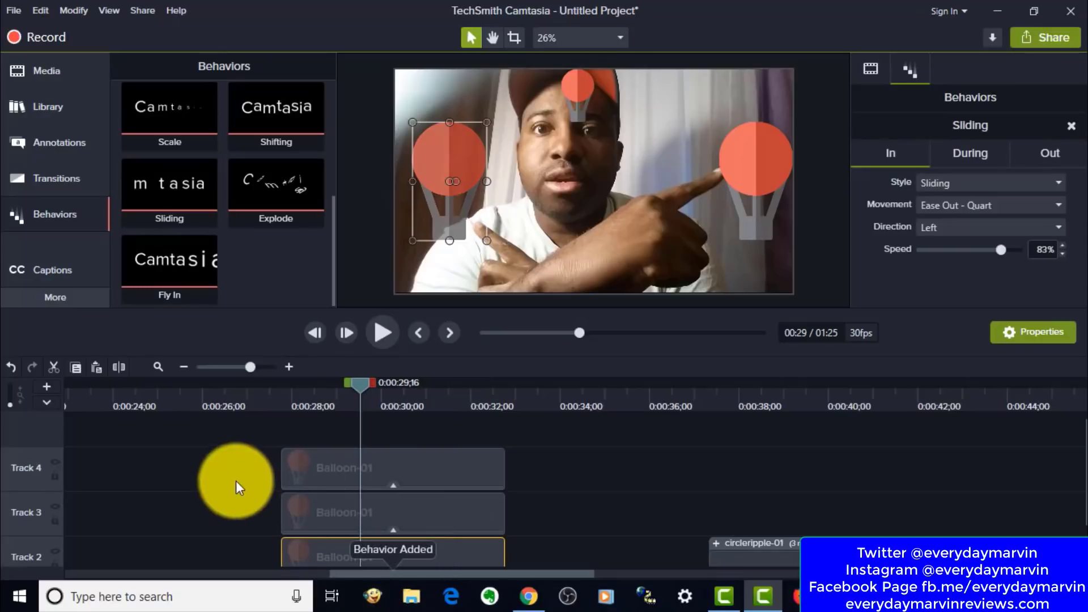
Play the timeline from just before the Balloon-01 clips to preview their behaviors, stopping past their end.
{"action": "left_click", "coordinate": [235, 400]}
{"action": "left_click", "coordinate": [380, 345]}
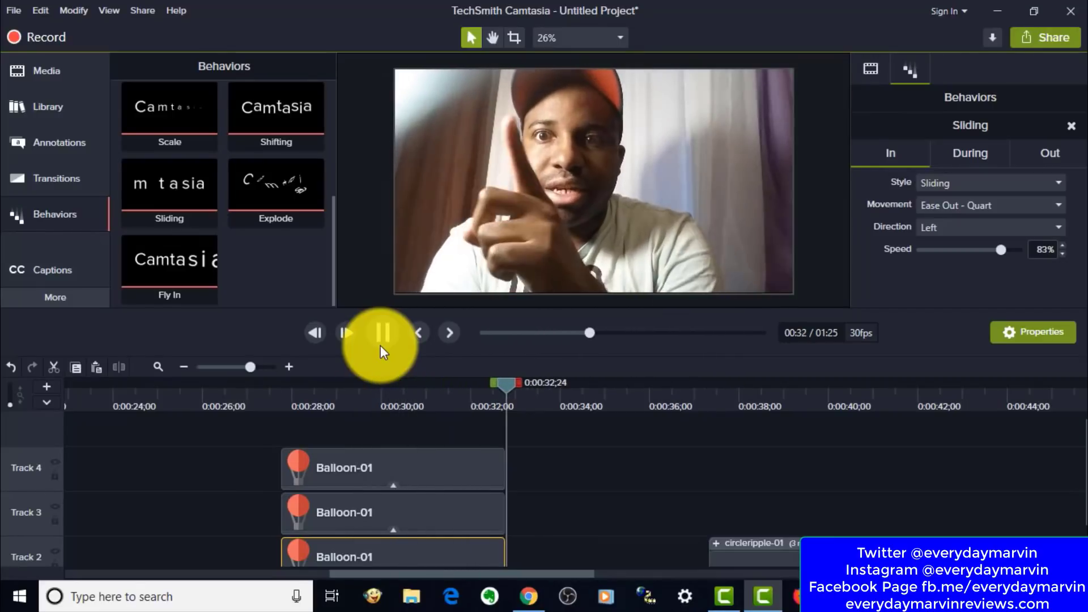
{"action": "left_click", "coordinate": [380, 346]}
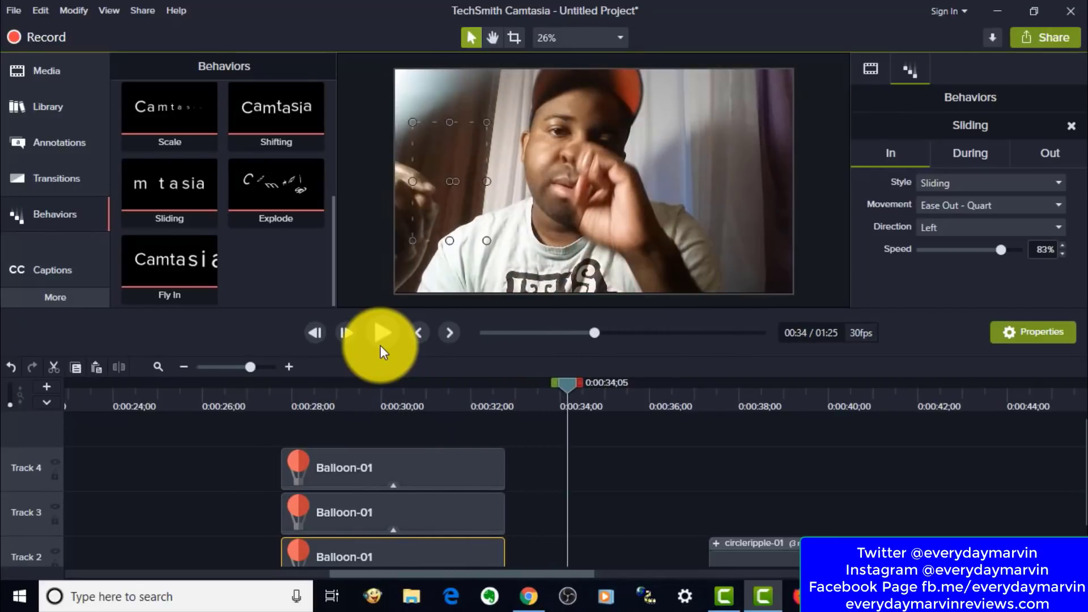
{"action": "scroll", "coordinate": [295, 96], "scroll_direction": "up", "scroll_amount": 5}
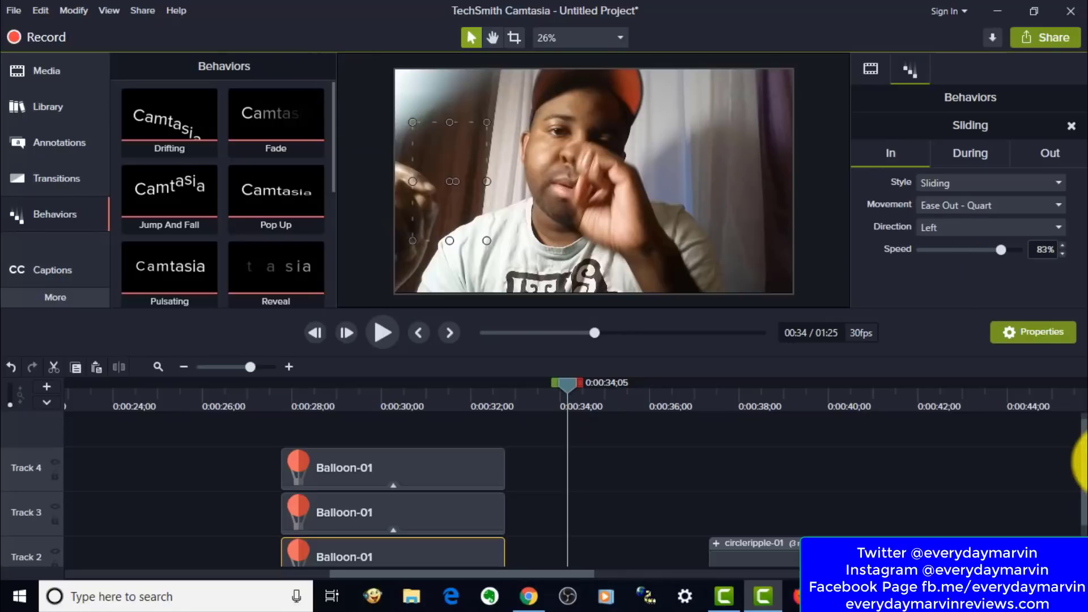
{"action": "scroll", "coordinate": [1079, 510], "scroll_direction": "down", "scroll_amount": 2}
{"action": "scroll", "coordinate": [1070, 368], "scroll_direction": "up", "scroll_amount": 2}
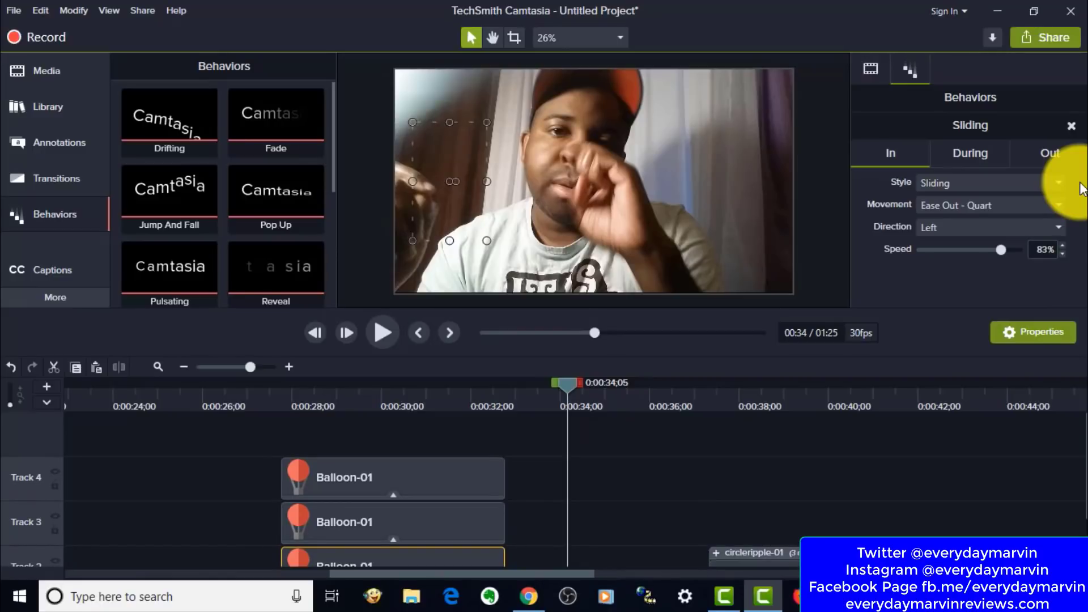
{"action": "left_click", "coordinate": [45, 298]}
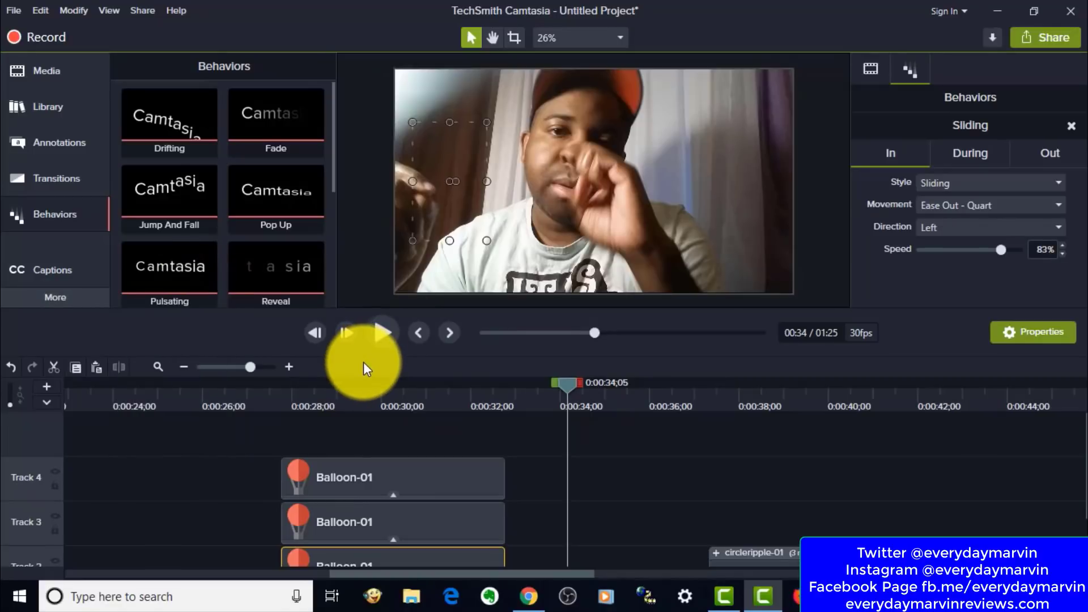
Start producing the project to a local file with the custom MP4 preset described as MY TYPICAL SETTING.
{"action": "left_click", "coordinate": [140, 12]}
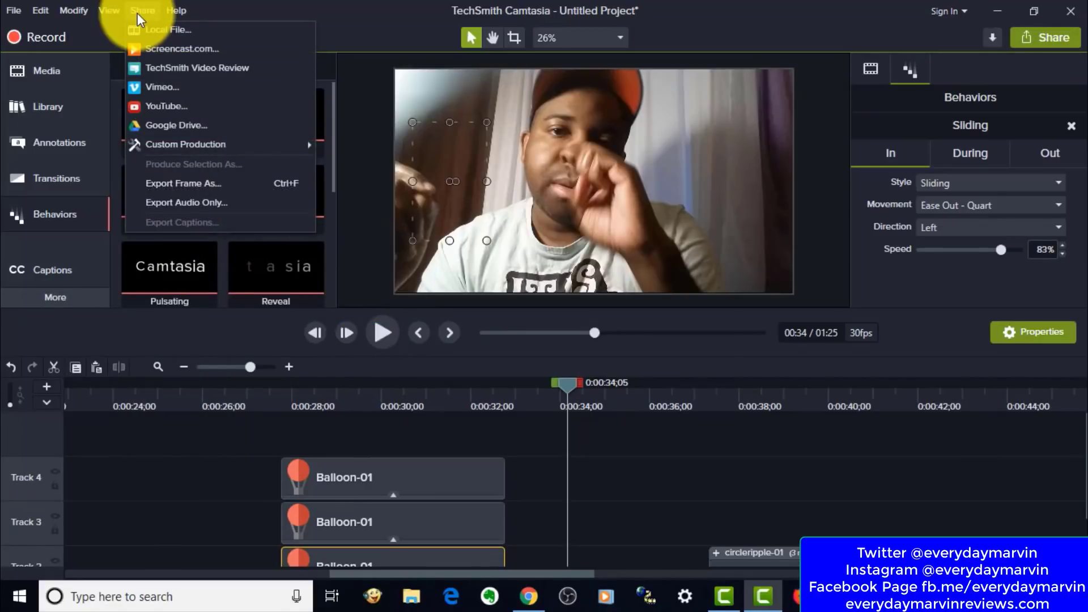
{"action": "left_click", "coordinate": [140, 32]}
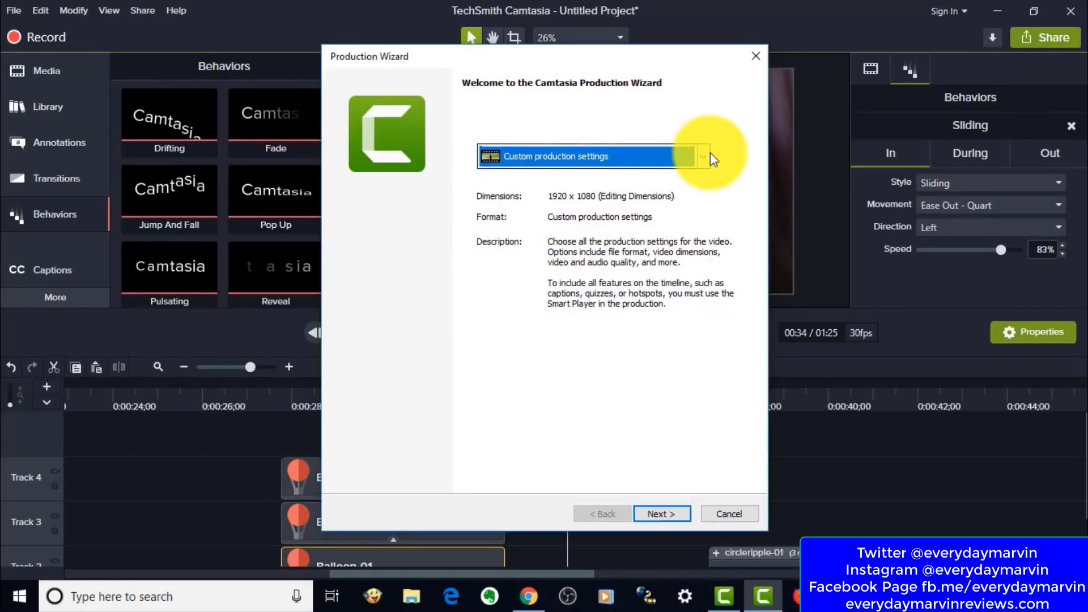
{"action": "left_click", "coordinate": [709, 152]}
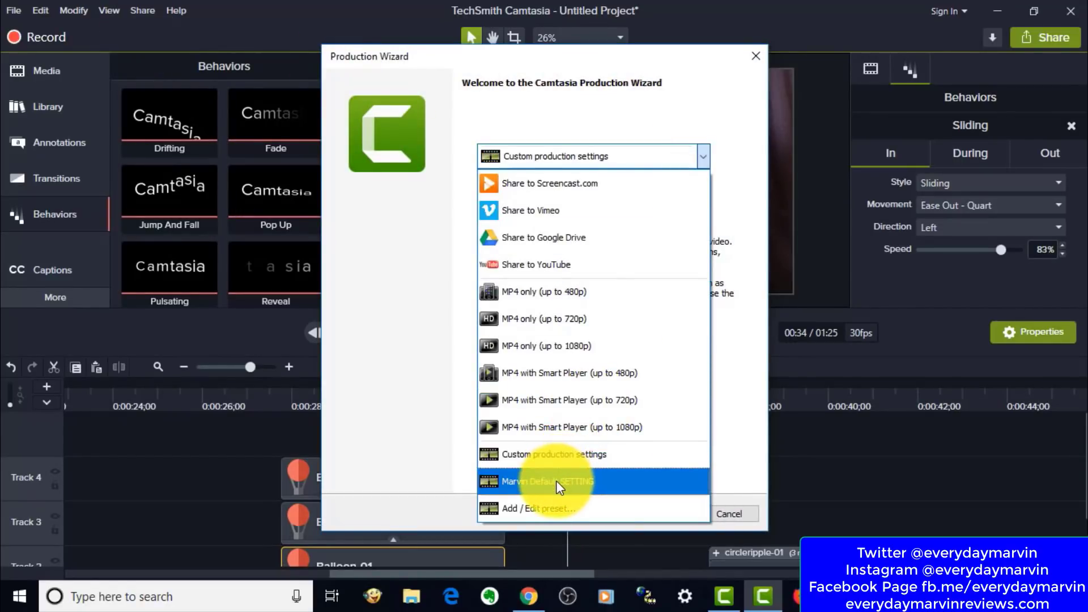
{"action": "left_click", "coordinate": [556, 481]}
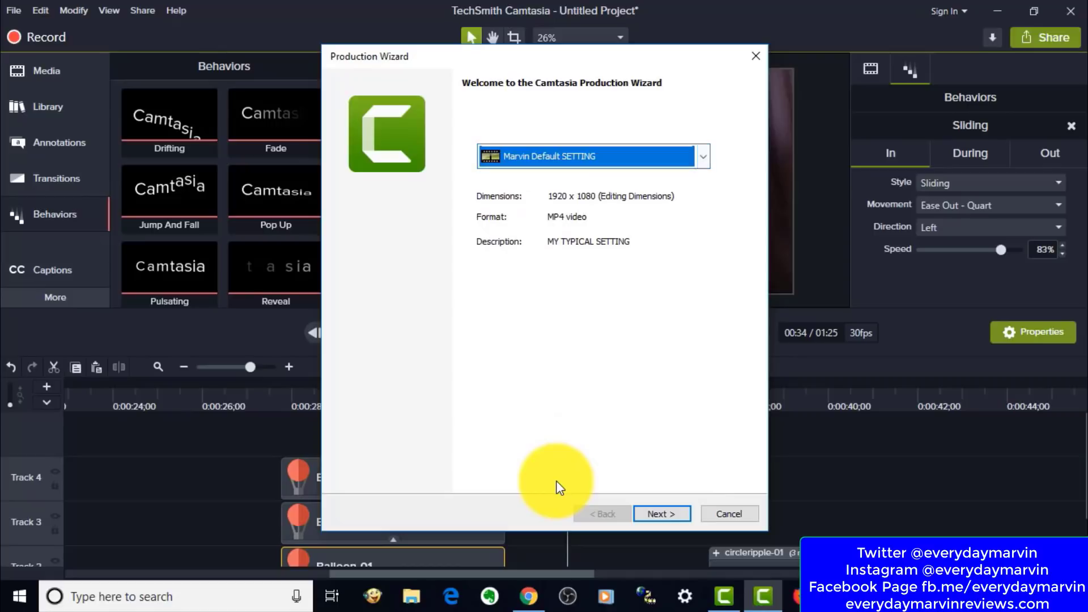
{"action": "left_click", "coordinate": [706, 166]}
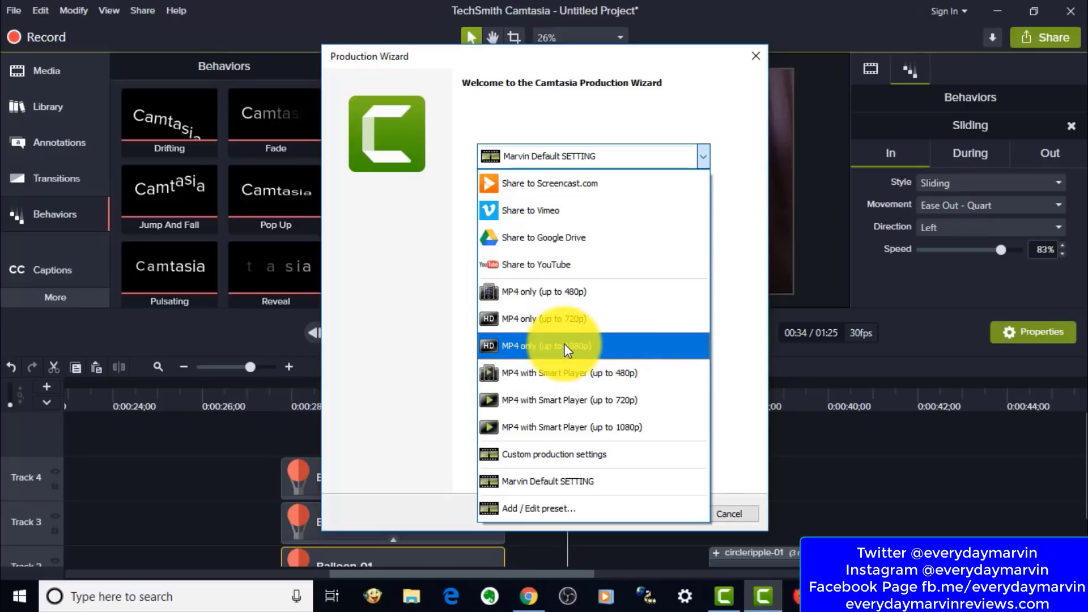
{"action": "left_click", "coordinate": [469, 355]}
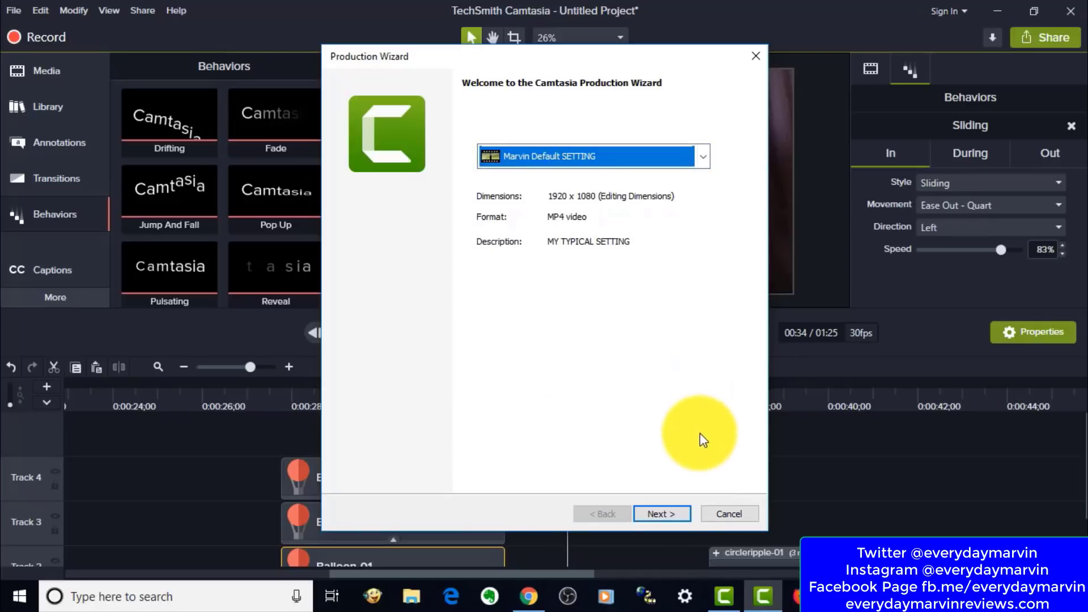
Continue to the save options and name the production "camtasia sample project effects".
{"action": "left_click", "coordinate": [659, 515]}
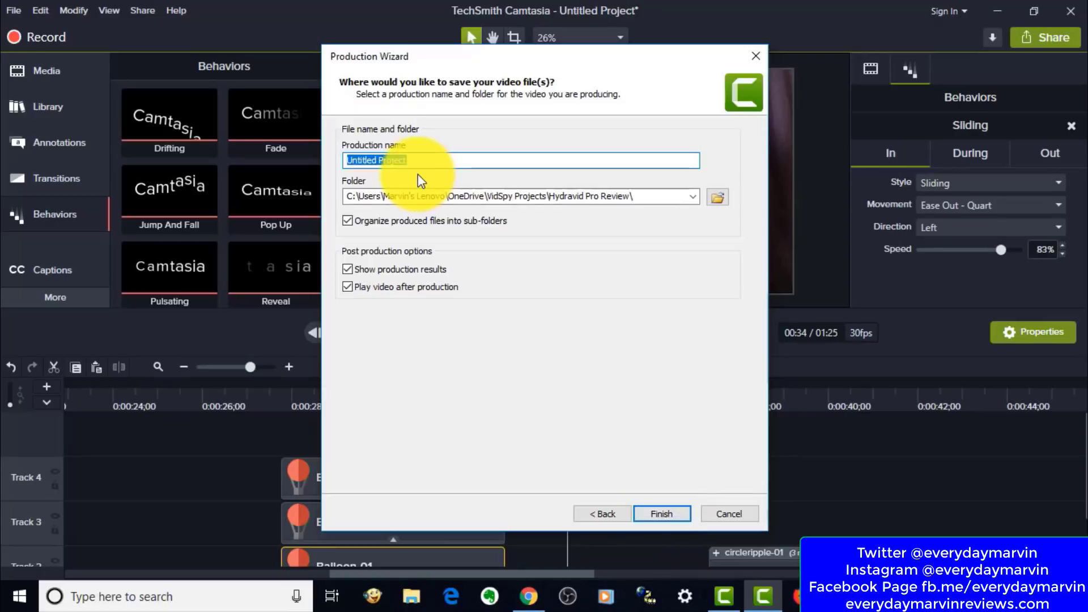
{"action": "key", "text": "BackSpace"}
{"action": "type", "text": "camtasia sampl"}
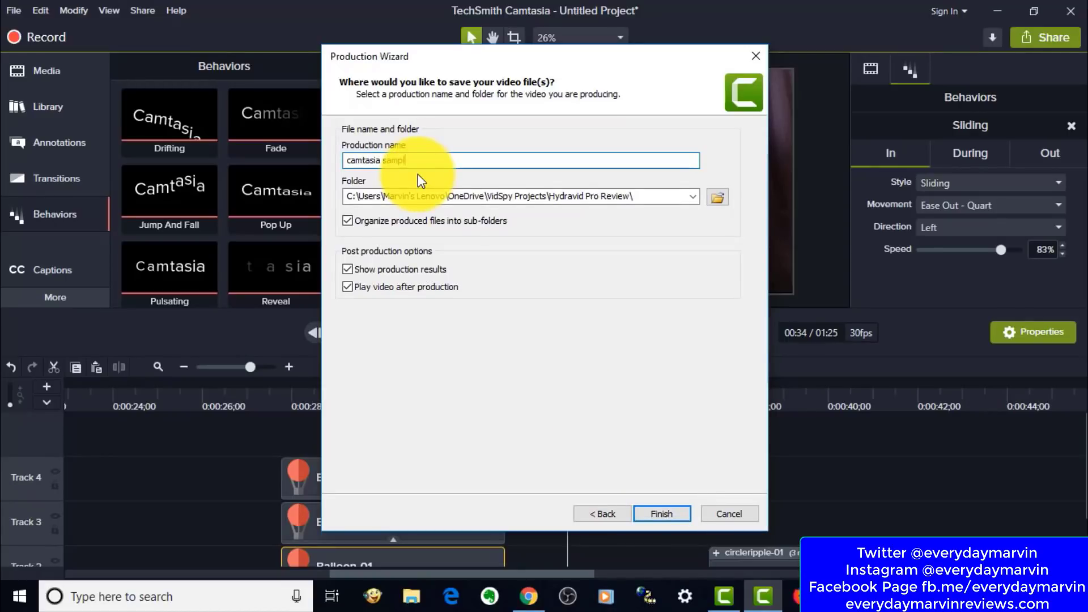
{"action": "type", "text": "e project effects"}
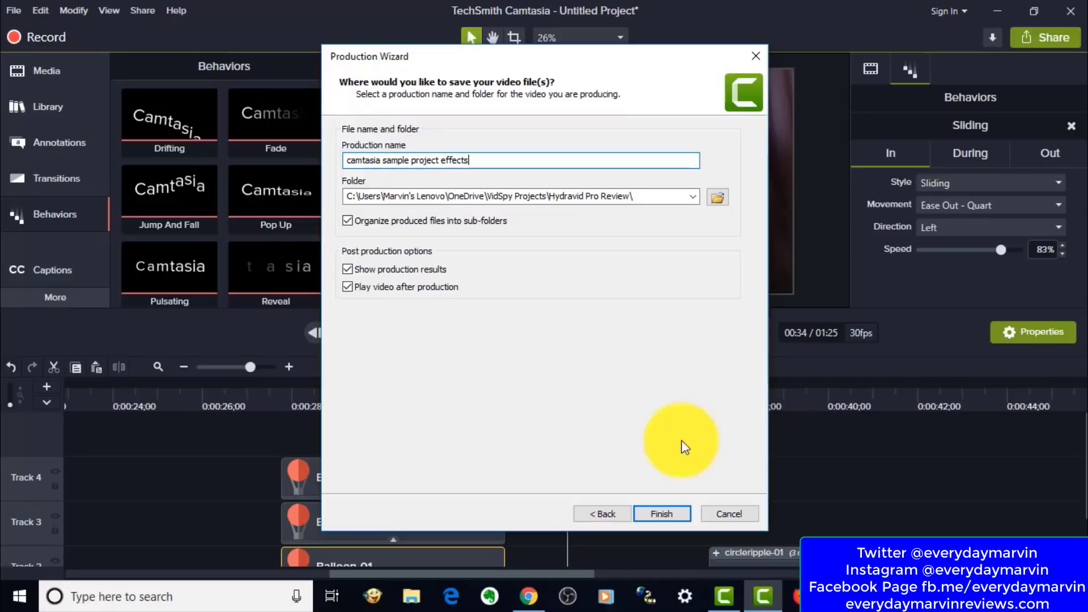
Set the output folder to Everyday Marvin Work in OneDrive and render the video.
{"action": "left_click", "coordinate": [717, 197]}
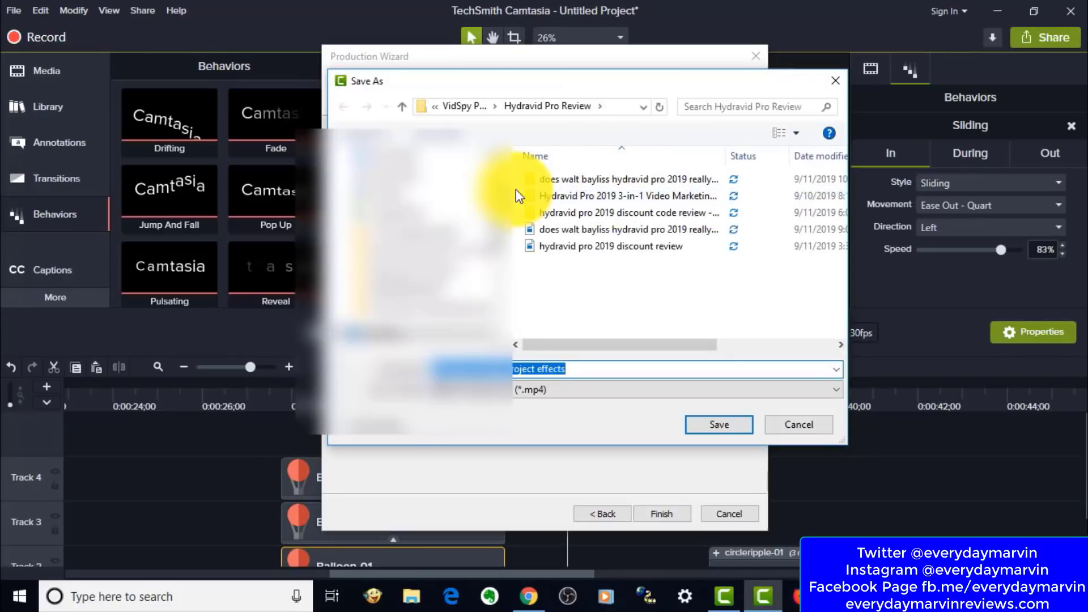
{"action": "scroll", "coordinate": [453, 238], "scroll_direction": "down", "scroll_amount": 3}
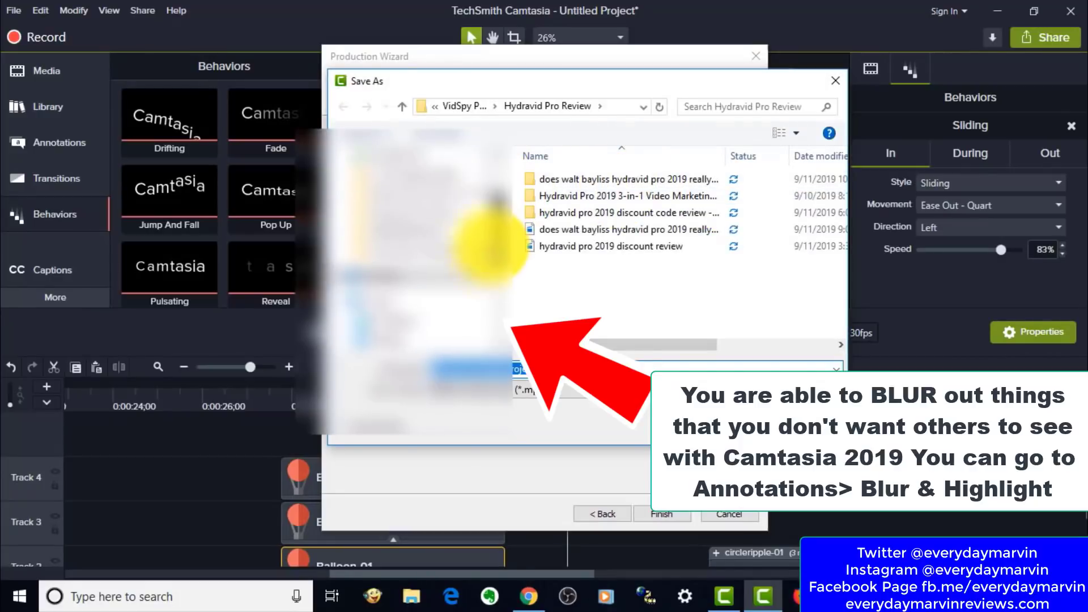
{"action": "left_click", "coordinate": [399, 258]}
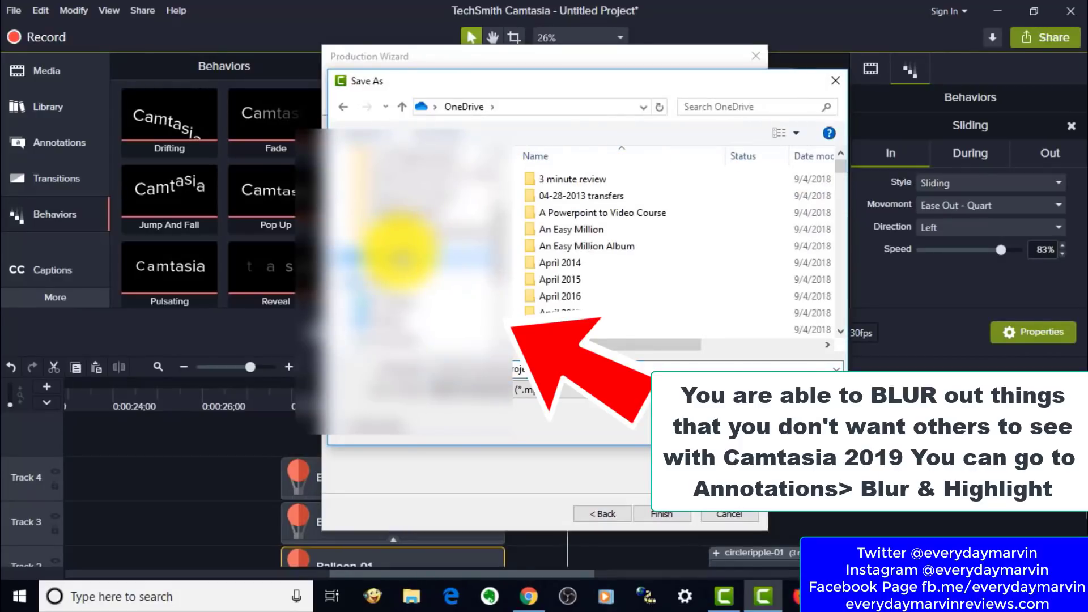
{"action": "scroll", "coordinate": [838, 188], "scroll_direction": "down", "scroll_amount": 1}
{"action": "mouse_move", "coordinate": [839, 189]}
{"action": "left_mouse_down"}
{"action": "mouse_move", "coordinate": [835, 219]}
{"action": "mouse_move", "coordinate": [835, 199]}
{"action": "left_mouse_up"}
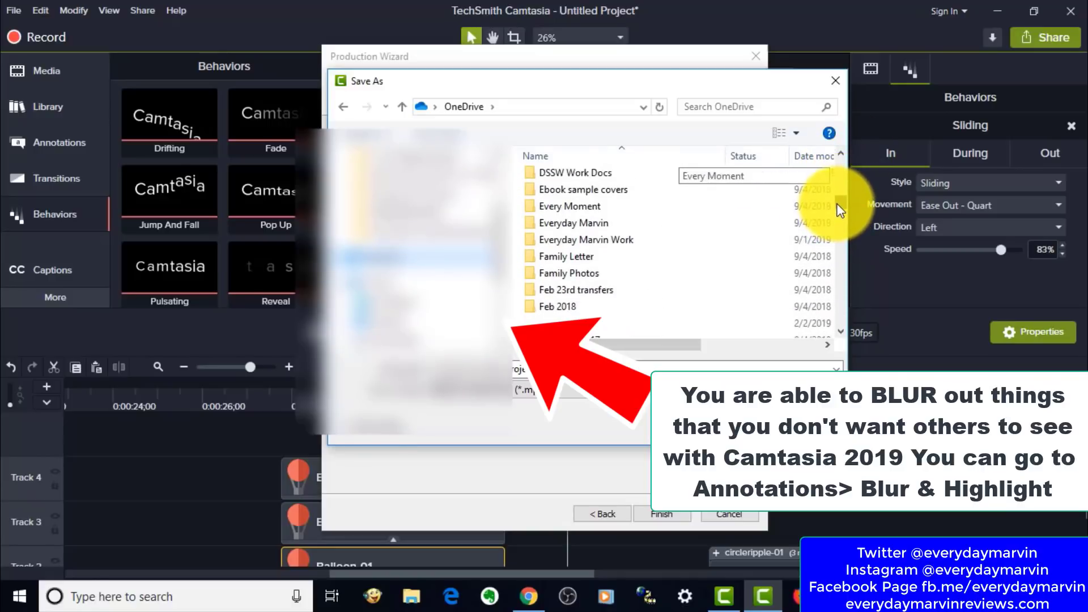
{"action": "double_click", "coordinate": [624, 238]}
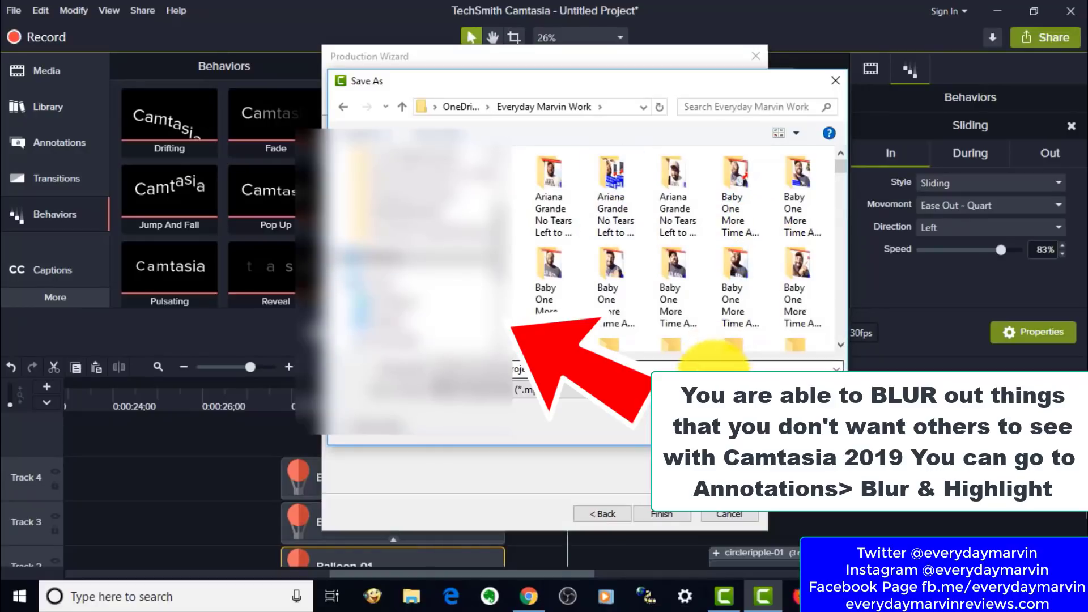
{"action": "key", "text": "Return"}
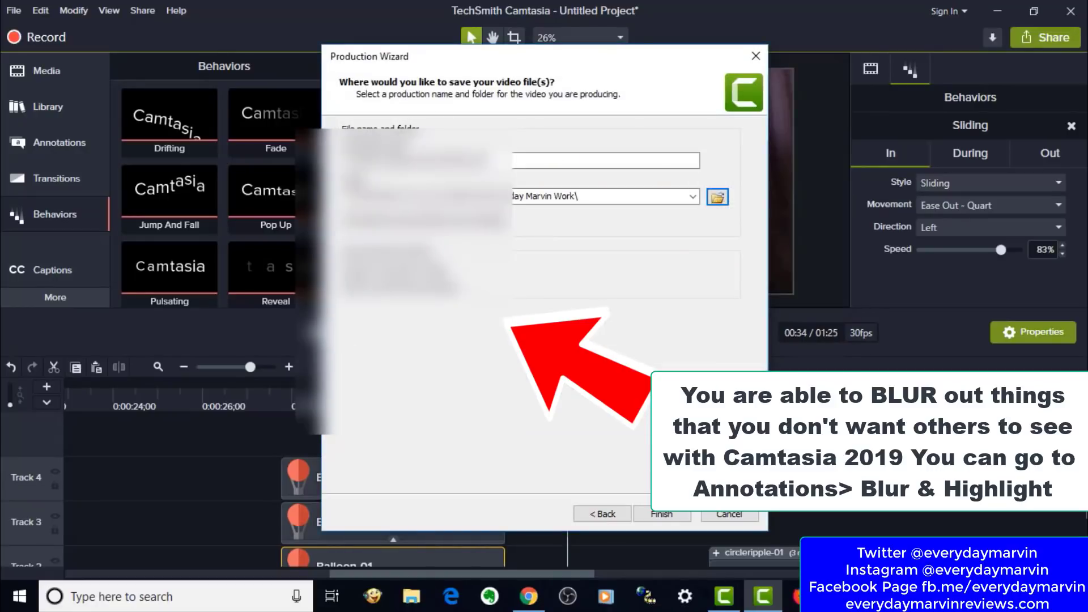
{"action": "left_click", "coordinate": [657, 514]}
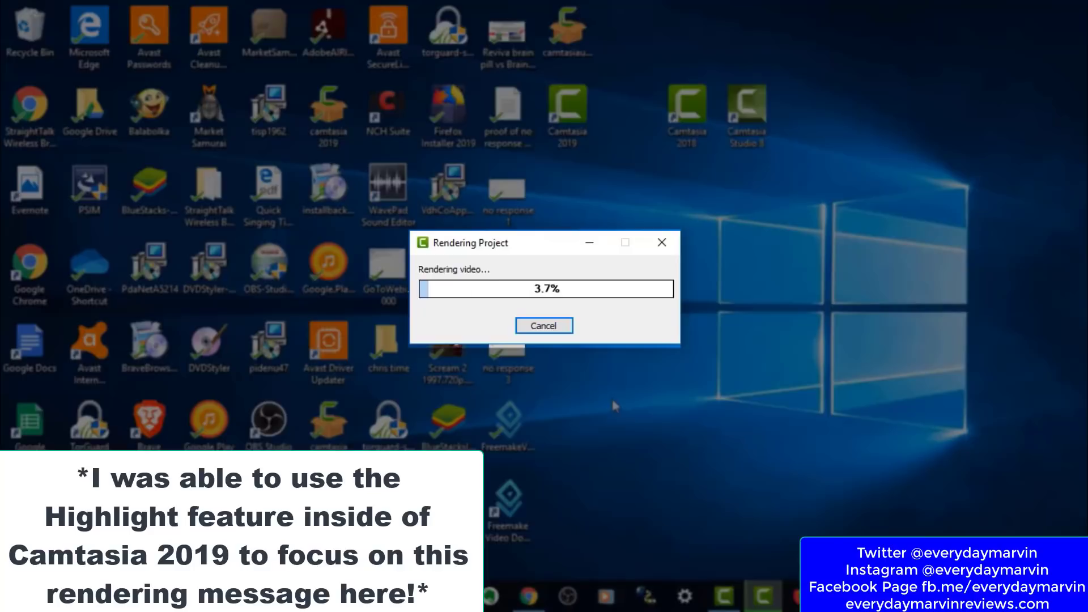
{"action": "left_click_drag", "start_coordinate": [540, 250], "coordinate": [489, 286]}
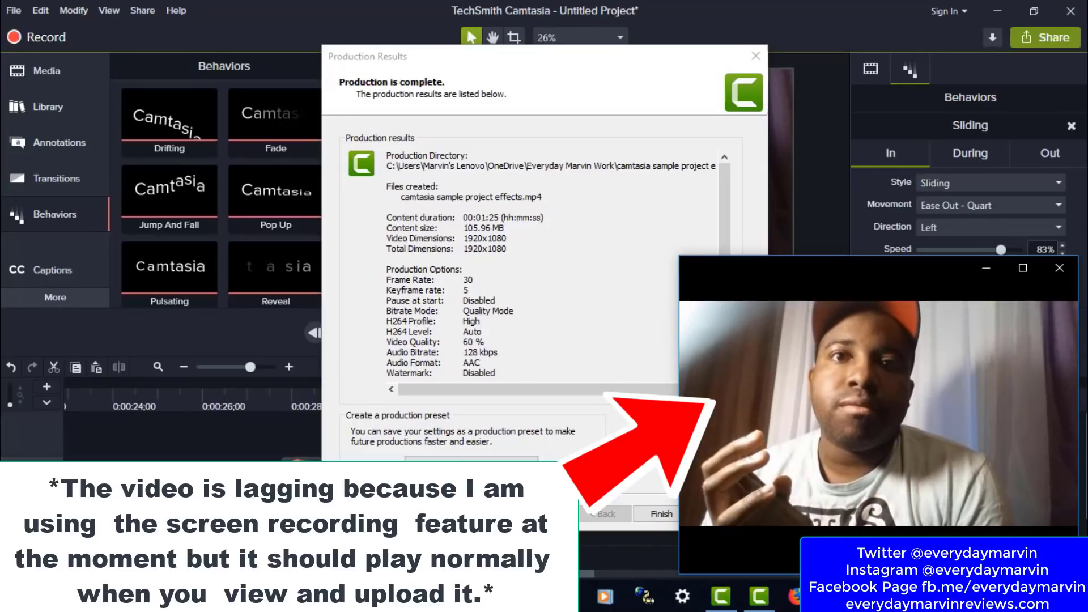
Watch the produced video at a lower volume and close the player window.
{"action": "mouse_move", "coordinate": [930, 371]}
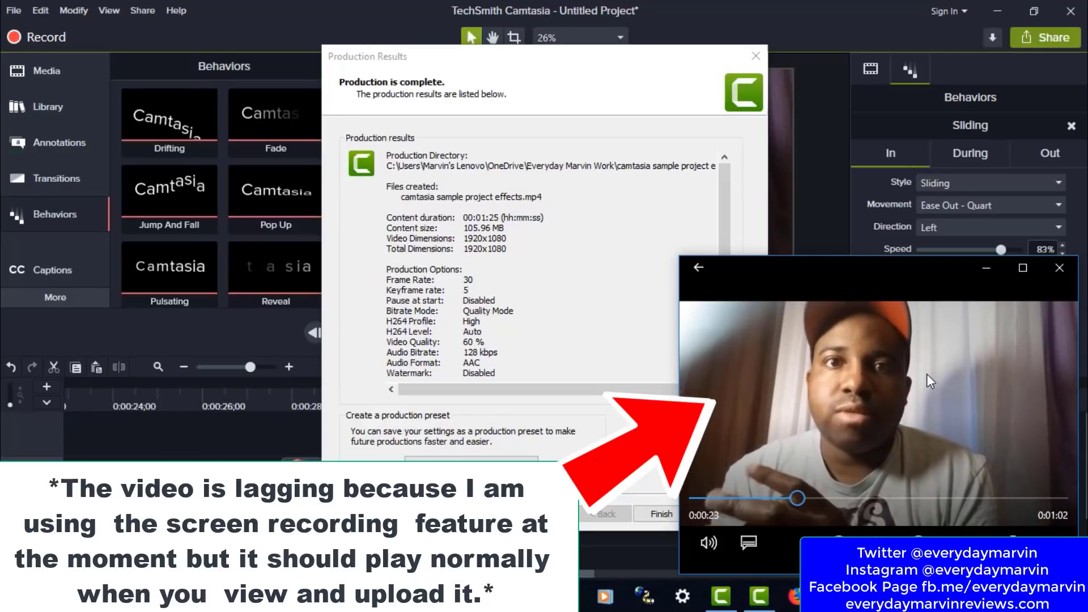
{"action": "key", "text": "XF86AudioLowerVolume"}
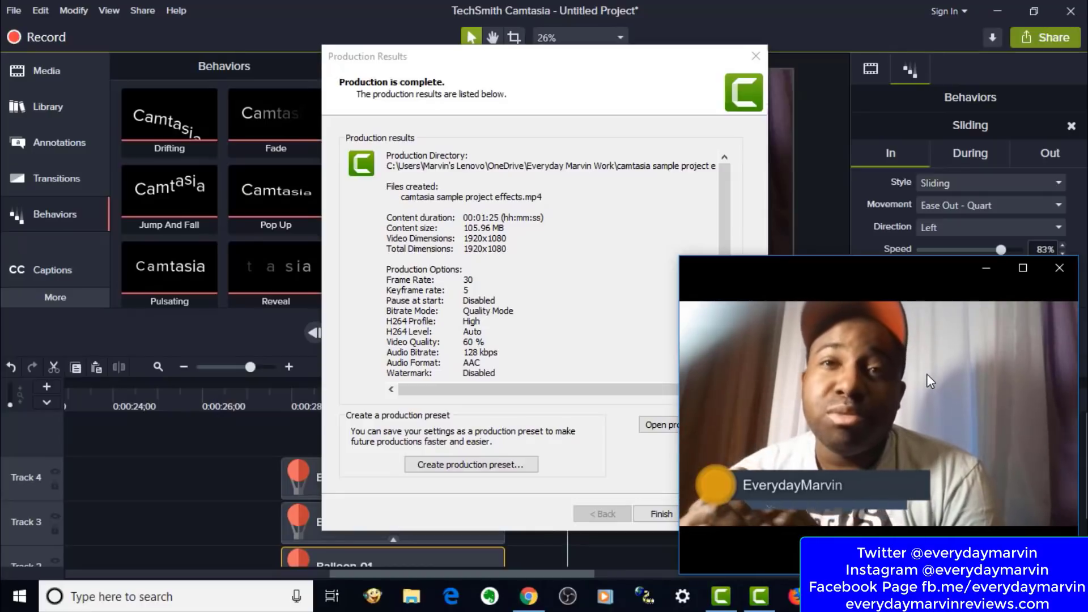
{"action": "mouse_move", "coordinate": [929, 397]}
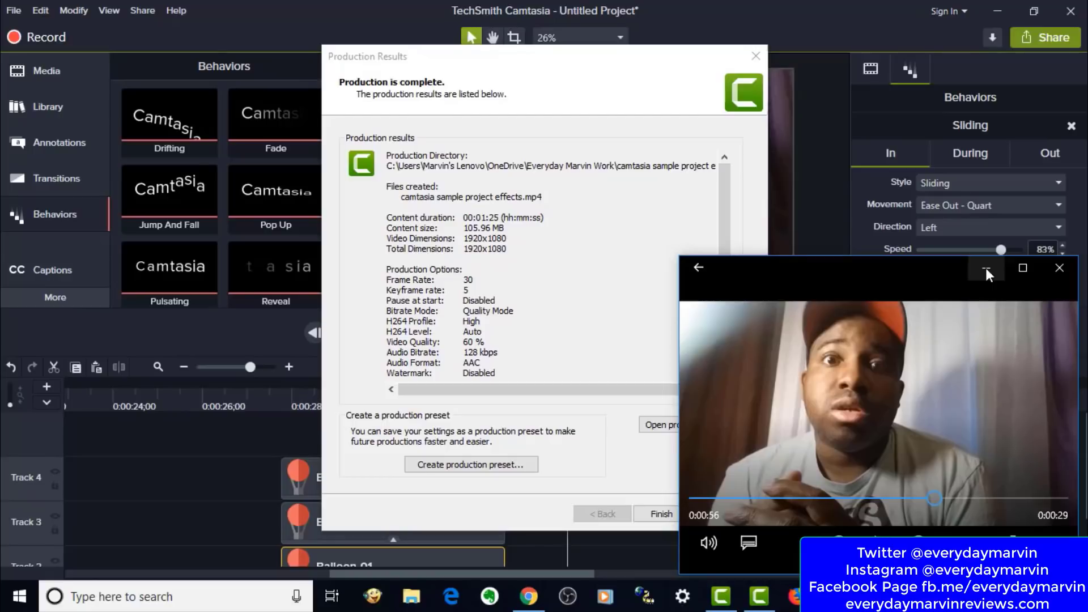
{"action": "left_click", "coordinate": [1055, 268]}
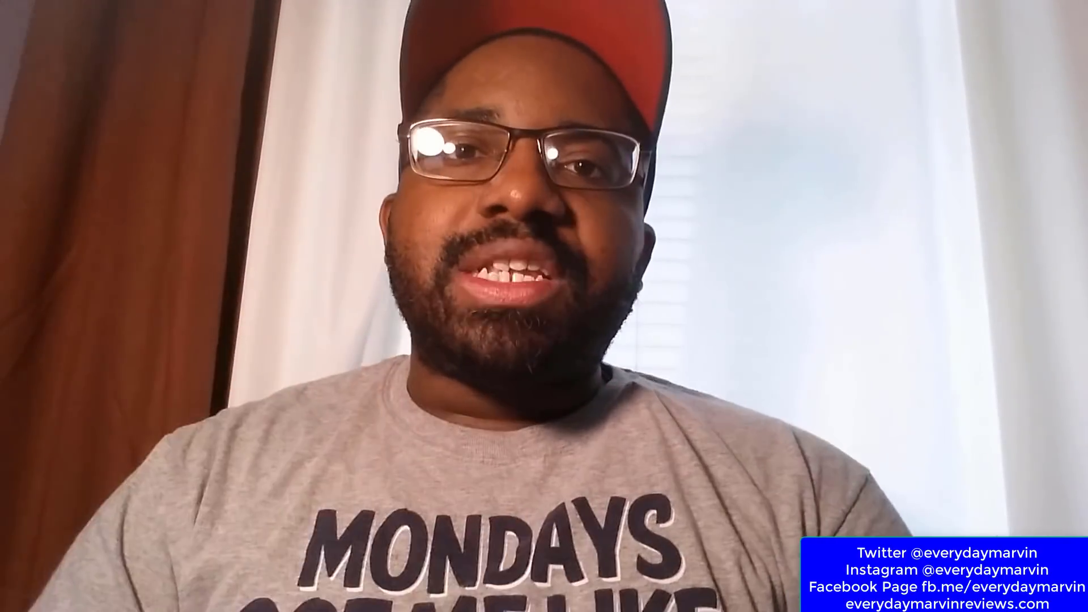